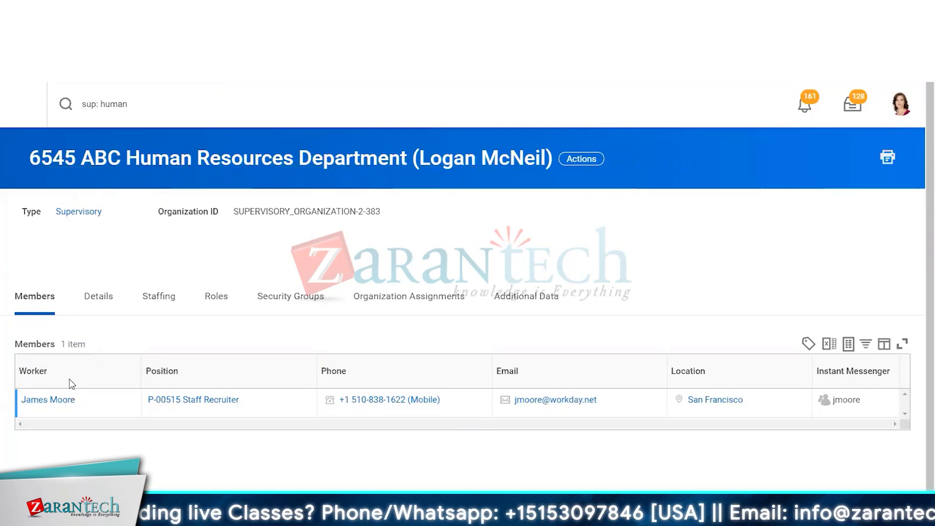
Open View Roles for the 6545 ABC Human Resources Department from the organization's Roles actions
{"action": "mouse_move", "coordinate": [60, 408]}
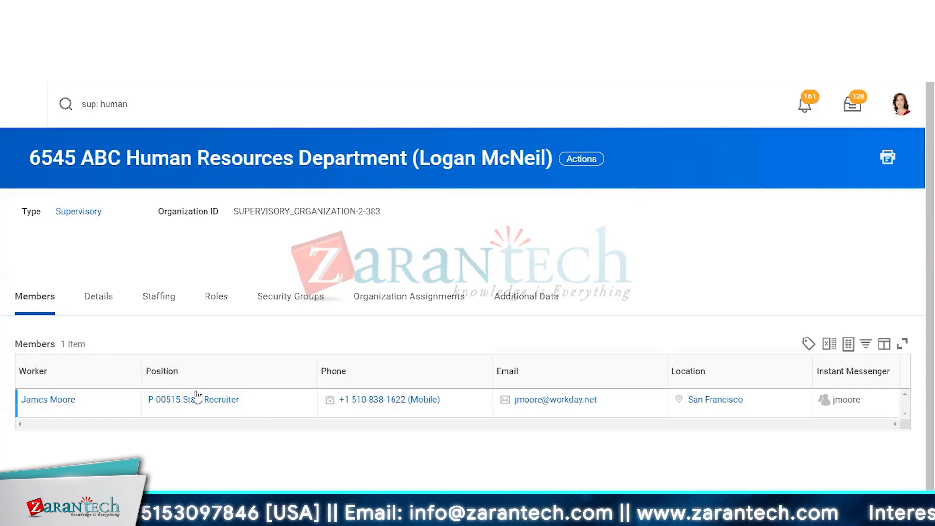
{"action": "mouse_move", "coordinate": [184, 403]}
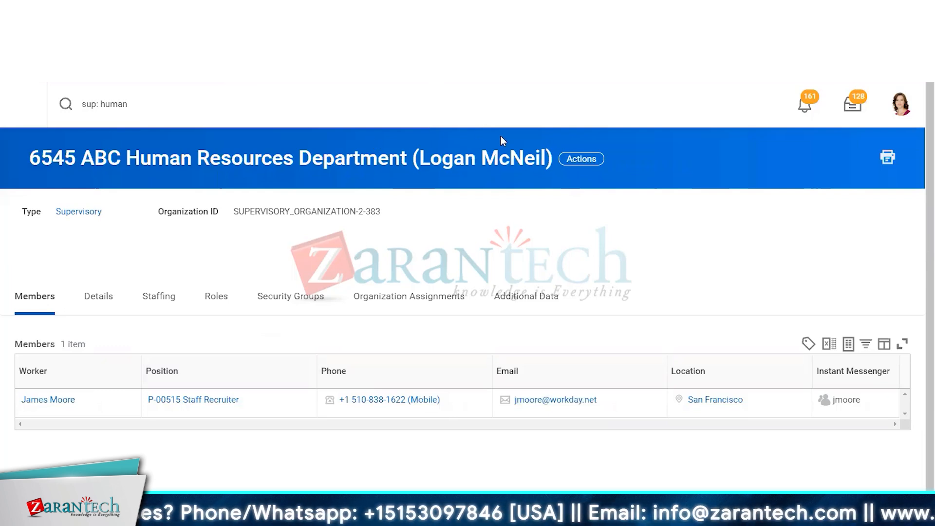
{"action": "left_click", "coordinate": [579, 158]}
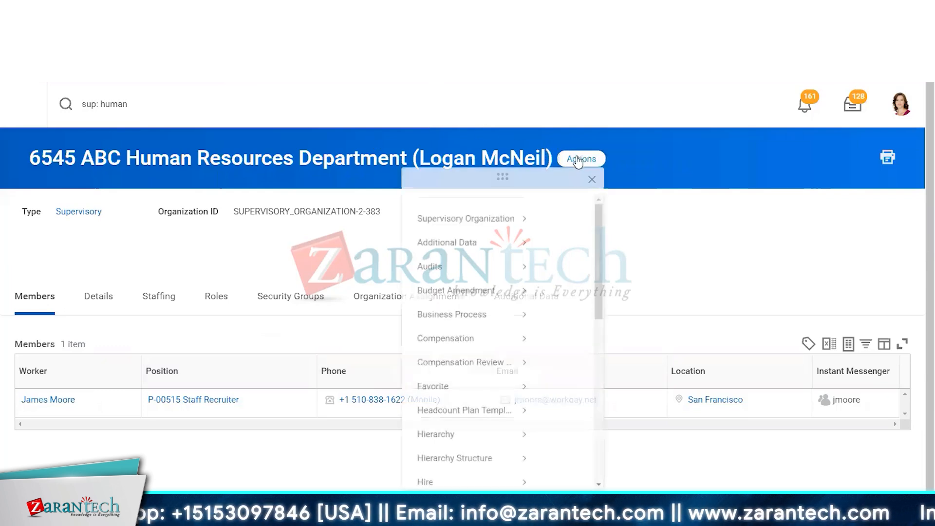
{"action": "mouse_move", "coordinate": [98, 234]}
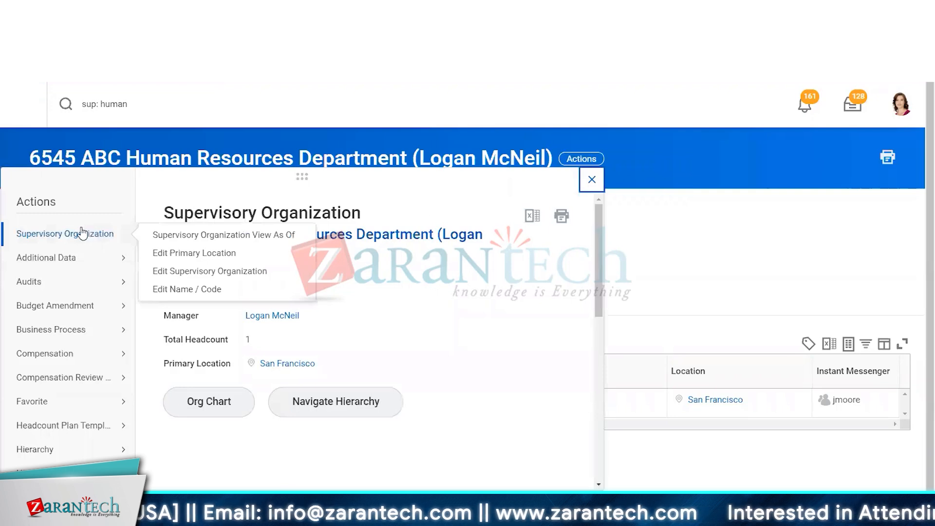
{"action": "scroll", "coordinate": [66, 244], "scroll_direction": "down", "scroll_amount": 5}
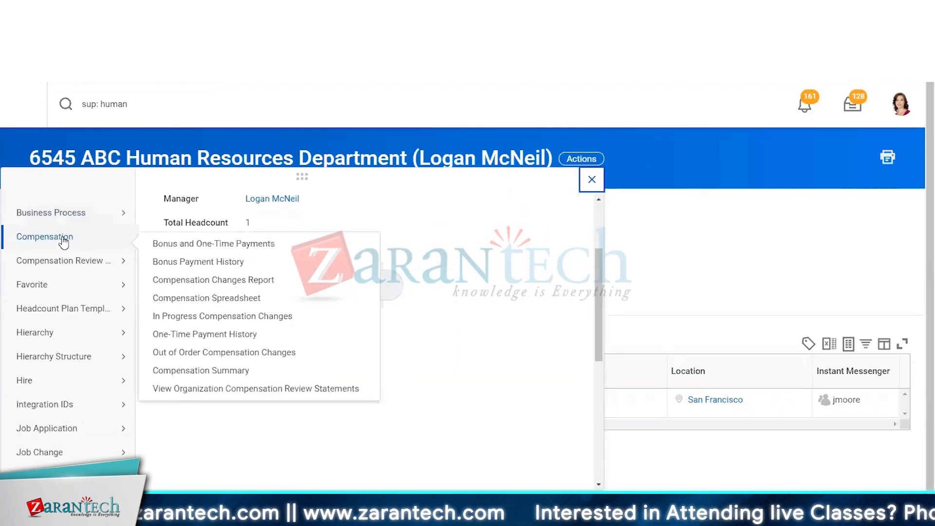
{"action": "scroll", "coordinate": [71, 292], "scroll_direction": "down", "scroll_amount": 3}
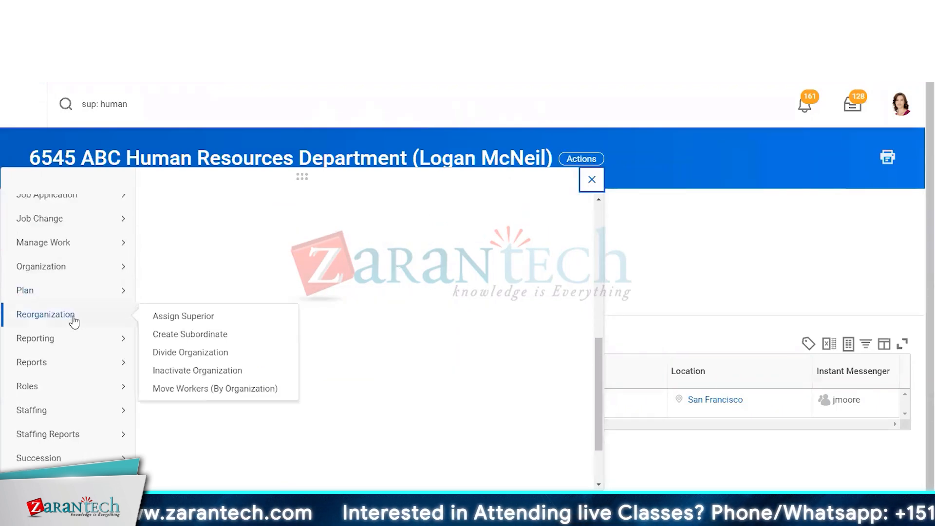
{"action": "mouse_move", "coordinate": [56, 390]}
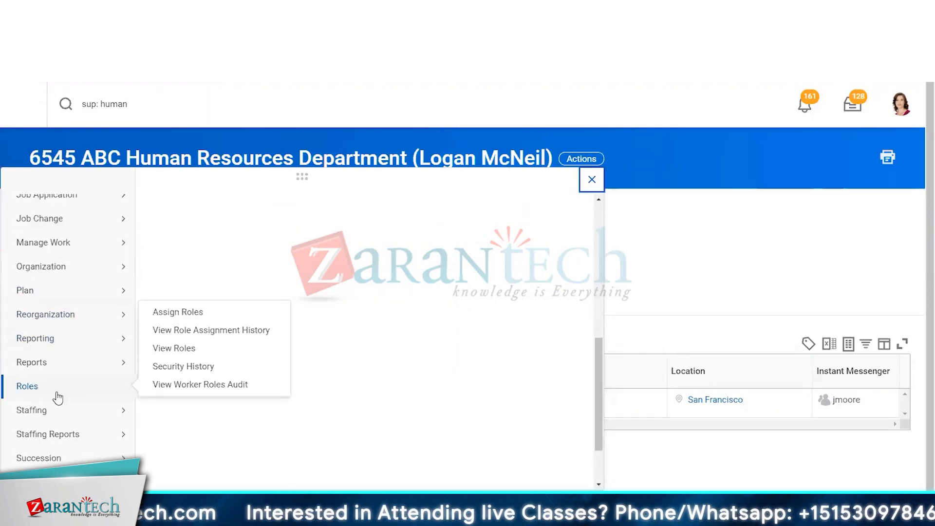
{"action": "left_click", "coordinate": [177, 351]}
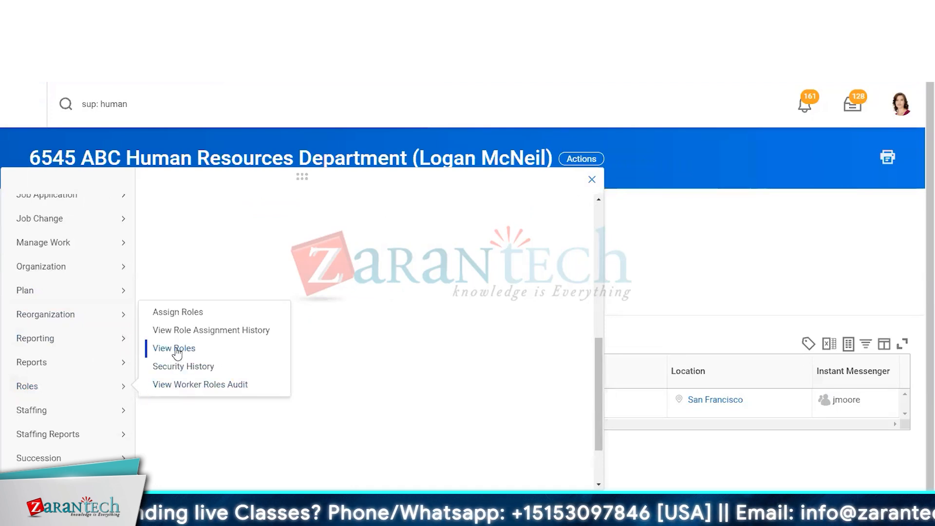
{"action": "left_click", "coordinate": [176, 349]}
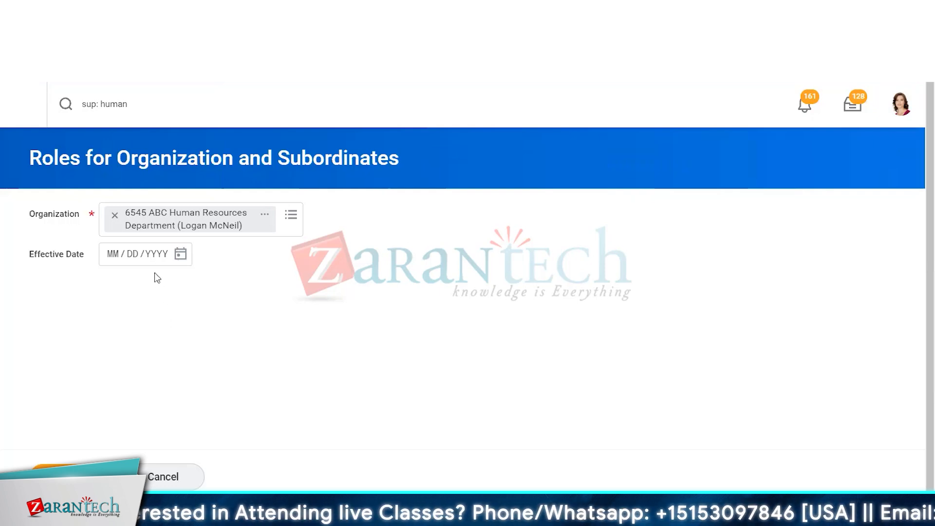
Try entering an effective date of 01/01, then run the Roles for Organization and Subordinates report
{"action": "left_click", "coordinate": [112, 261]}
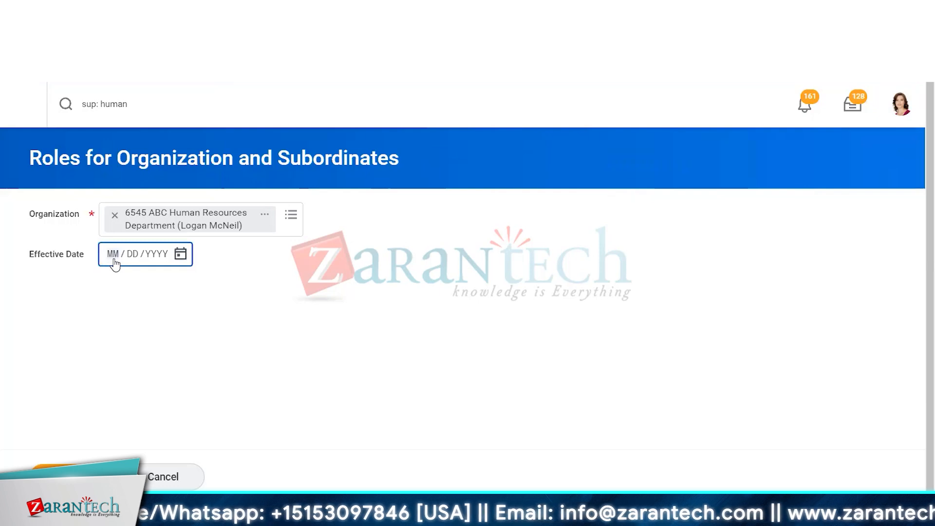
{"action": "type", "text": "0101"}
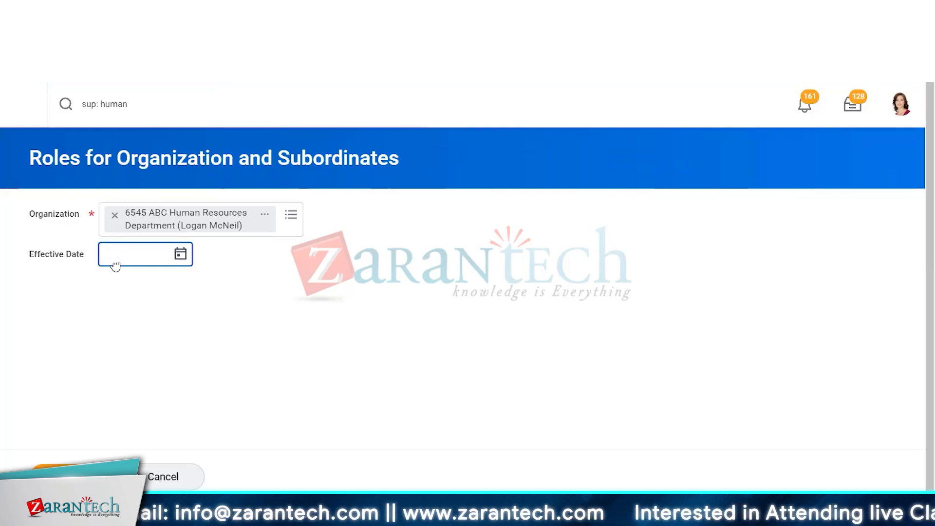
{"action": "left_click", "coordinate": [78, 477]}
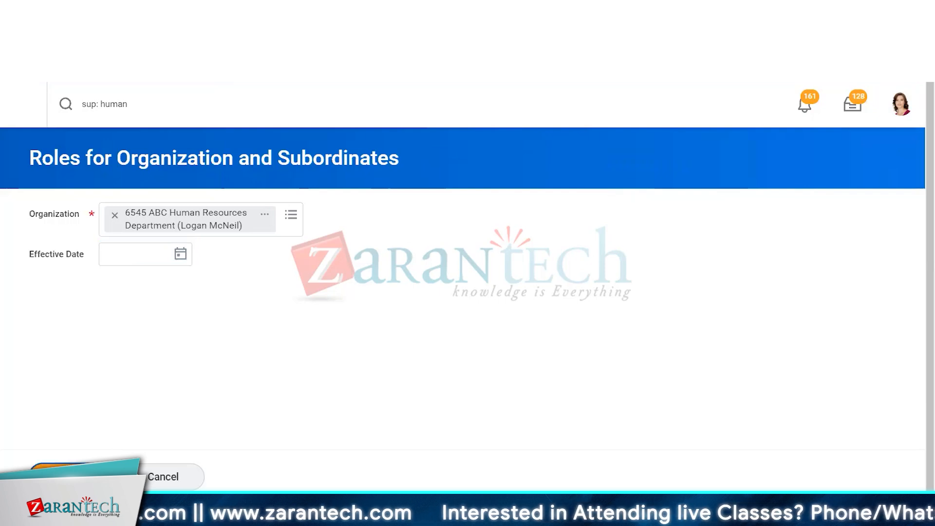
Review the organization's assignable roles, who holds them and their effective dates
{"action": "scroll", "coordinate": [298, 309], "scroll_direction": "down", "scroll_amount": 5}
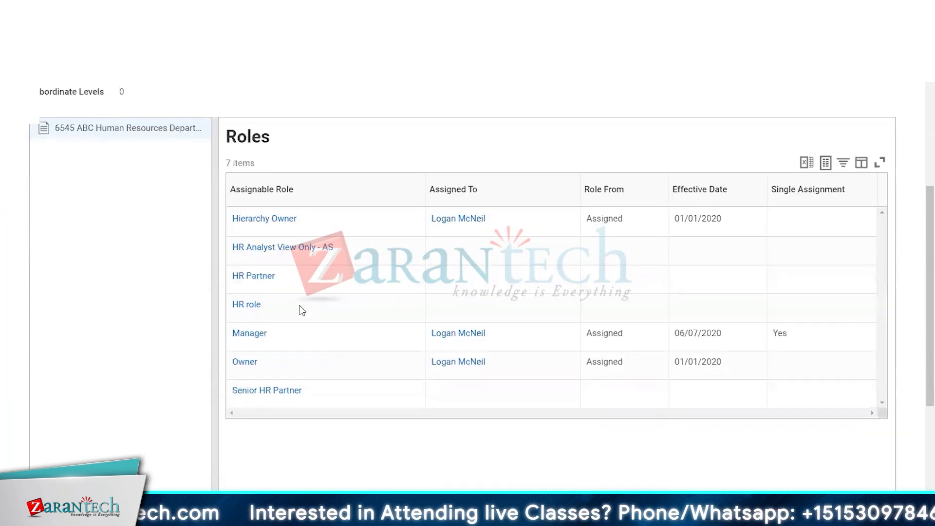
{"action": "scroll", "coordinate": [305, 333], "scroll_direction": "up", "scroll_amount": 3}
{"action": "scroll", "coordinate": [307, 336], "scroll_direction": "down", "scroll_amount": 3}
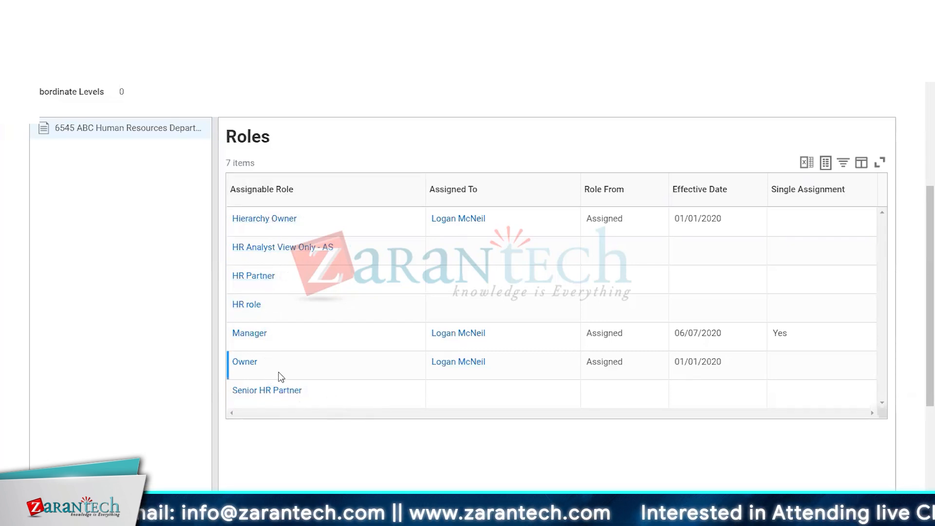
{"action": "mouse_move", "coordinate": [267, 361]}
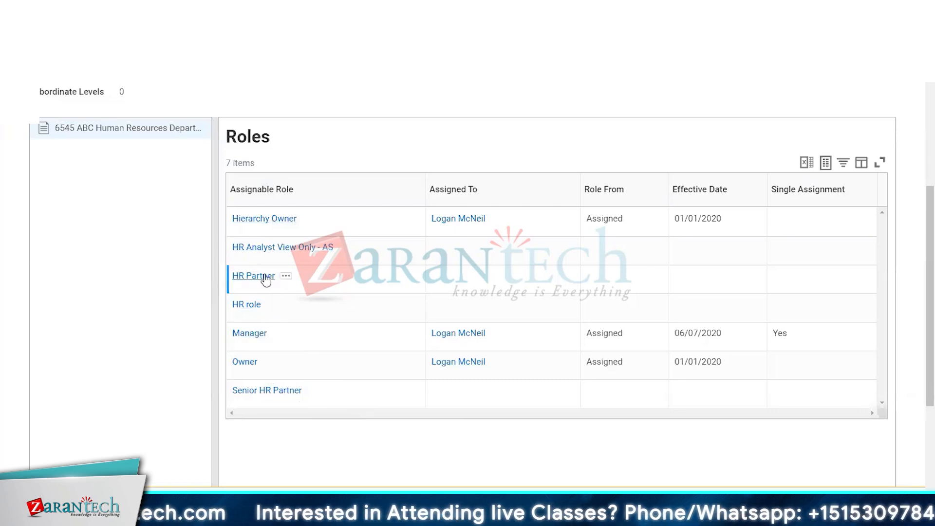
{"action": "mouse_move", "coordinate": [264, 280]}
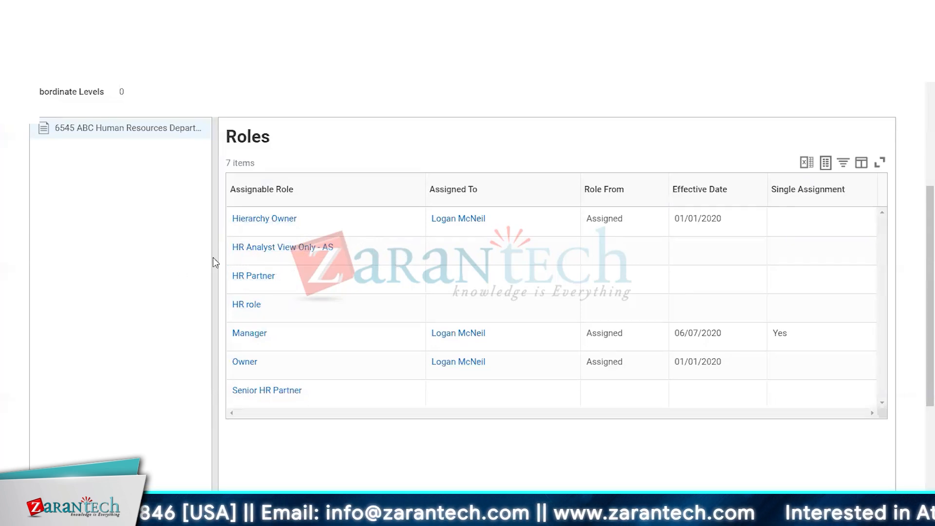
{"action": "scroll", "coordinate": [356, 378], "scroll_direction": "up", "scroll_amount": 5}
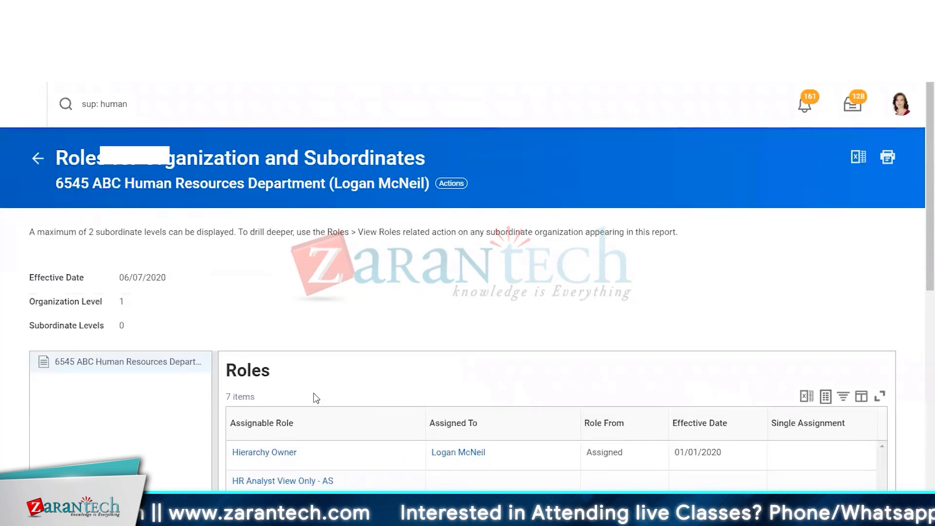
{"action": "scroll", "coordinate": [316, 398], "scroll_direction": "down", "scroll_amount": 5}
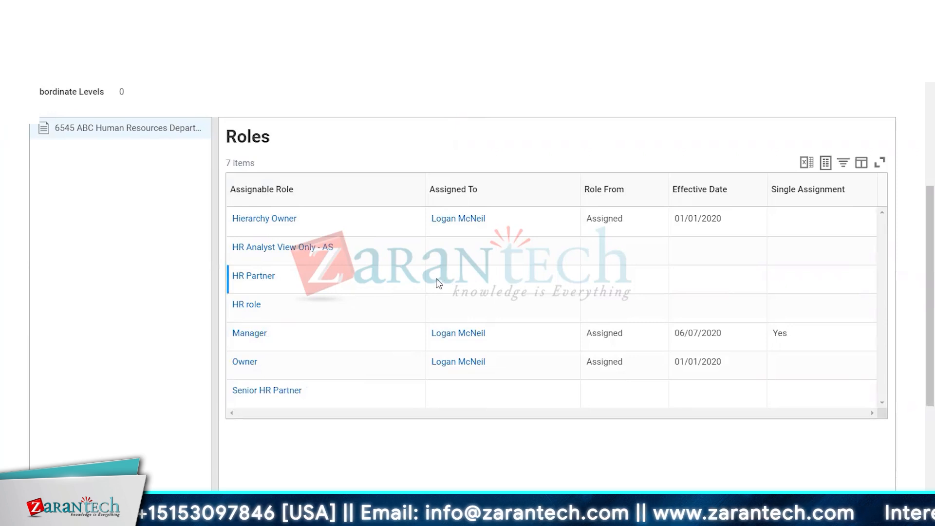
{"action": "scroll", "coordinate": [366, 268], "scroll_direction": "up", "scroll_amount": 3}
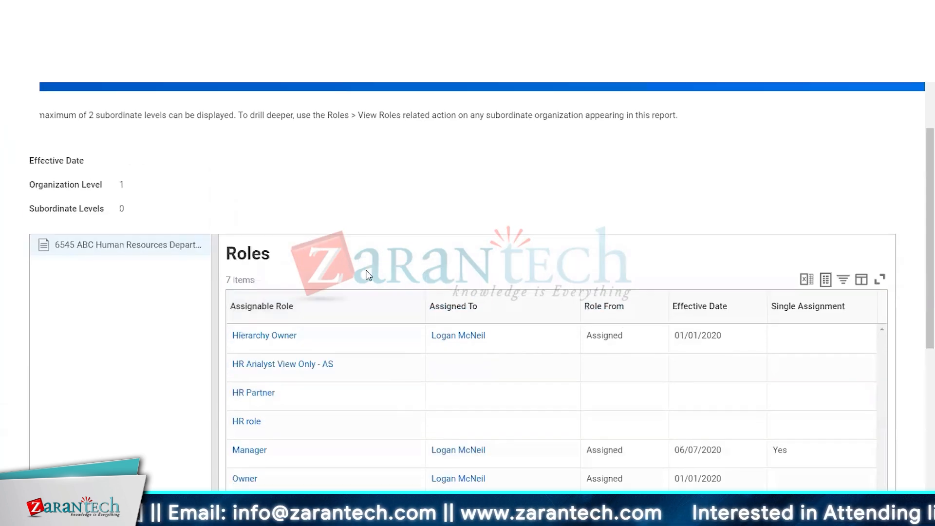
{"action": "scroll", "coordinate": [355, 270], "scroll_direction": "up", "scroll_amount": 3}
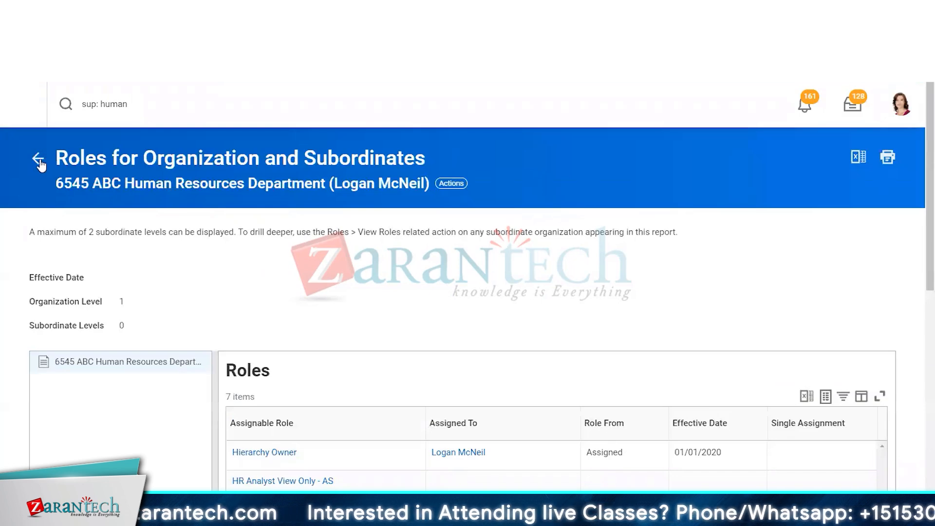
Start Assign Roles for the organization from its Roles actions and continue past the effective date prompt
{"action": "left_click", "coordinate": [435, 185]}
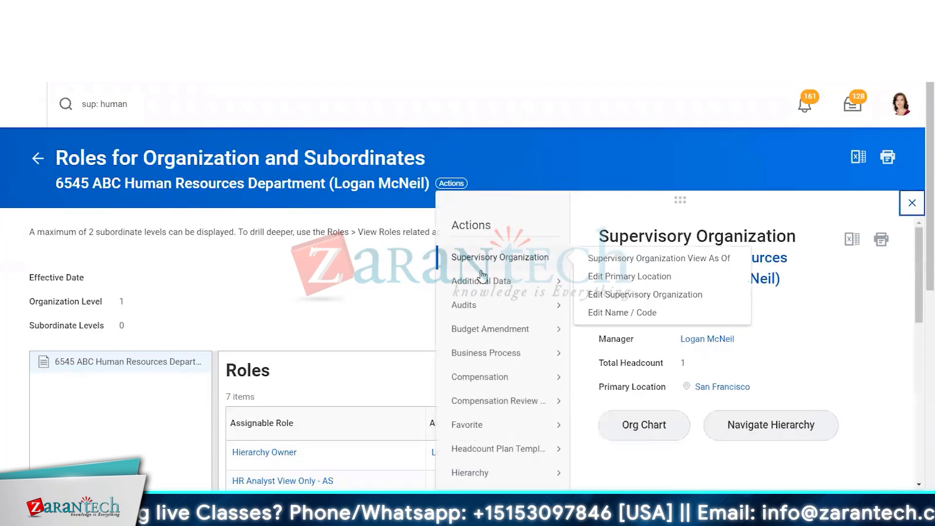
{"action": "scroll", "coordinate": [475, 273], "scroll_direction": "down", "scroll_amount": 5}
{"action": "scroll", "coordinate": [497, 411], "scroll_direction": "down", "scroll_amount": 3}
{"action": "mouse_move", "coordinate": [497, 410]}
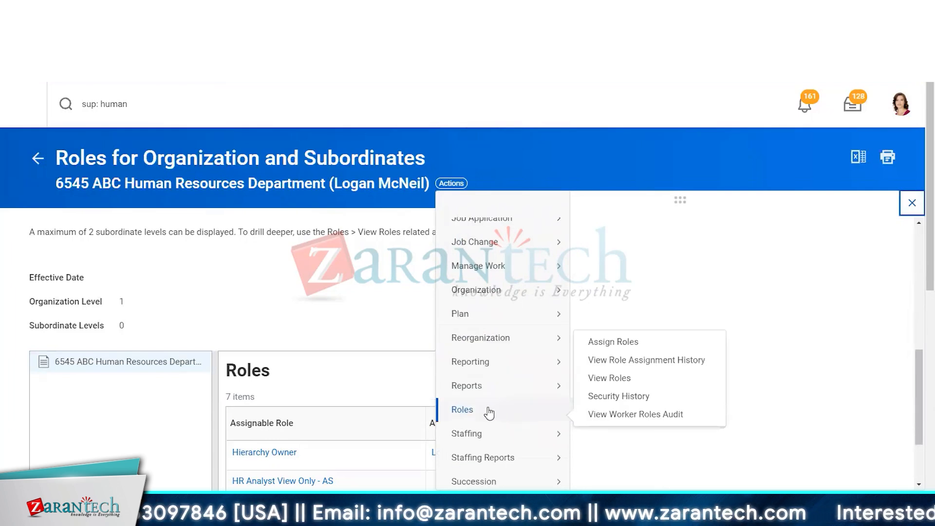
{"action": "mouse_move", "coordinate": [551, 402]}
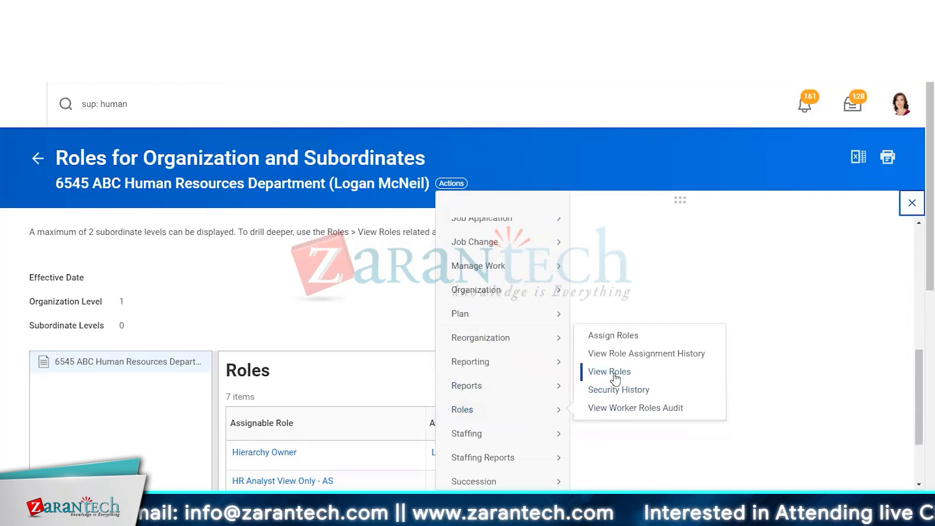
{"action": "left_click", "coordinate": [603, 336]}
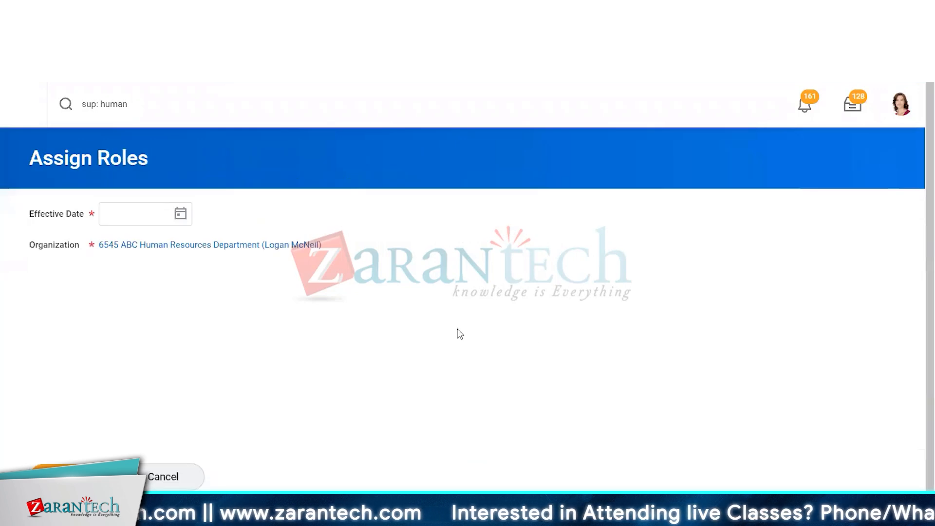
{"action": "left_click", "coordinate": [58, 475]}
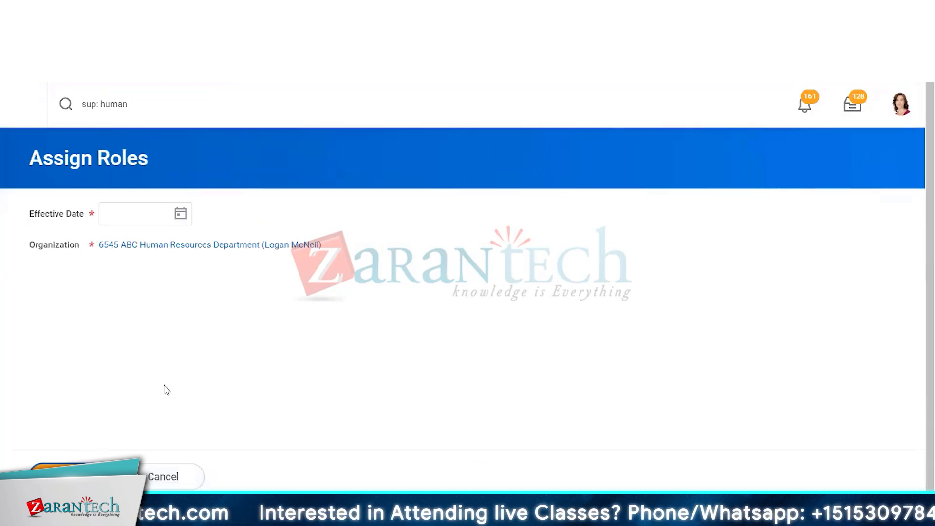
Examine the roles available to assign and the organization's current role assignments
{"action": "scroll", "coordinate": [244, 235], "scroll_direction": "down", "scroll_amount": 7}
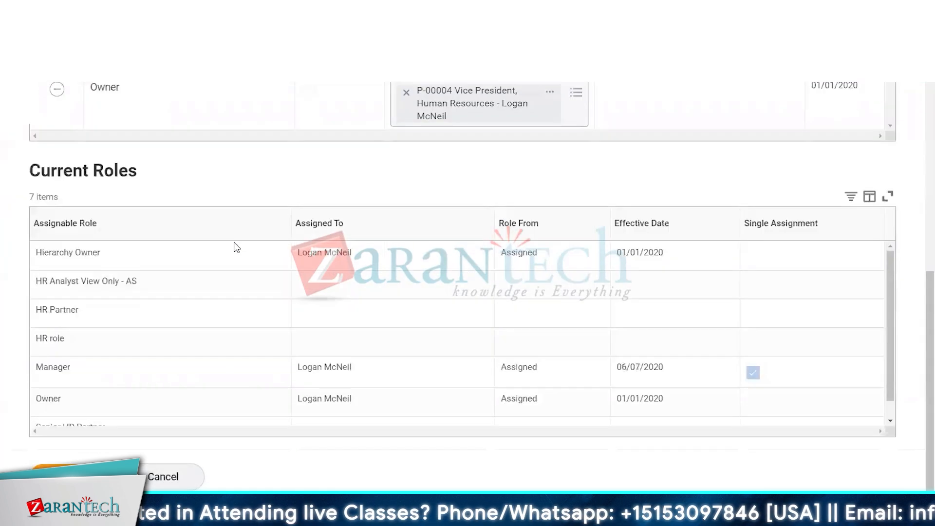
{"action": "scroll", "coordinate": [212, 253], "scroll_direction": "up", "scroll_amount": 4}
{"action": "scroll", "coordinate": [212, 253], "scroll_direction": "up", "scroll_amount": 4}
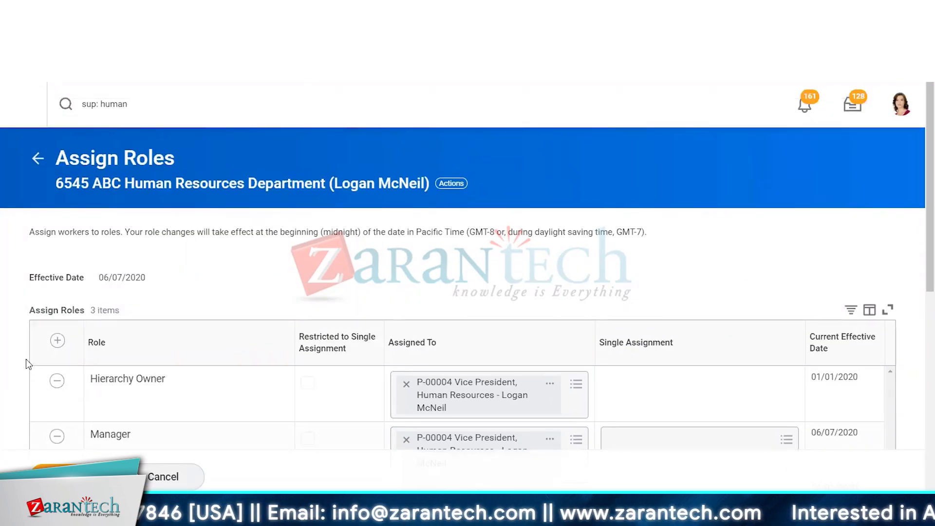
{"action": "scroll", "coordinate": [173, 356], "scroll_direction": "down", "scroll_amount": 3}
{"action": "scroll", "coordinate": [173, 356], "scroll_direction": "down", "scroll_amount": 2}
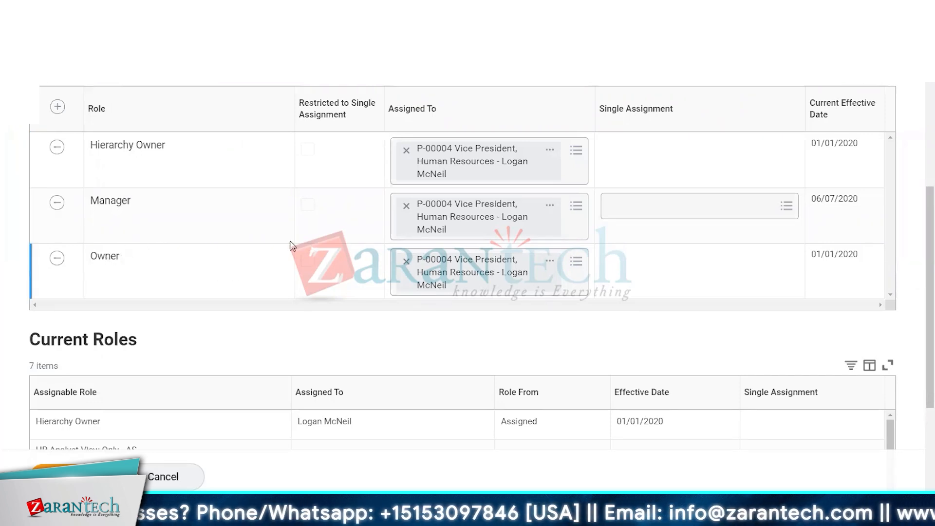
{"action": "scroll", "coordinate": [231, 273], "scroll_direction": "up", "scroll_amount": 3}
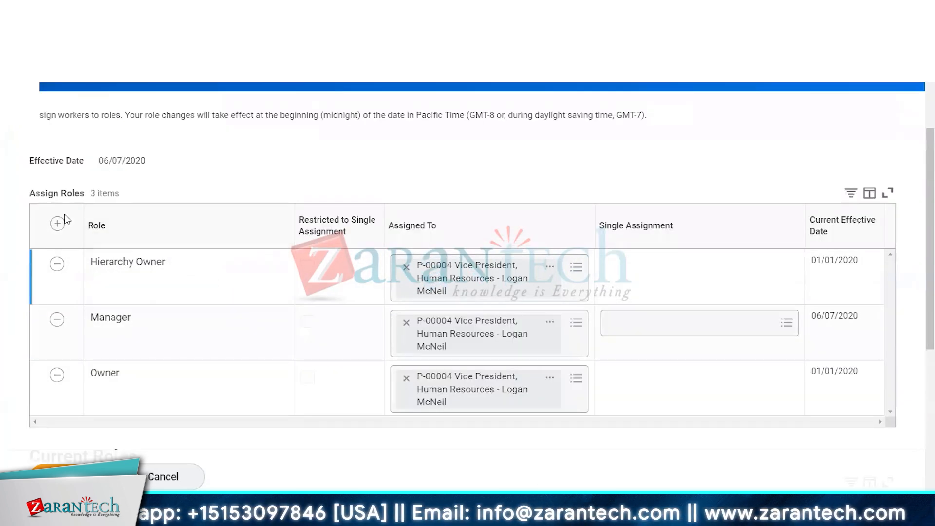
{"action": "scroll", "coordinate": [194, 315], "scroll_direction": "down", "scroll_amount": 3}
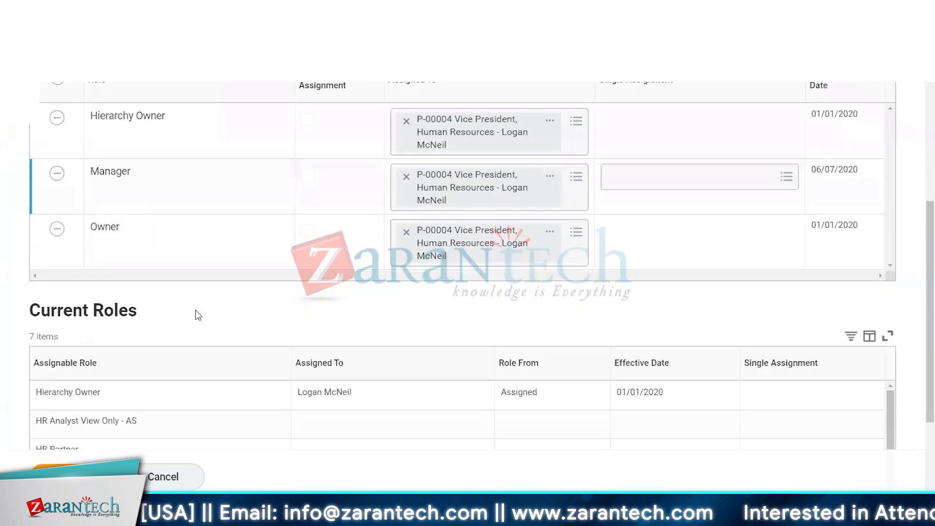
{"action": "scroll", "coordinate": [196, 310], "scroll_direction": "down", "scroll_amount": 2}
{"action": "scroll", "coordinate": [180, 292], "scroll_direction": "down", "scroll_amount": 1}
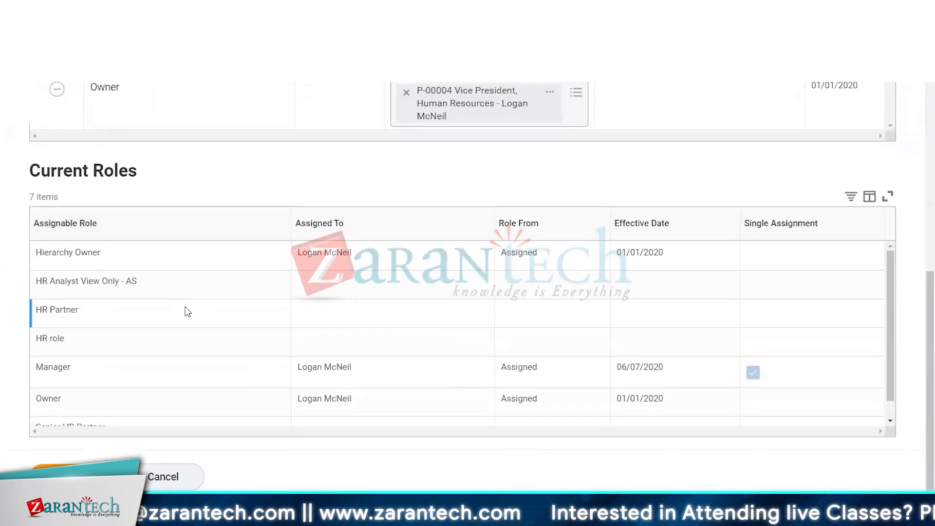
{"action": "scroll", "coordinate": [204, 340], "scroll_direction": "down", "scroll_amount": 1}
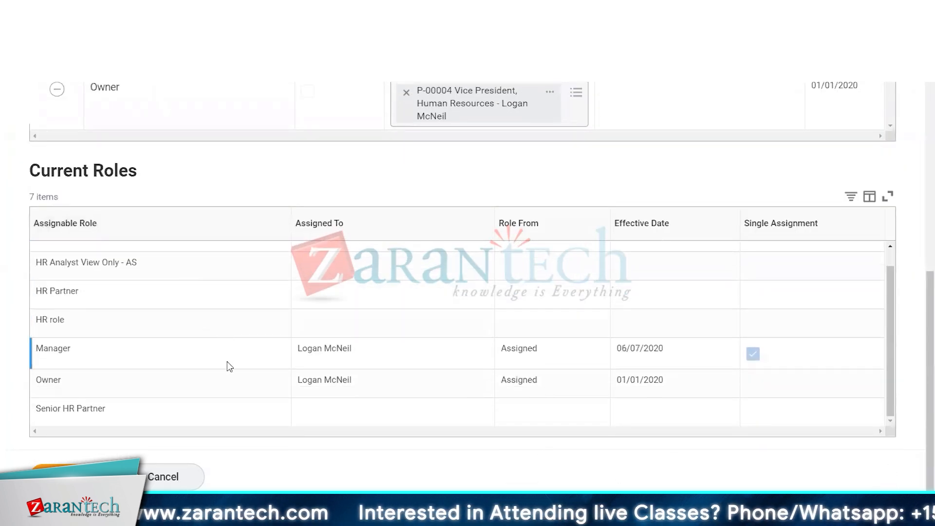
{"action": "scroll", "coordinate": [227, 361], "scroll_direction": "up", "scroll_amount": 1}
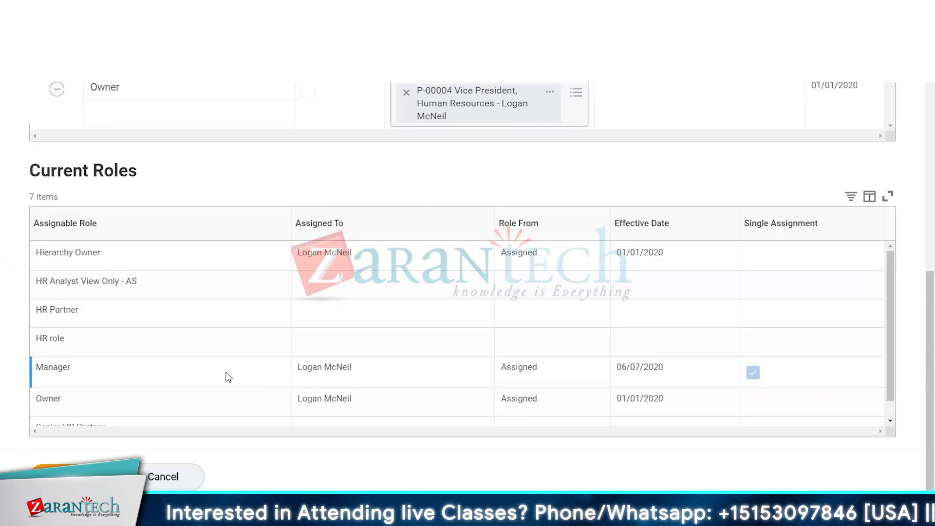
{"action": "scroll", "coordinate": [232, 232], "scroll_direction": "up", "scroll_amount": 5}
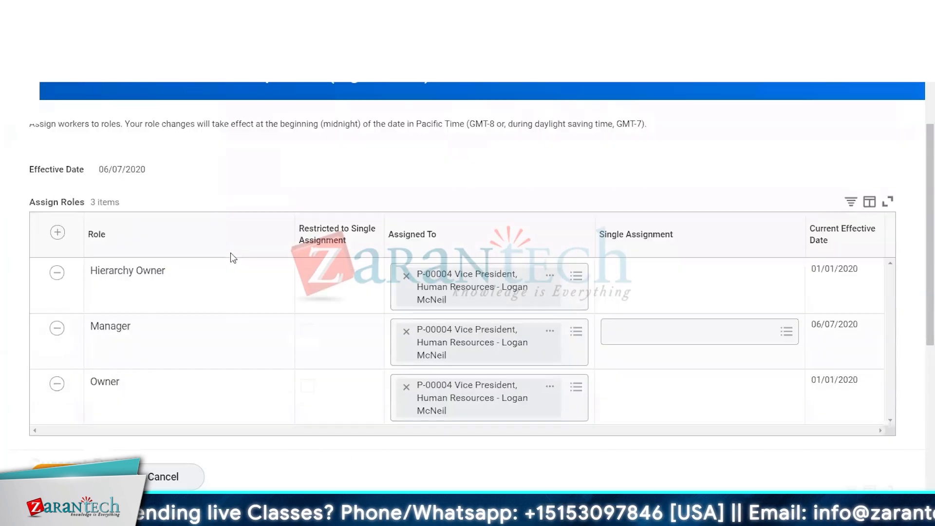
{"action": "scroll", "coordinate": [222, 253], "scroll_direction": "down", "scroll_amount": 3}
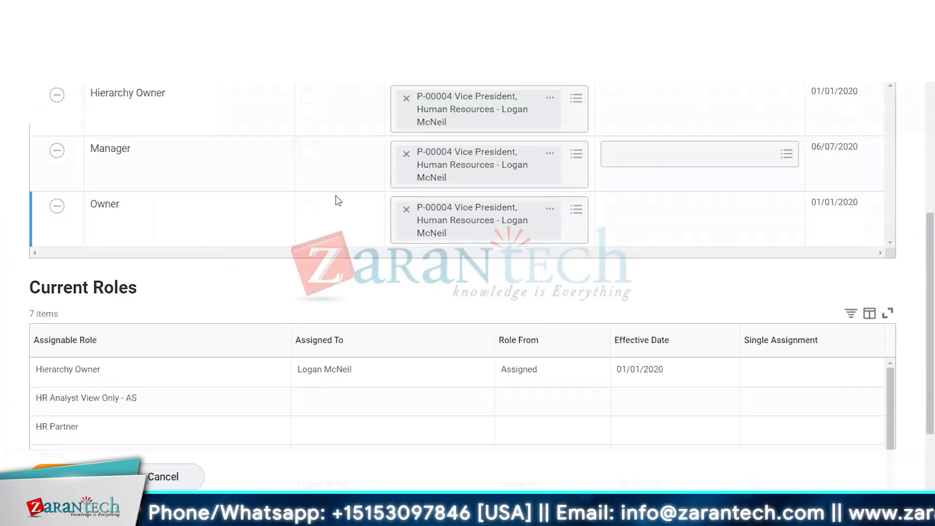
Add a new role row to the assignments and set its role to Senior HR Partner
{"action": "scroll", "coordinate": [108, 224], "scroll_direction": "up", "scroll_amount": 5}
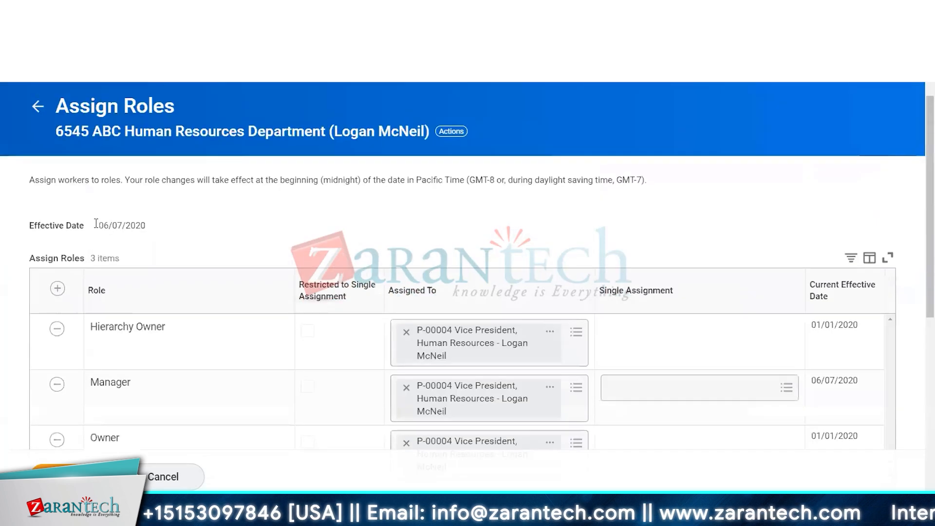
{"action": "left_click", "coordinate": [57, 290]}
{"action": "left_click", "coordinate": [158, 335]}
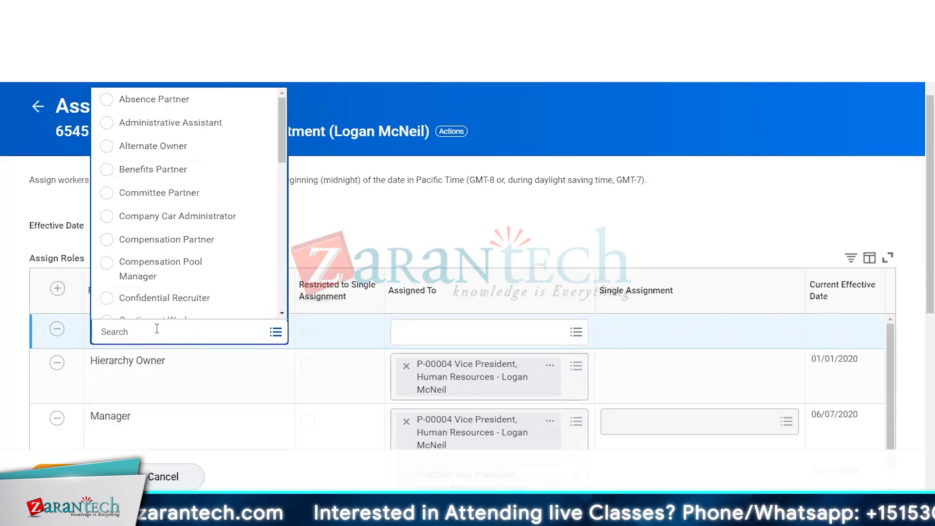
{"action": "type", "text": "HR Partne"}
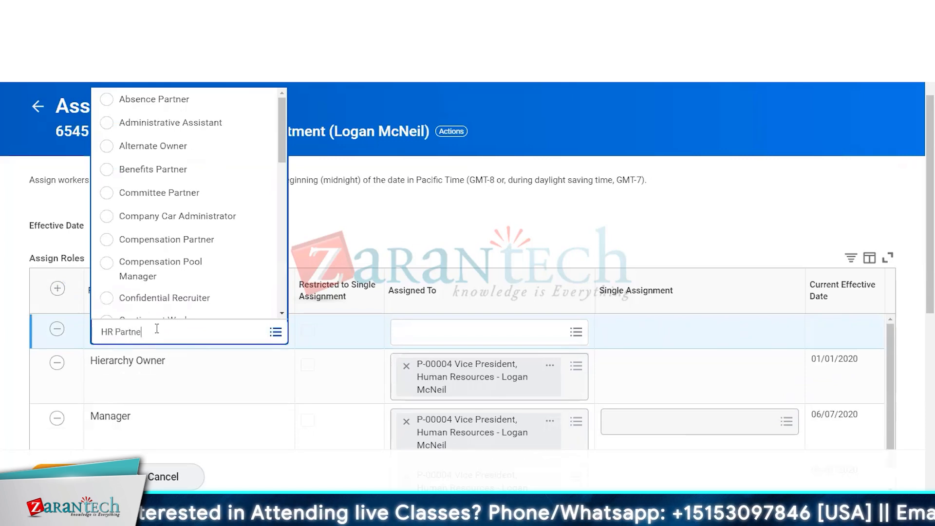
{"action": "type", "text": "r"}
{"action": "key", "text": "Return"}
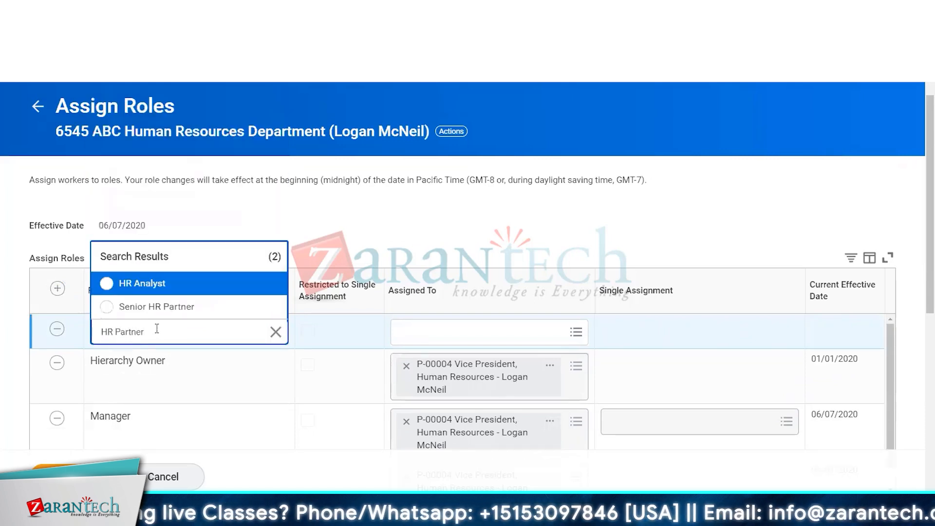
{"action": "left_click", "coordinate": [104, 309]}
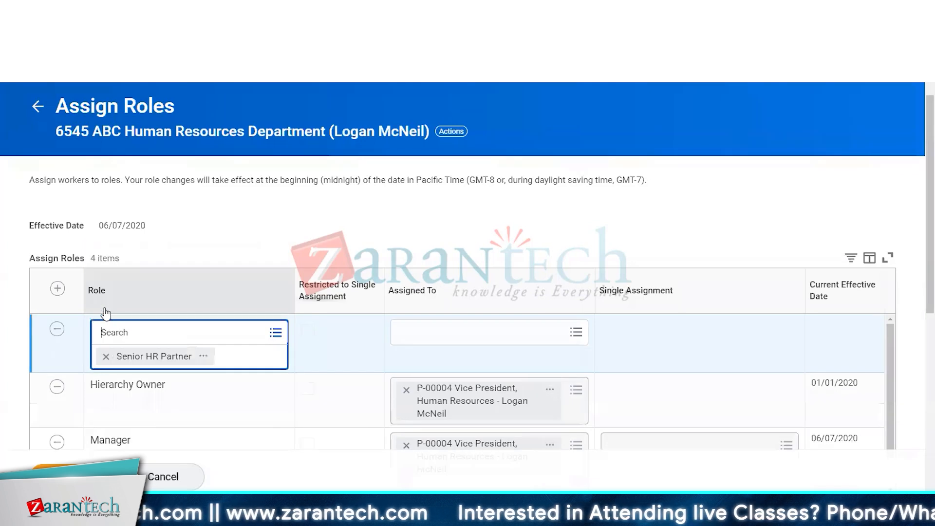
Assign the P-00004 Vice President, Human Resources position to the Senior HR Partner role
{"action": "left_click", "coordinate": [423, 330]}
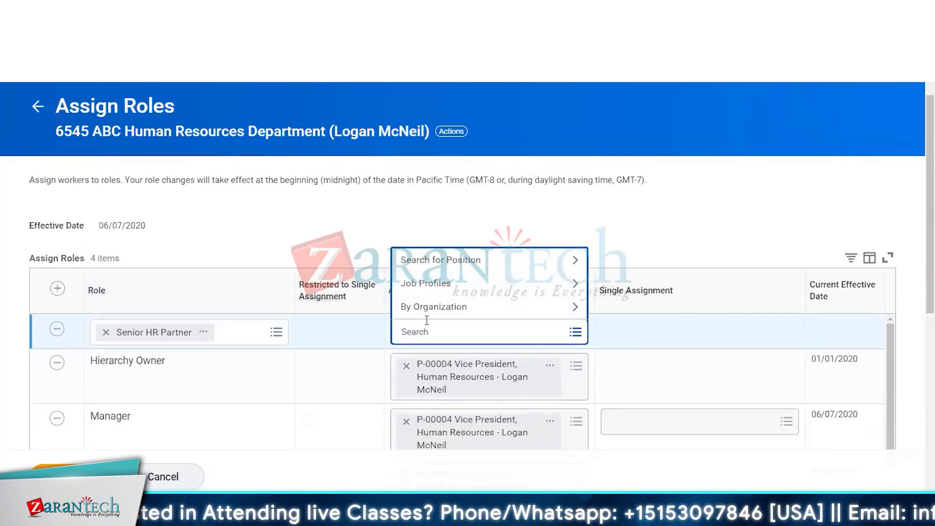
{"action": "type", "text": "loga"}
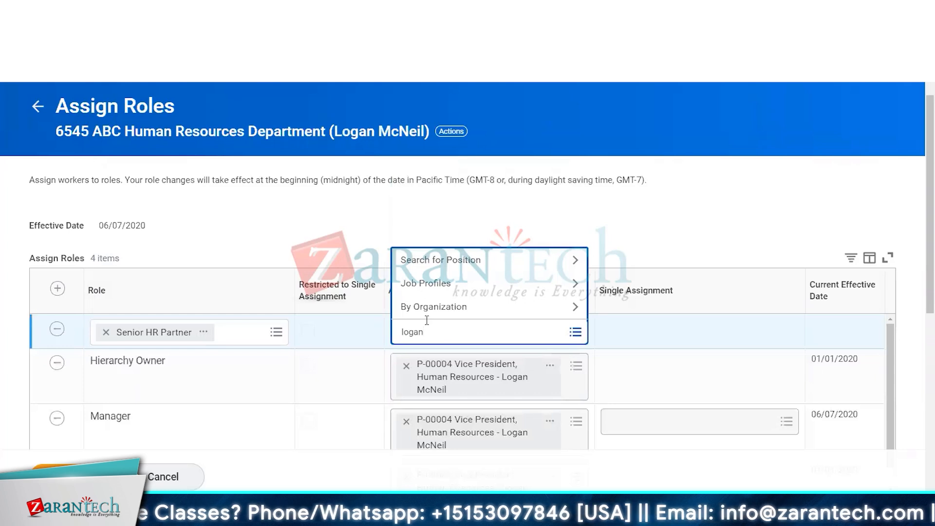
{"action": "type", "text": "n"}
{"action": "key", "text": "Return"}
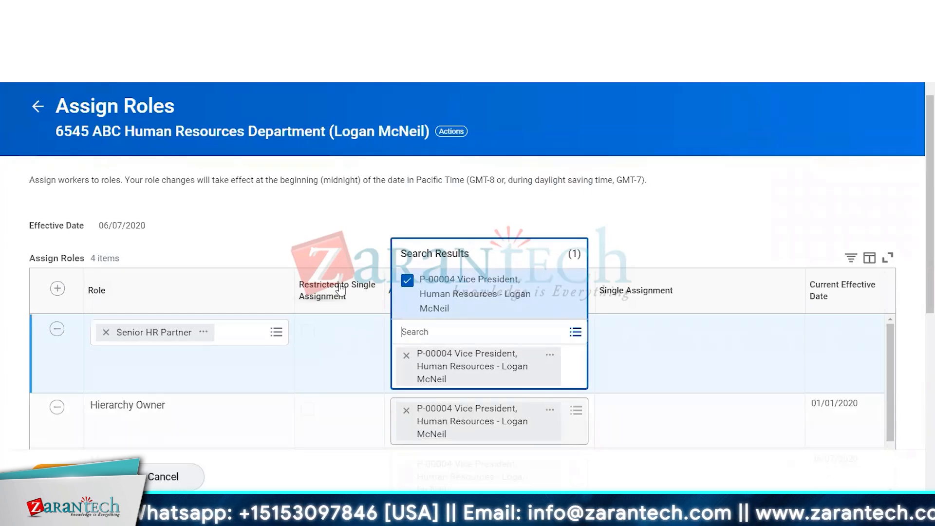
{"action": "left_click", "coordinate": [303, 201]}
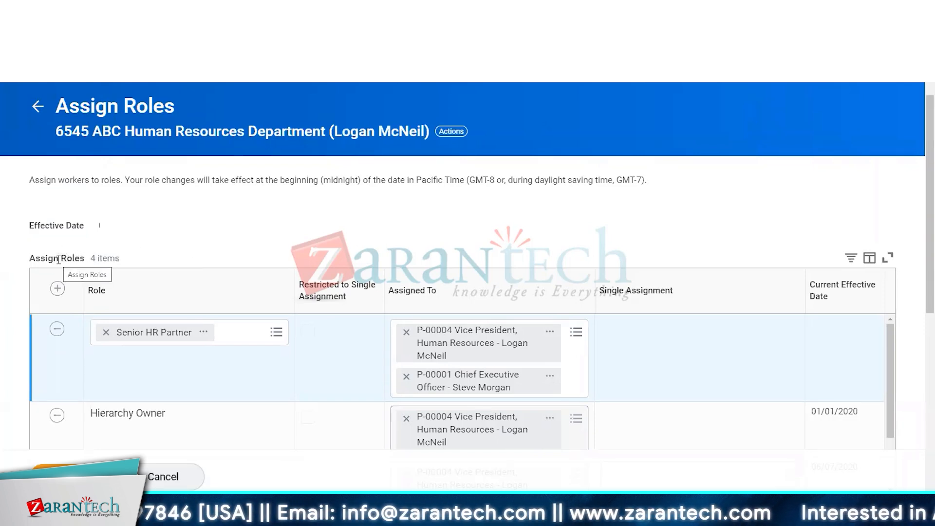
{"action": "left_click_drag", "start_coordinate": [59, 259], "coordinate": [201, 256]}
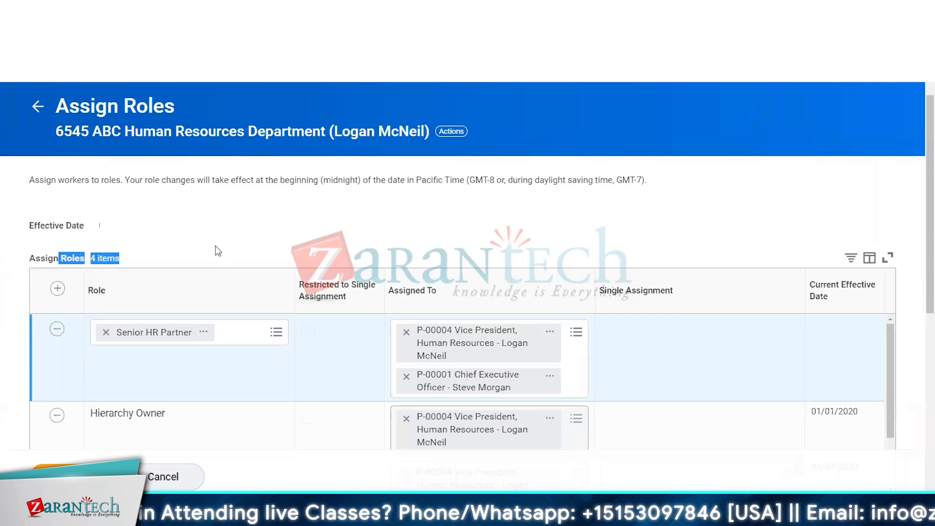
{"action": "left_click", "coordinate": [65, 258]}
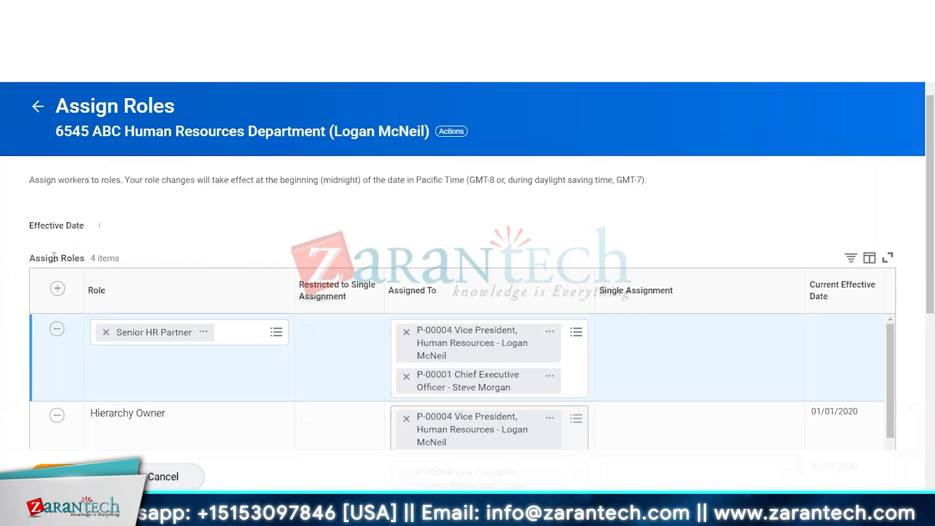
{"action": "scroll", "coordinate": [68, 257], "scroll_direction": "down", "scroll_amount": 2}
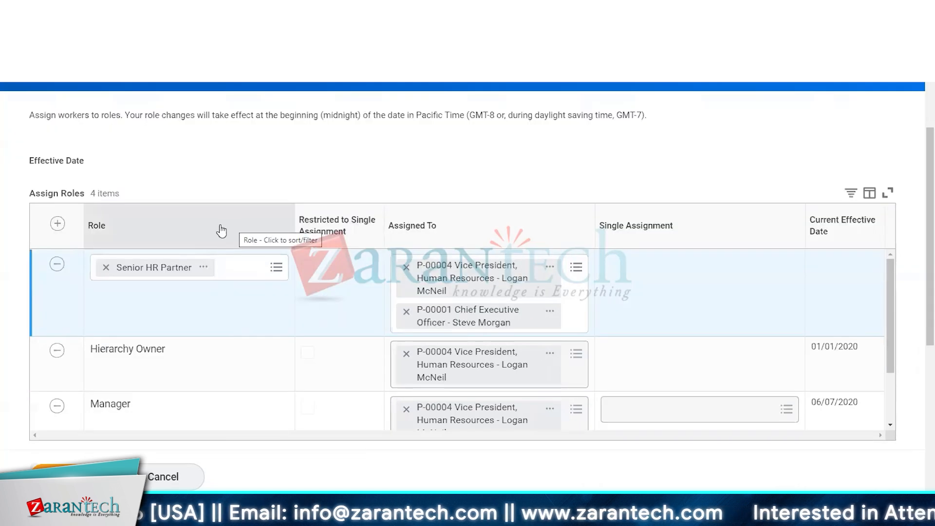
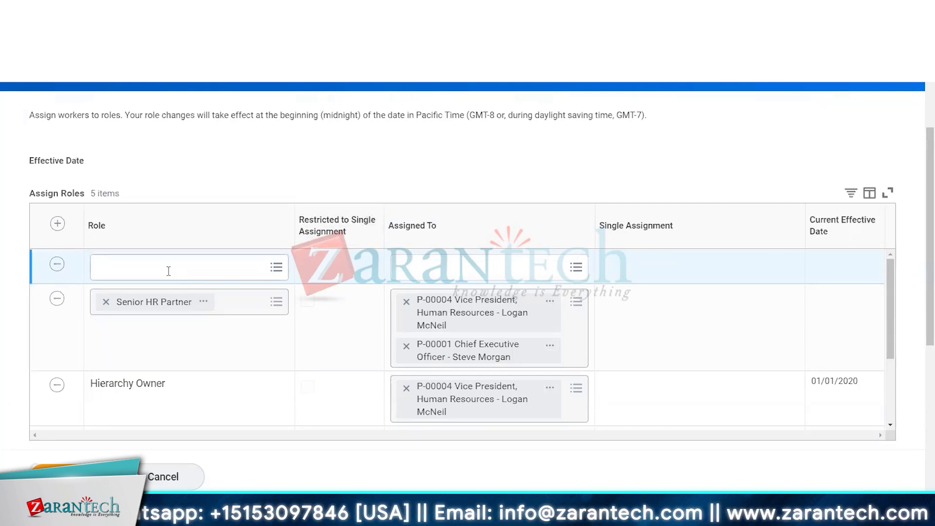
Set the empty new role row's role to Recruiter
{"action": "left_click", "coordinate": [240, 266]}
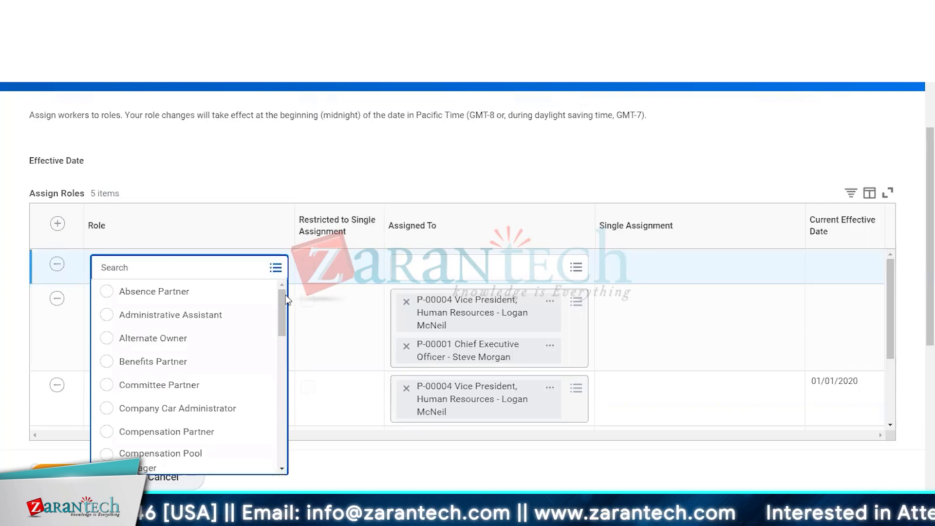
{"action": "left_click_drag", "start_coordinate": [283, 297], "coordinate": [294, 443]}
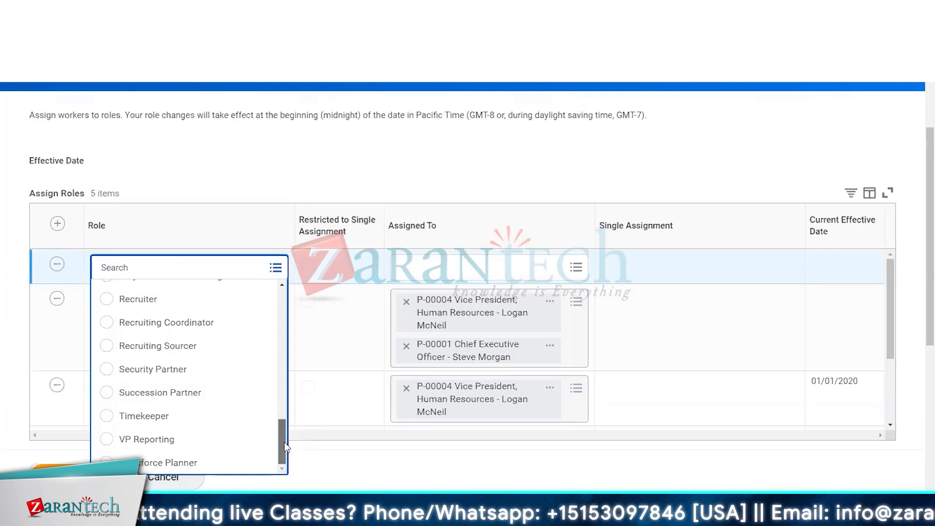
{"action": "left_click_drag", "start_coordinate": [285, 442], "coordinate": [284, 440]}
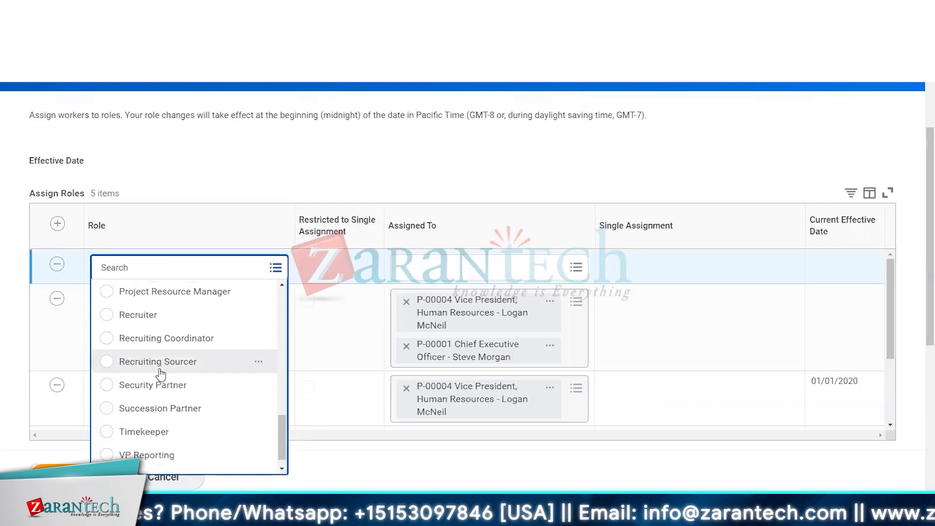
{"action": "left_click", "coordinate": [106, 315]}
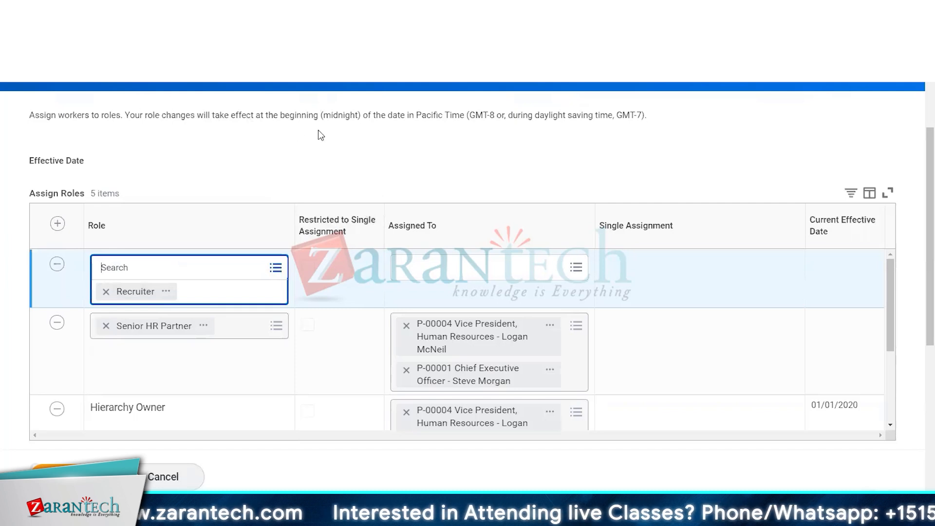
Search positions for "recruiter", assign the P-00516 Senior Recruiter position to the Recruiter role, and submit the assignments
{"action": "left_click", "coordinate": [419, 271]}
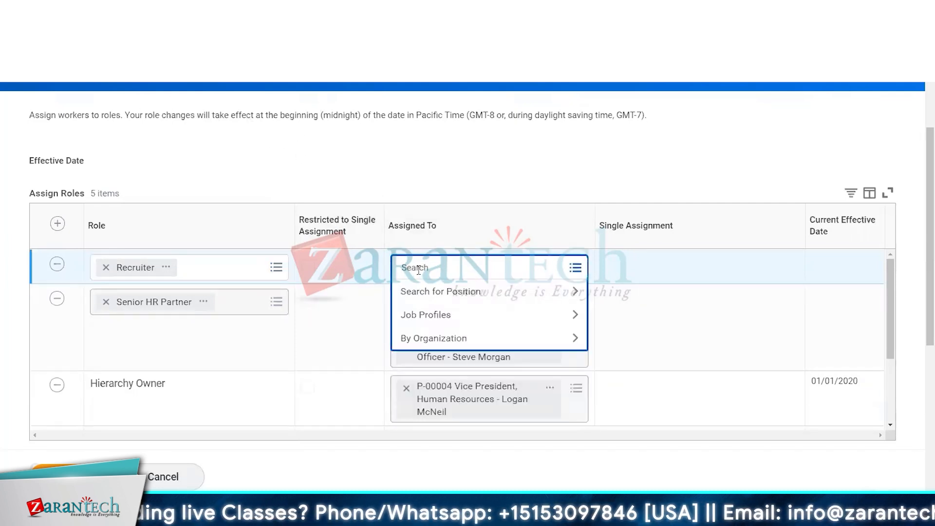
{"action": "type", "text": "recruite"}
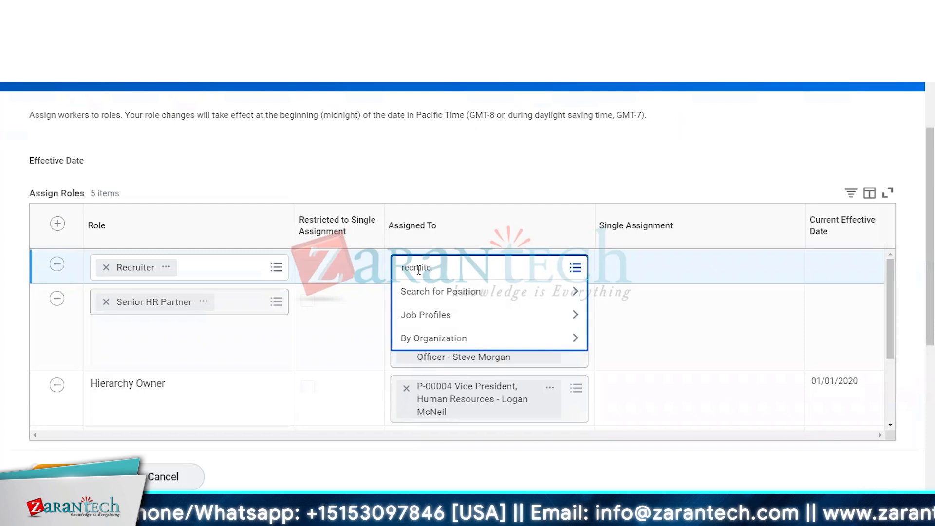
{"action": "type", "text": "r"}
{"action": "key", "text": "Return"}
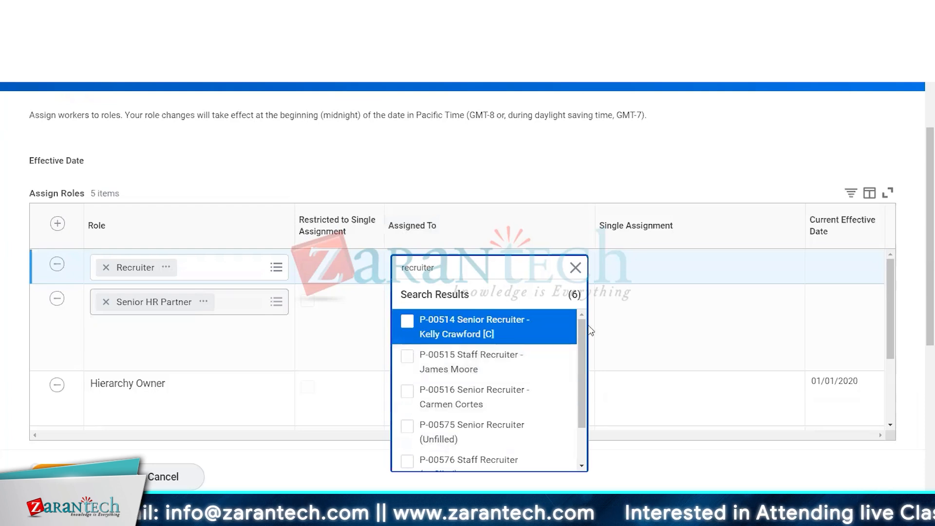
{"action": "left_click_drag", "start_coordinate": [584, 332], "coordinate": [586, 375]}
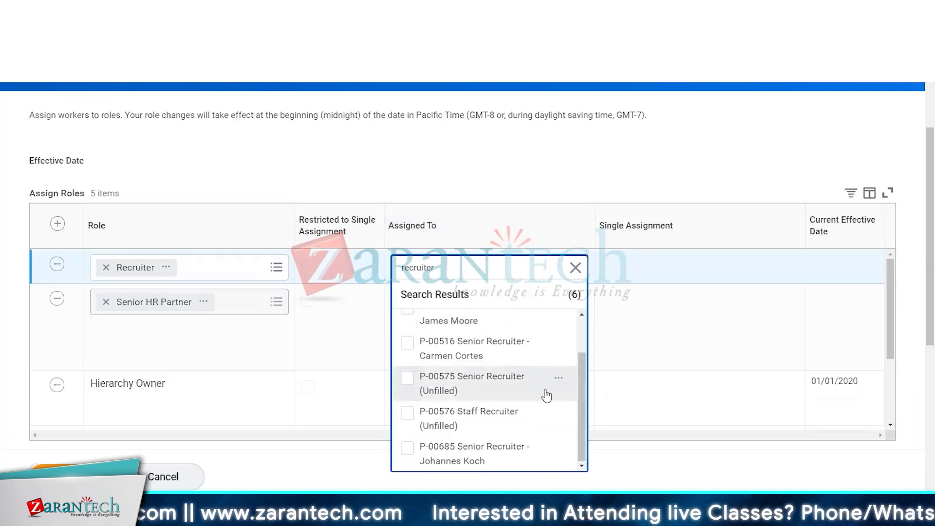
{"action": "left_click", "coordinate": [408, 346]}
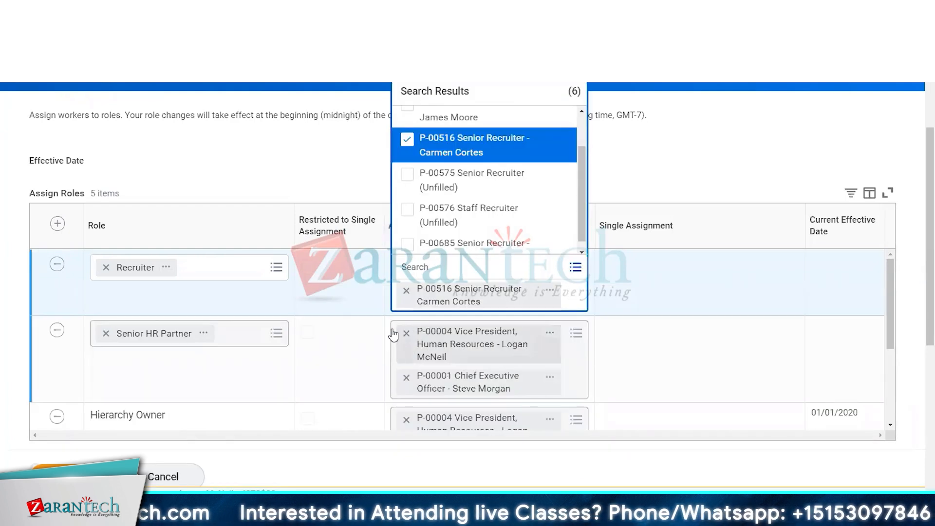
{"action": "left_click", "coordinate": [274, 165]}
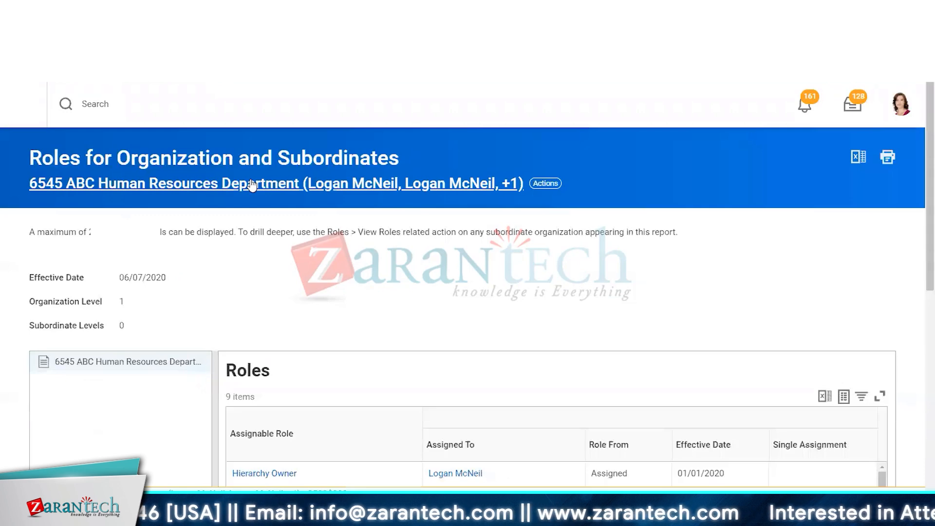
Open the organization's Roles tab and review its current role assignments
{"action": "left_click", "coordinate": [252, 185]}
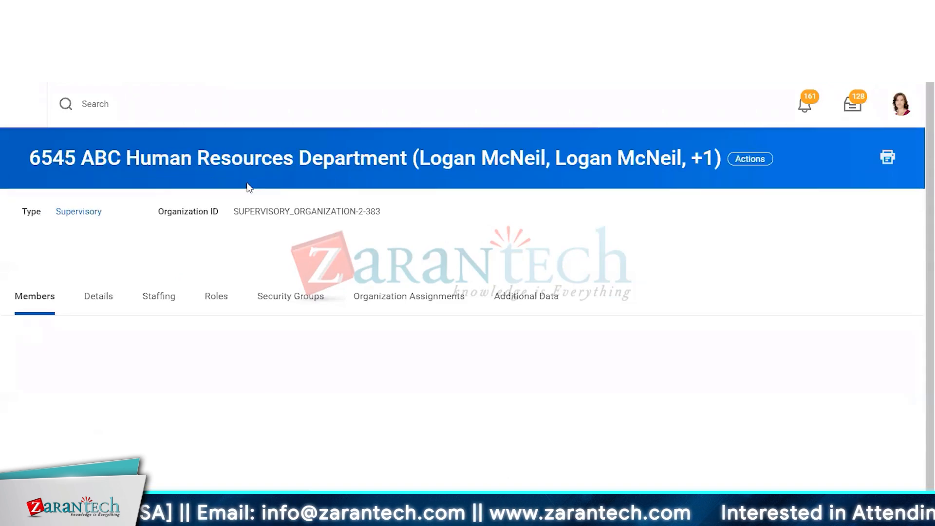
{"action": "left_click", "coordinate": [220, 298]}
{"action": "scroll", "coordinate": [271, 297], "scroll_direction": "down", "scroll_amount": 4}
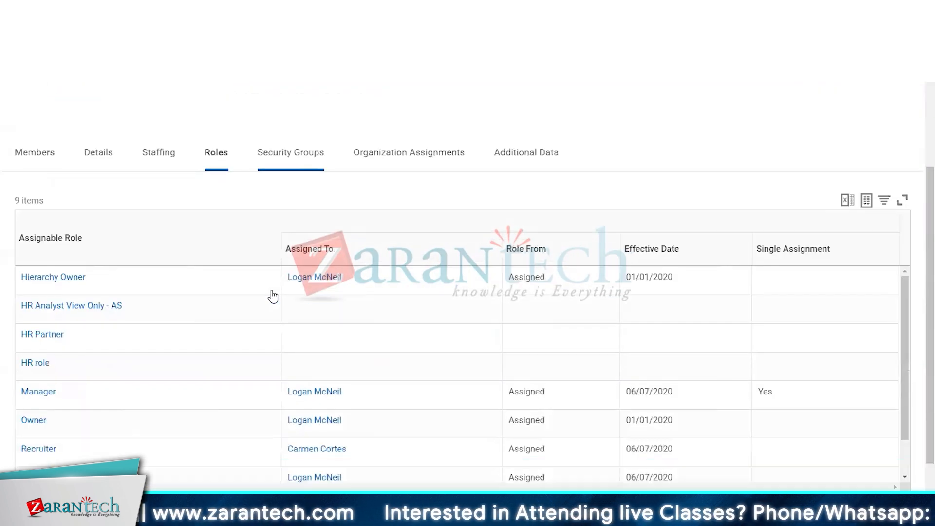
{"action": "scroll", "coordinate": [265, 318], "scroll_direction": "up", "scroll_amount": 4}
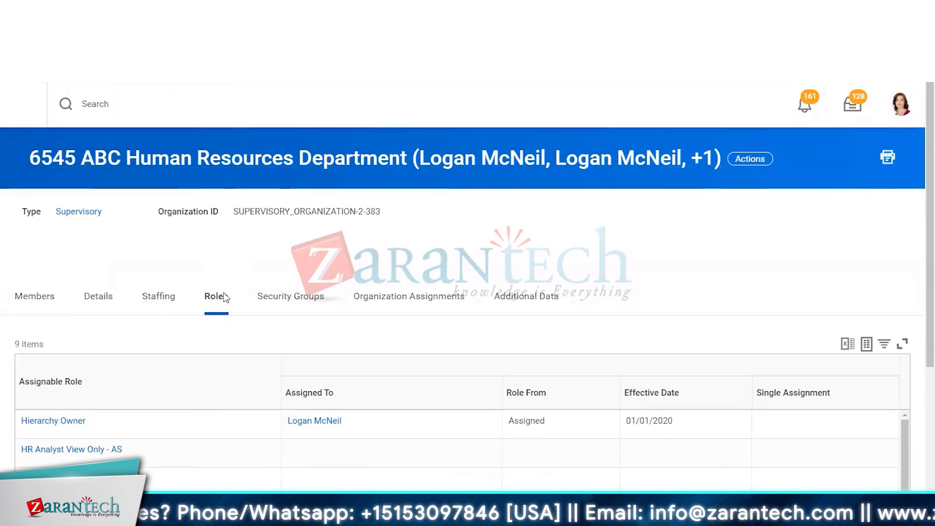
{"action": "scroll", "coordinate": [222, 296], "scroll_direction": "down", "scroll_amount": 4}
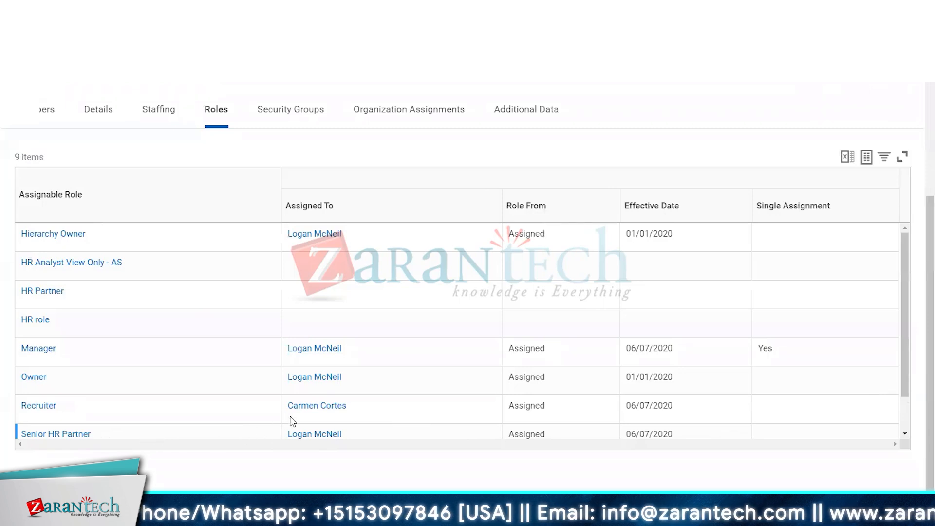
{"action": "scroll", "coordinate": [347, 387], "scroll_direction": "up", "scroll_amount": 2}
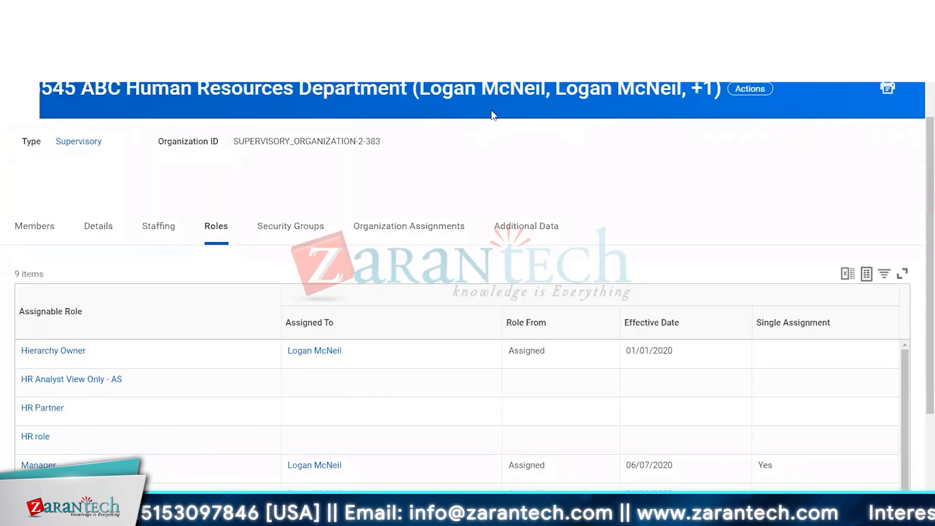
{"action": "scroll", "coordinate": [417, 386], "scroll_direction": "down", "scroll_amount": 5}
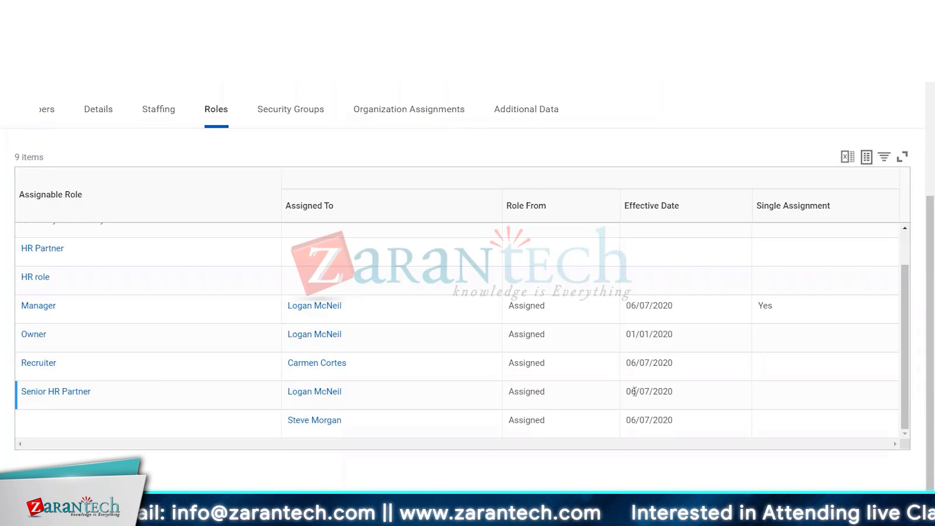
{"action": "scroll", "coordinate": [647, 387], "scroll_direction": "up", "scroll_amount": 5}
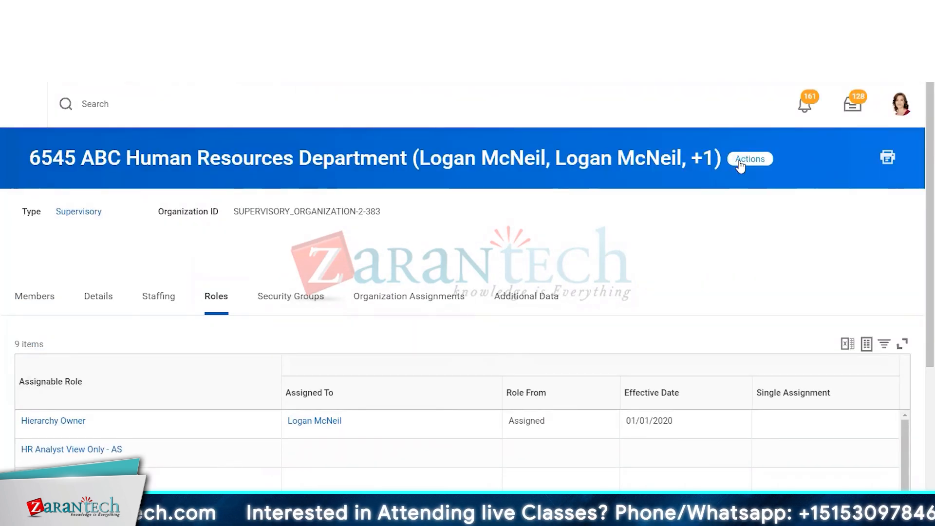
Start Assign Roles again for the organization from its Roles actions
{"action": "left_click", "coordinate": [740, 164]}
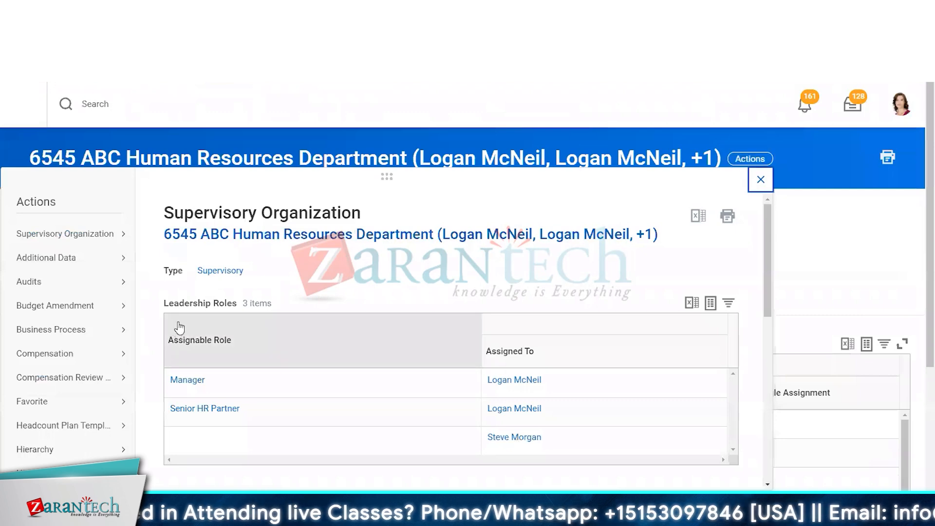
{"action": "mouse_move", "coordinate": [68, 235]}
{"action": "scroll", "coordinate": [62, 308], "scroll_direction": "down", "scroll_amount": 5}
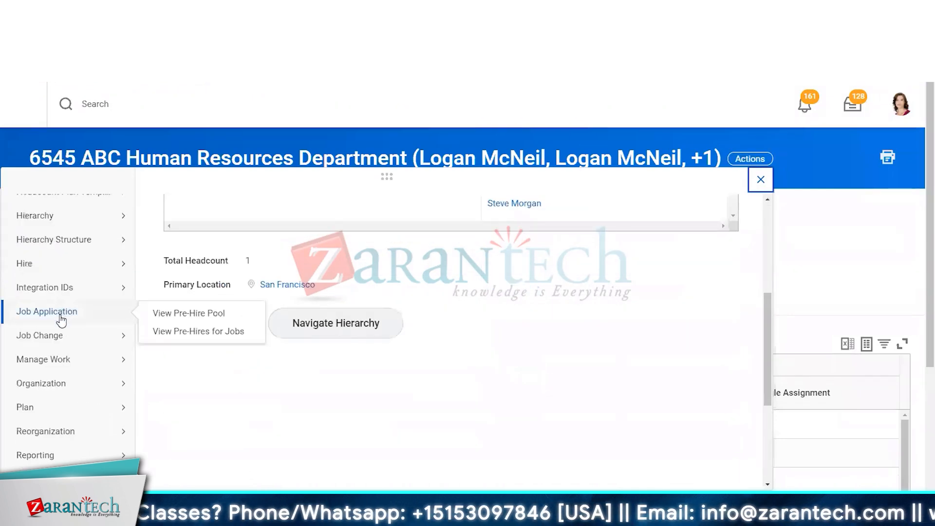
{"action": "scroll", "coordinate": [73, 429], "scroll_direction": "down", "scroll_amount": 4}
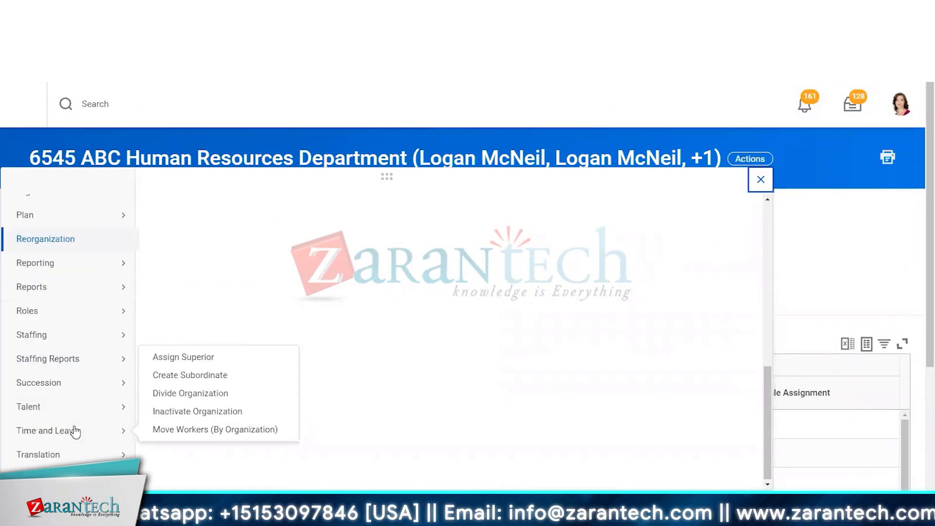
{"action": "mouse_move", "coordinate": [44, 316]}
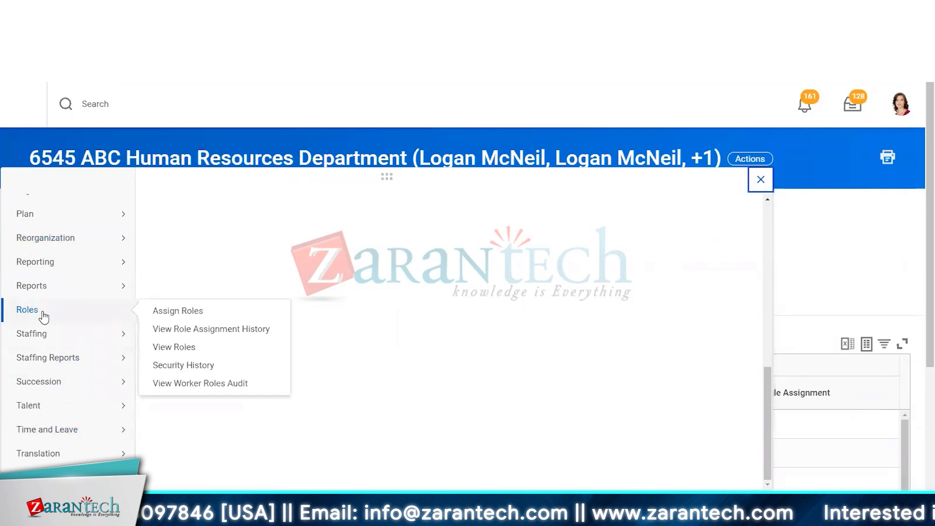
{"action": "left_click", "coordinate": [195, 311]}
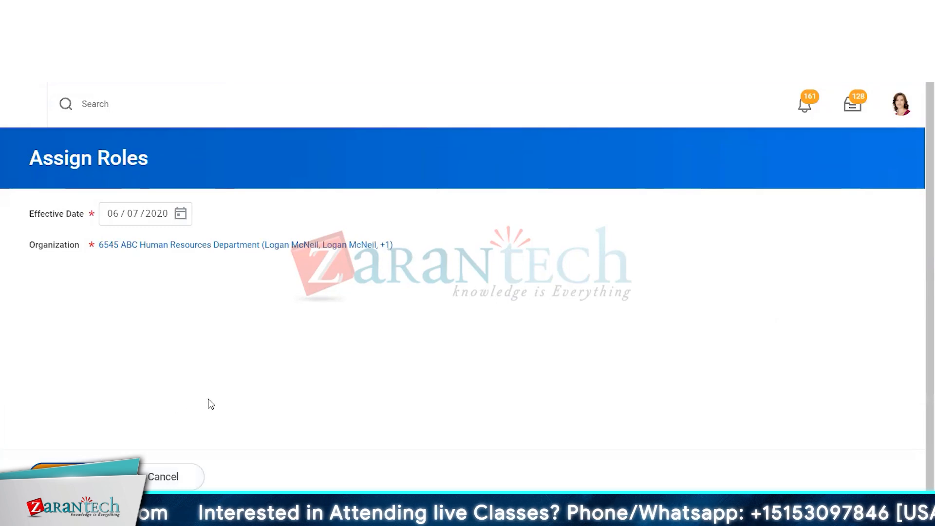
{"action": "scroll", "coordinate": [246, 335], "scroll_direction": "down", "scroll_amount": 5}
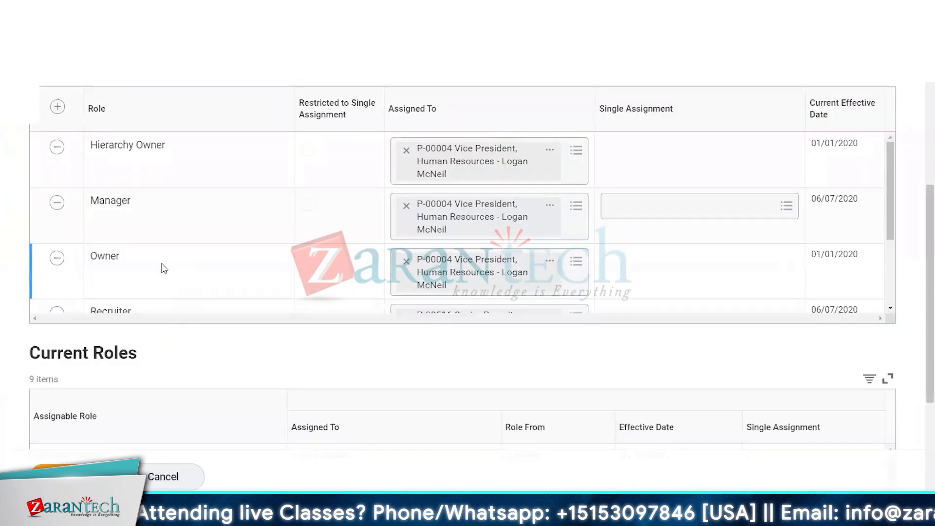
{"action": "scroll", "coordinate": [164, 267], "scroll_direction": "down", "scroll_amount": 2}
{"action": "scroll", "coordinate": [154, 276], "scroll_direction": "up", "scroll_amount": 8}
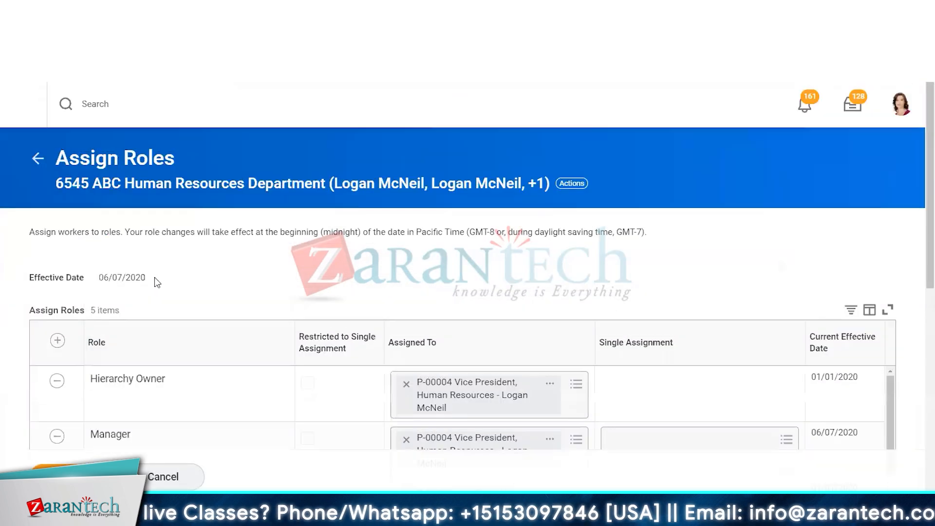
Add a new role row and set its role to Facilities
{"action": "left_click", "coordinate": [49, 345]}
{"action": "left_click", "coordinate": [142, 381]}
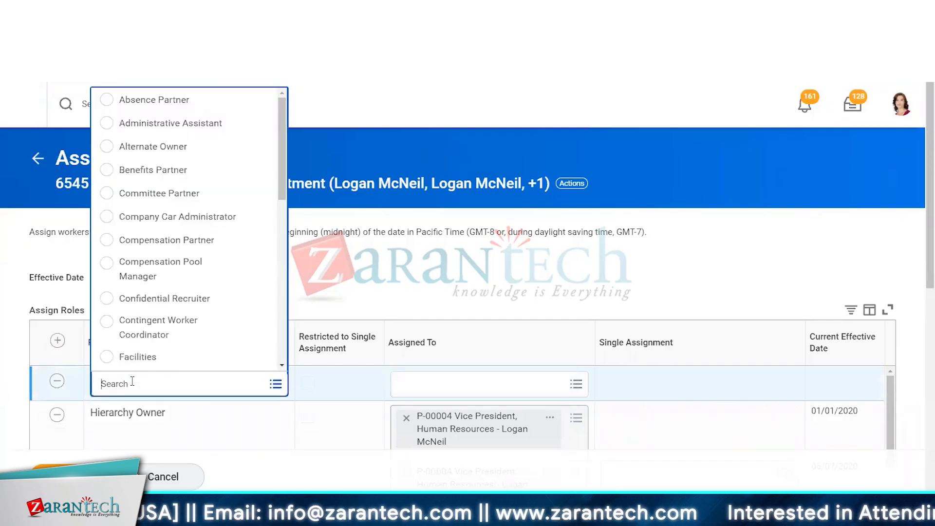
{"action": "left_click", "coordinate": [152, 356]}
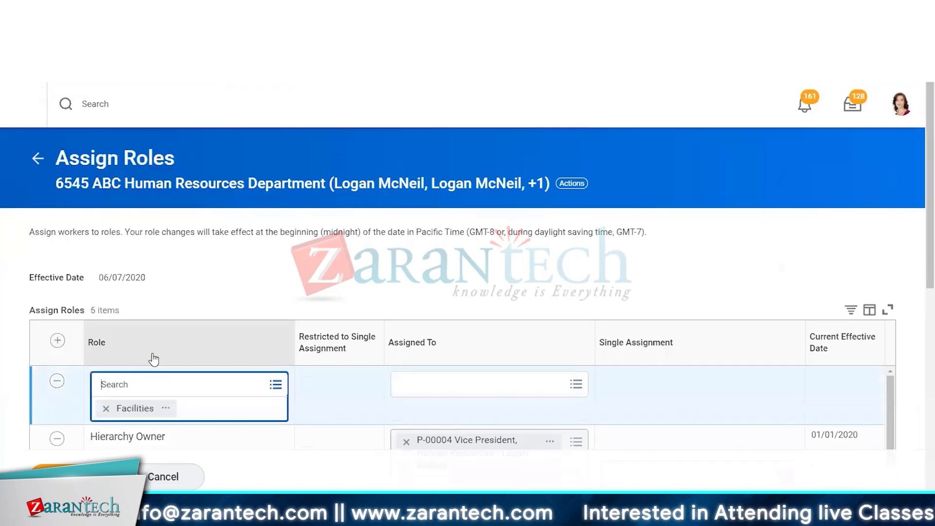
Search positions for "facili" and assign the listed positions to the Facilities role, leaving out P-00660 and P-00661
{"action": "left_click", "coordinate": [448, 387]}
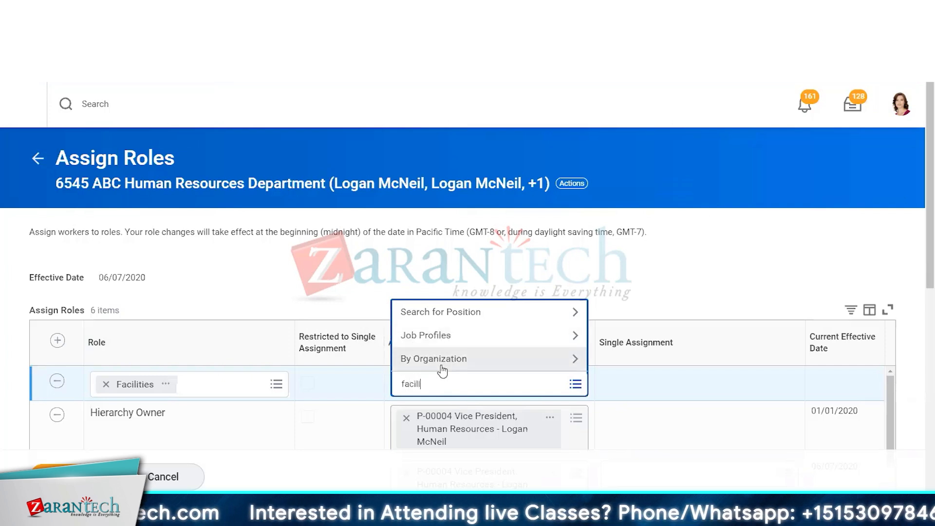
{"action": "key", "text": "Return"}
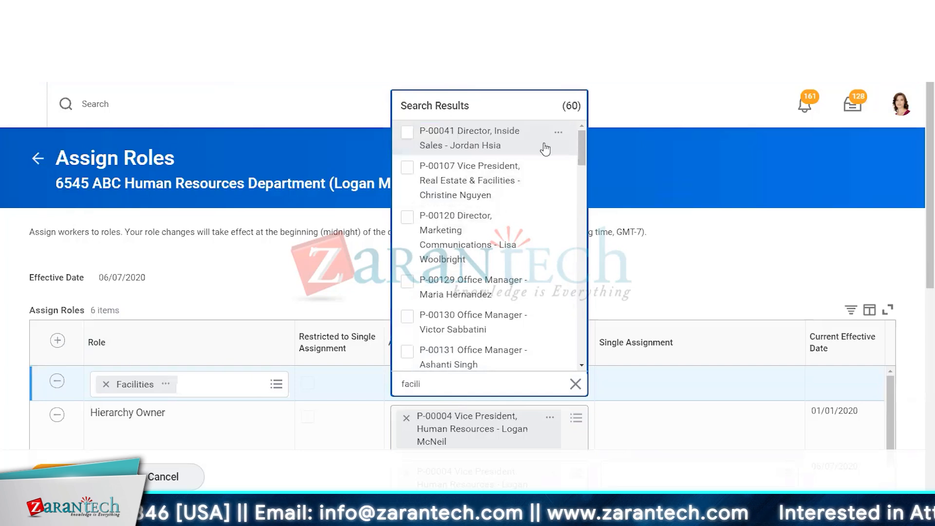
{"action": "mouse_move", "coordinate": [581, 145]}
{"action": "left_mouse_down"}
{"action": "mouse_move", "coordinate": [603, 318]}
{"action": "mouse_move", "coordinate": [592, 326]}
{"action": "left_mouse_up"}
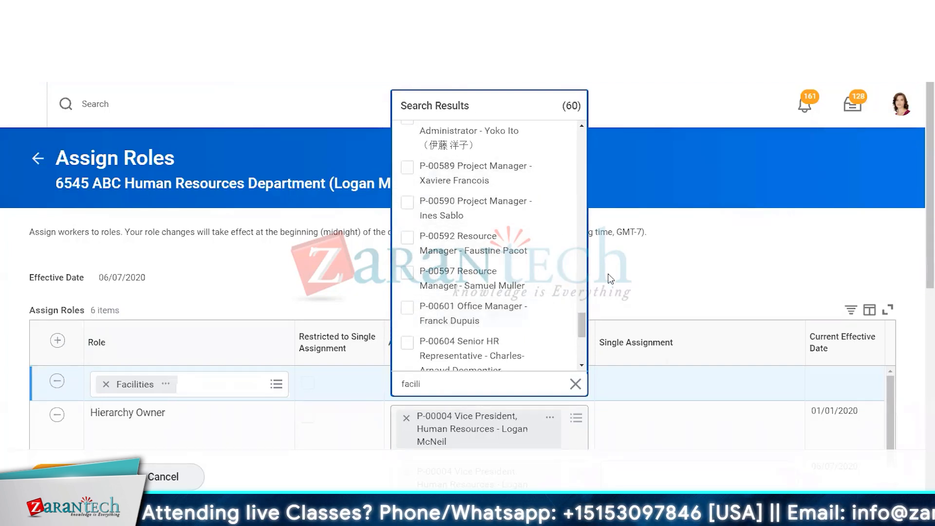
{"action": "left_click_drag", "start_coordinate": [581, 321], "coordinate": [580, 346]}
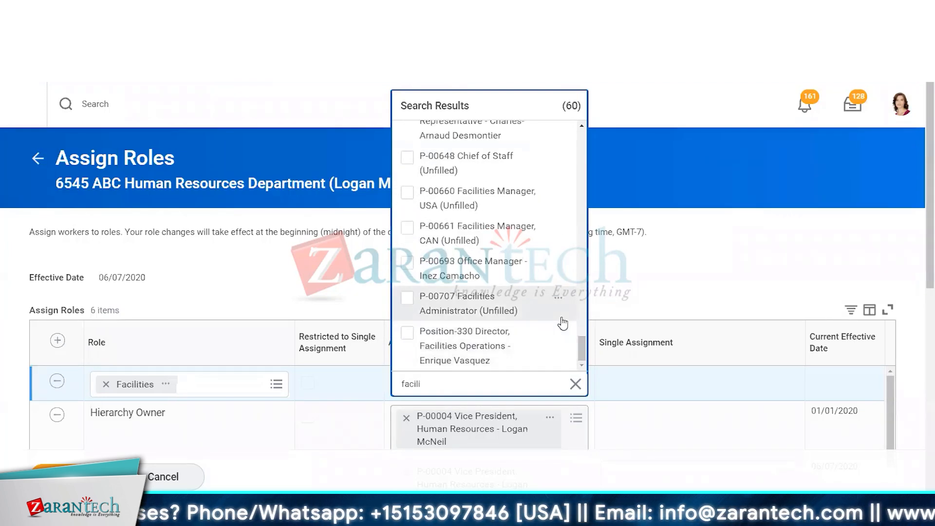
{"action": "left_click", "coordinate": [407, 333], "text": "shift"}
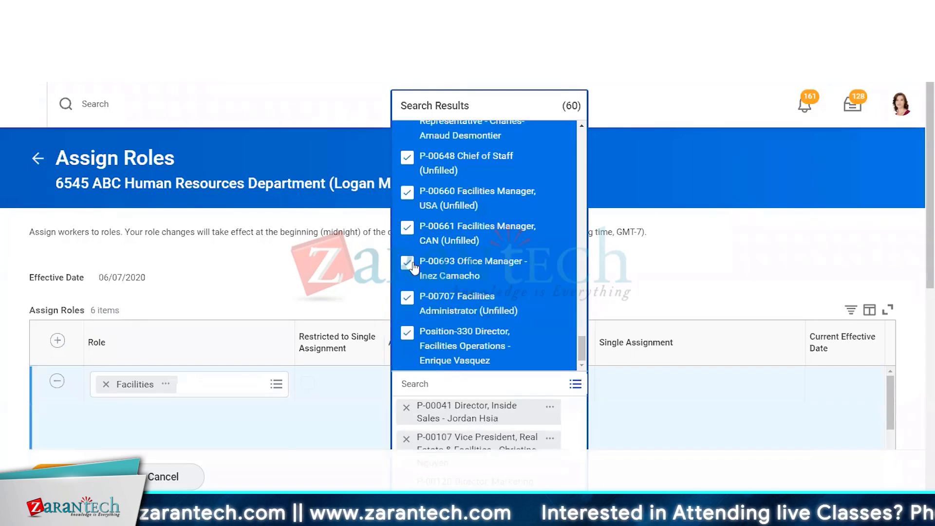
{"action": "left_click", "coordinate": [408, 228]}
{"action": "left_click", "coordinate": [407, 194]}
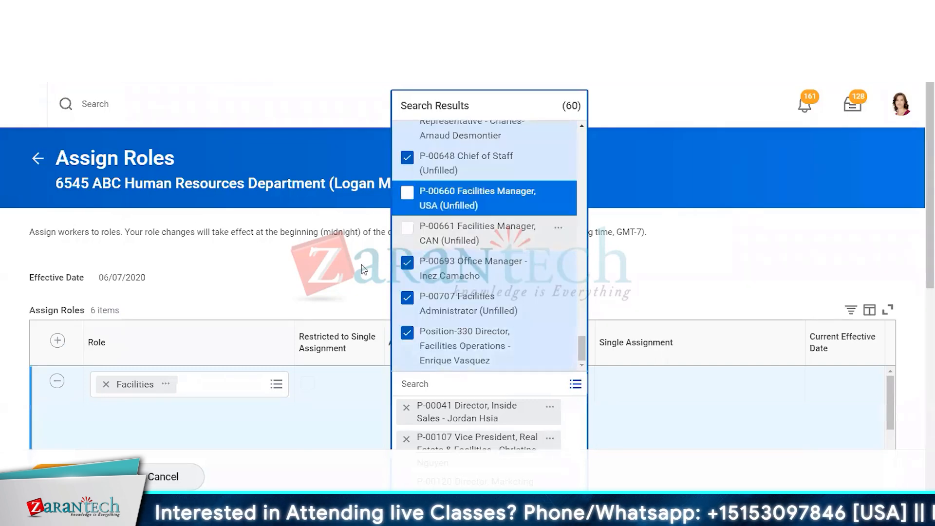
Review the Facilities role assignments and cancel the Assign Roles task
{"action": "left_click", "coordinate": [330, 279]}
{"action": "scroll", "coordinate": [478, 298], "scroll_direction": "down", "scroll_amount": 5}
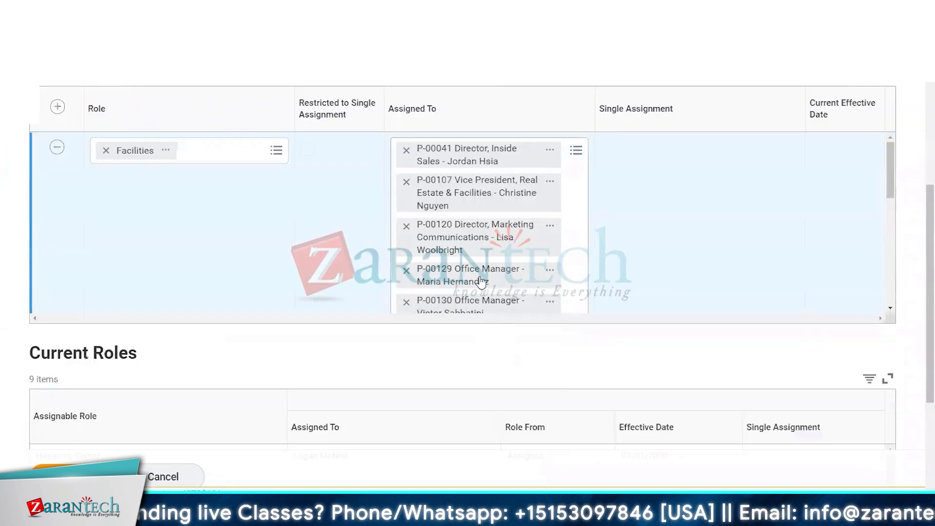
{"action": "scroll", "coordinate": [418, 238], "scroll_direction": "up", "scroll_amount": 5}
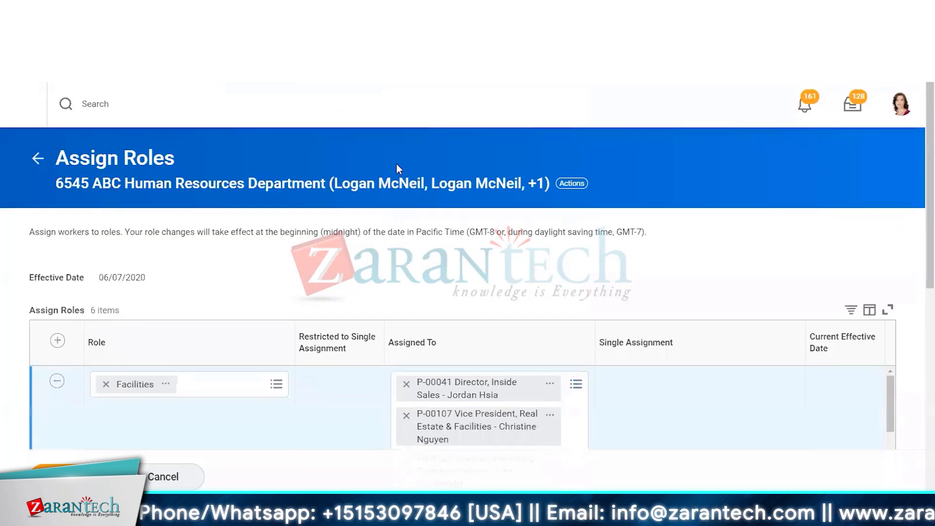
{"action": "left_click", "coordinate": [175, 475]}
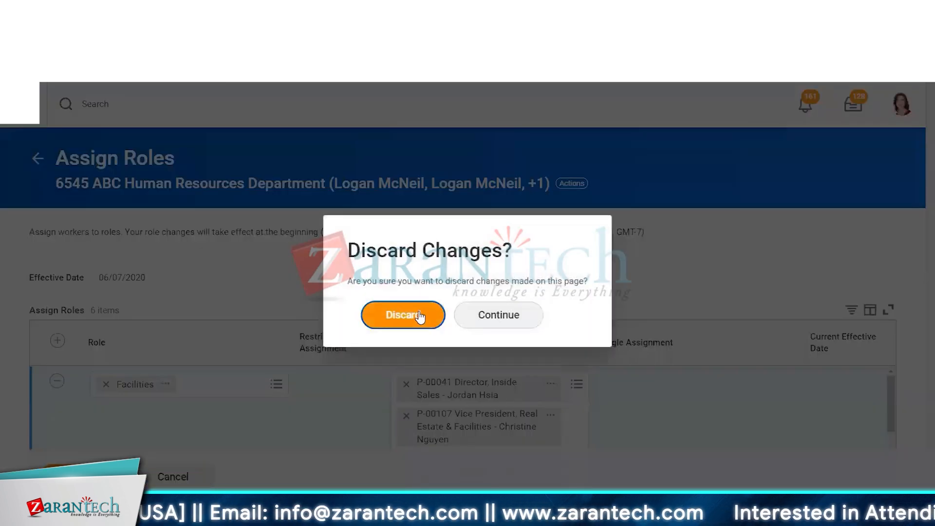
Leave the Assign Roles task and review the organization's Organization Assignments tab
{"action": "left_click", "coordinate": [419, 317]}
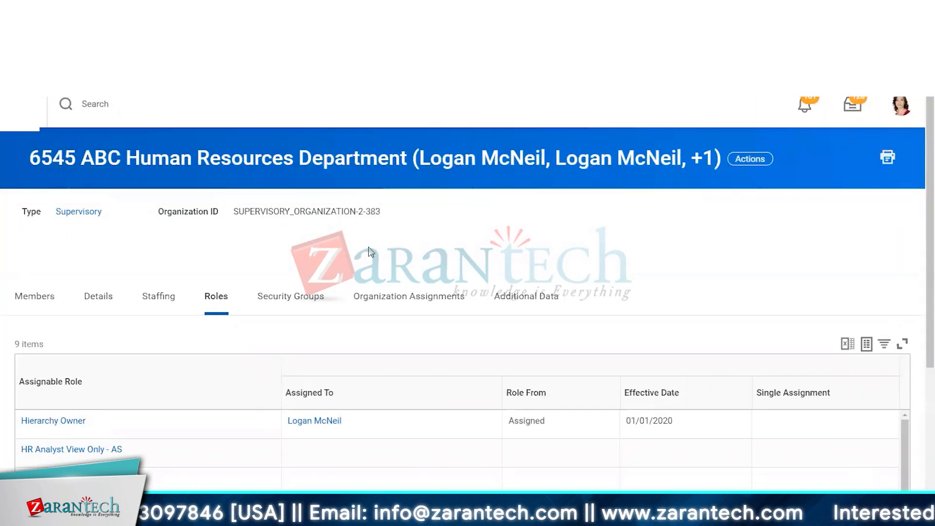
{"action": "left_click", "coordinate": [389, 298]}
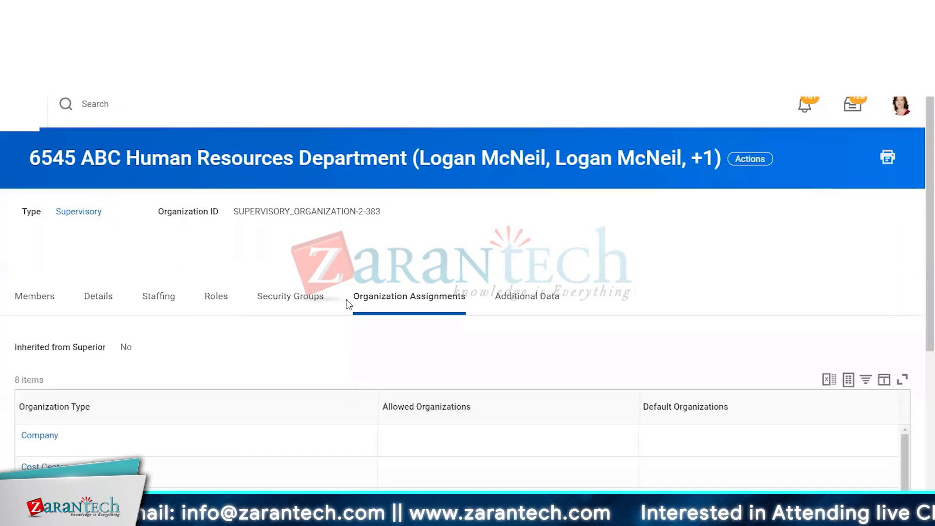
{"action": "scroll", "coordinate": [291, 275], "scroll_direction": "down", "scroll_amount": 3}
{"action": "scroll", "coordinate": [291, 275], "scroll_direction": "down", "scroll_amount": 2}
{"action": "scroll", "coordinate": [291, 275], "scroll_direction": "up", "scroll_amount": 5}
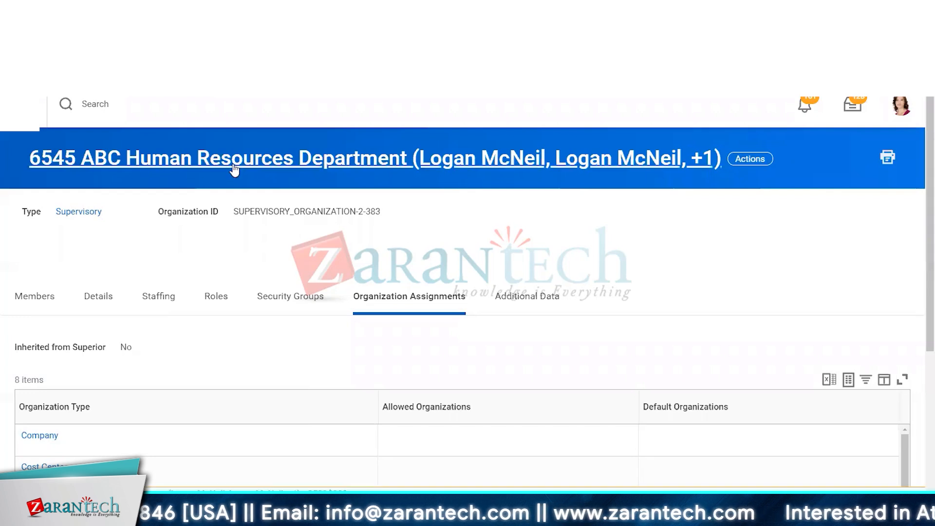
{"action": "scroll", "coordinate": [213, 214], "scroll_direction": "down", "scroll_amount": 3}
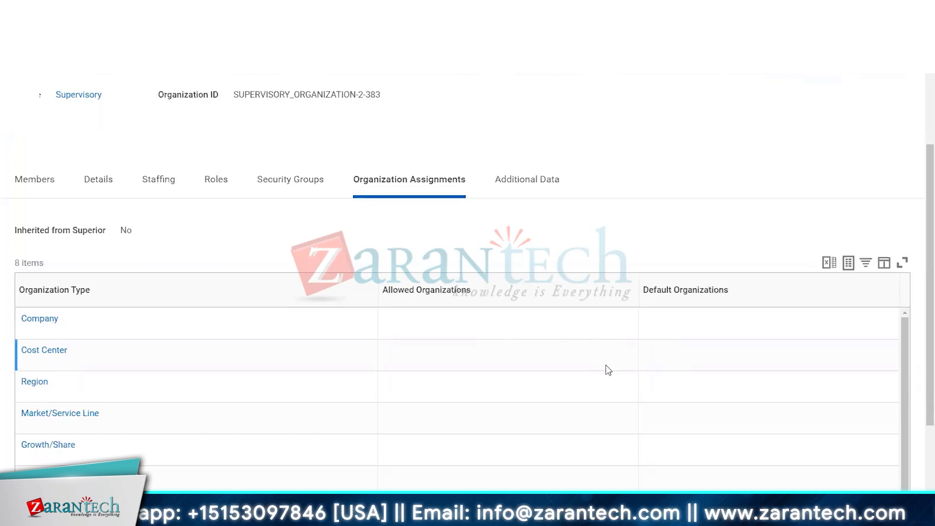
{"action": "scroll", "coordinate": [545, 276], "scroll_direction": "up", "scroll_amount": 3}
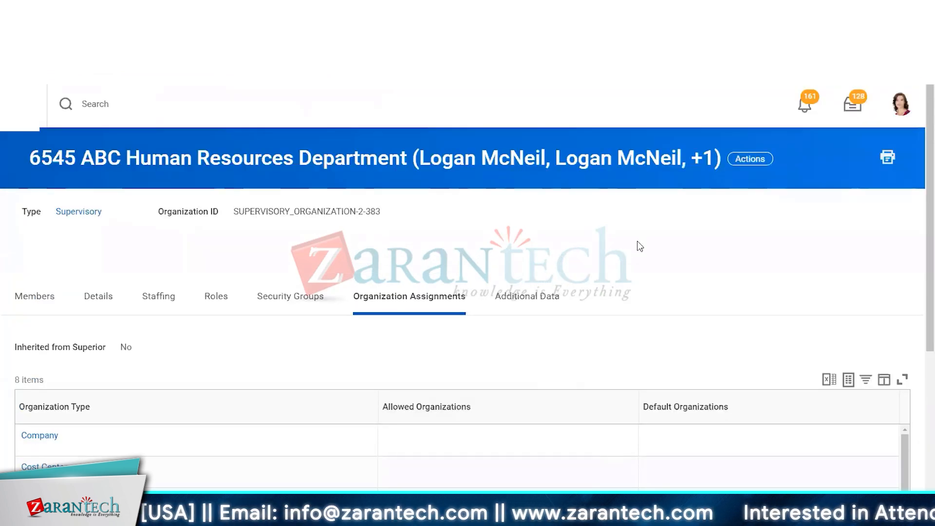
Open Edit Supervisory Organization and set the Company default organization to Global Modern Services, Inc. (USA)
{"action": "left_click", "coordinate": [736, 159]}
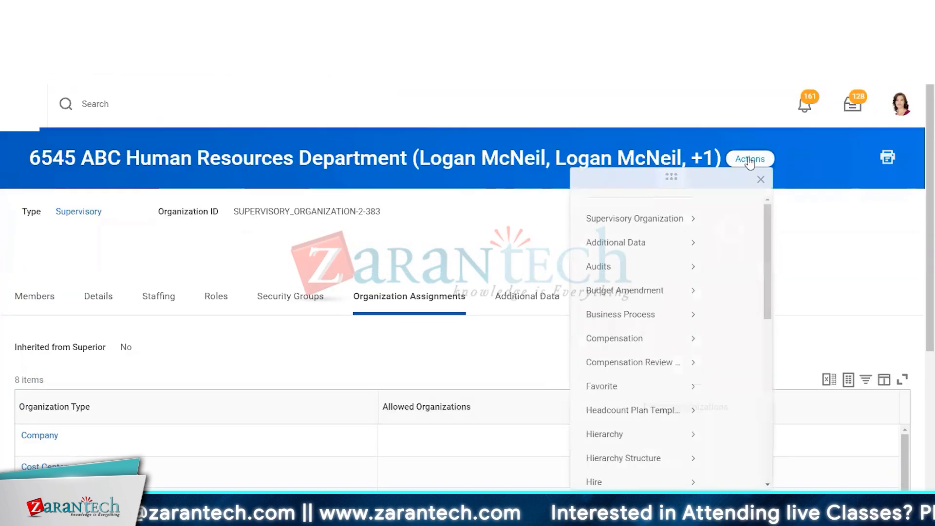
{"action": "mouse_move", "coordinate": [65, 275]}
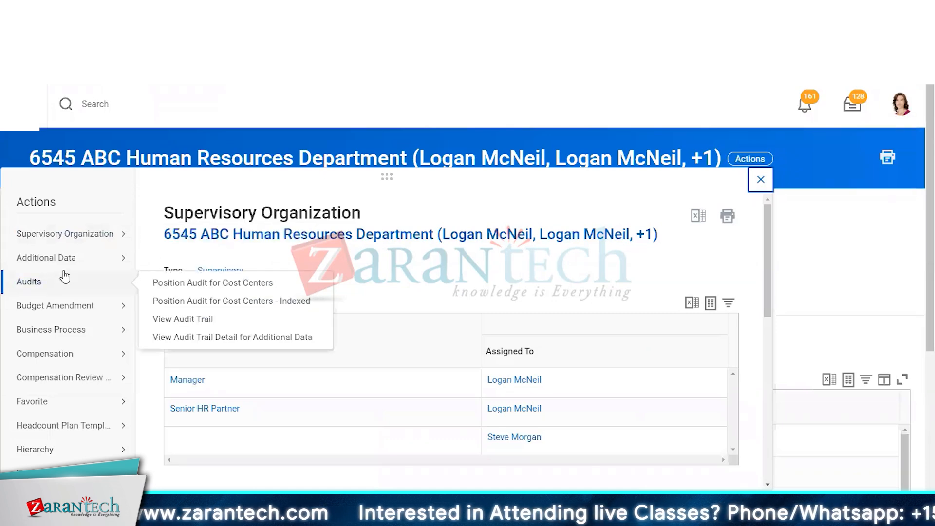
{"action": "scroll", "coordinate": [64, 276], "scroll_direction": "down", "scroll_amount": 5}
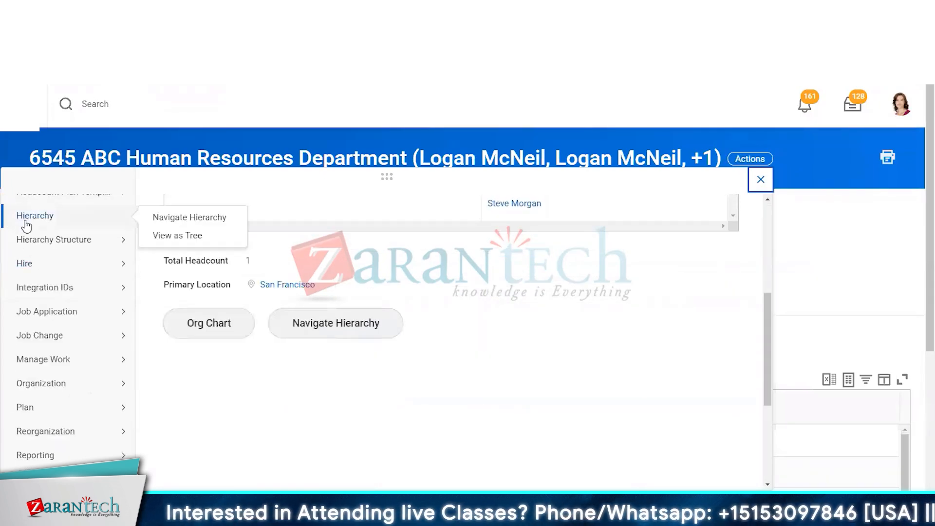
{"action": "scroll", "coordinate": [57, 282], "scroll_direction": "up", "scroll_amount": 5}
{"action": "mouse_move", "coordinate": [83, 234]}
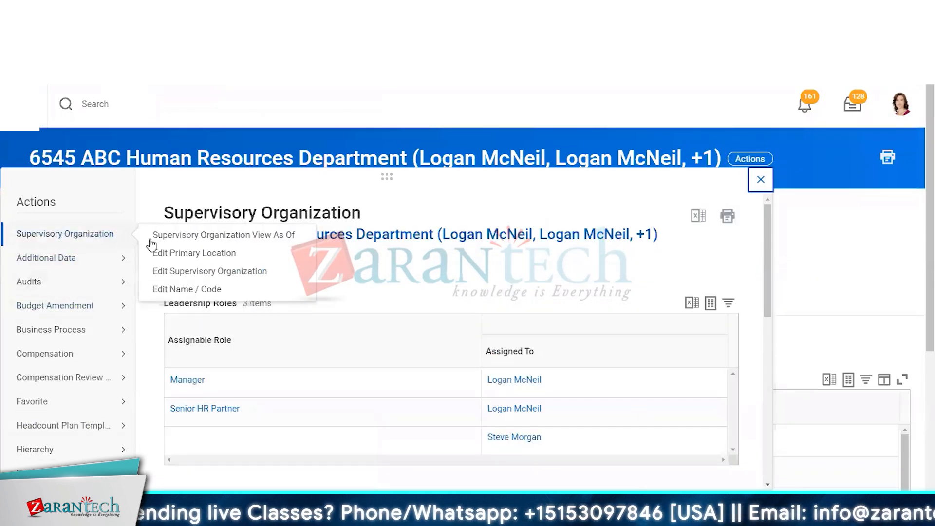
{"action": "left_click", "coordinate": [174, 270]}
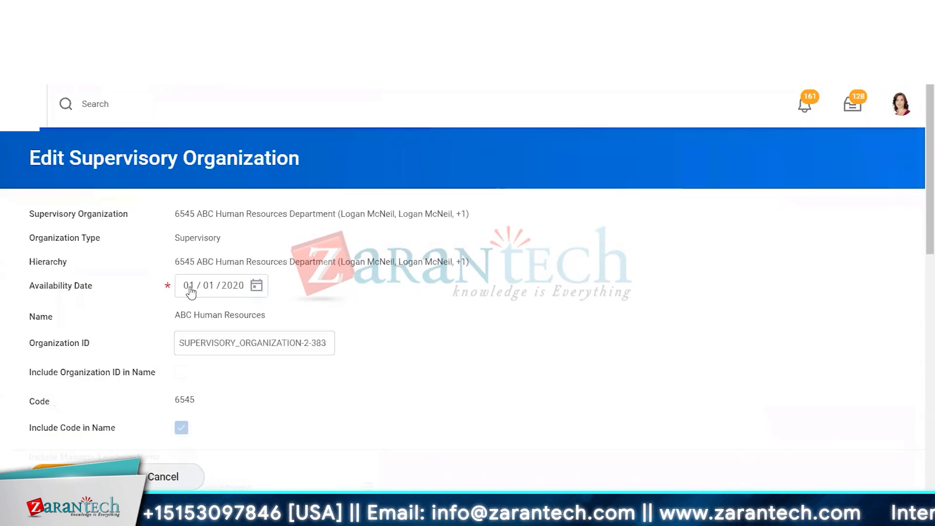
{"action": "scroll", "coordinate": [511, 322], "scroll_direction": "down", "scroll_amount": 5}
{"action": "scroll", "coordinate": [512, 323], "scroll_direction": "down", "scroll_amount": 7}
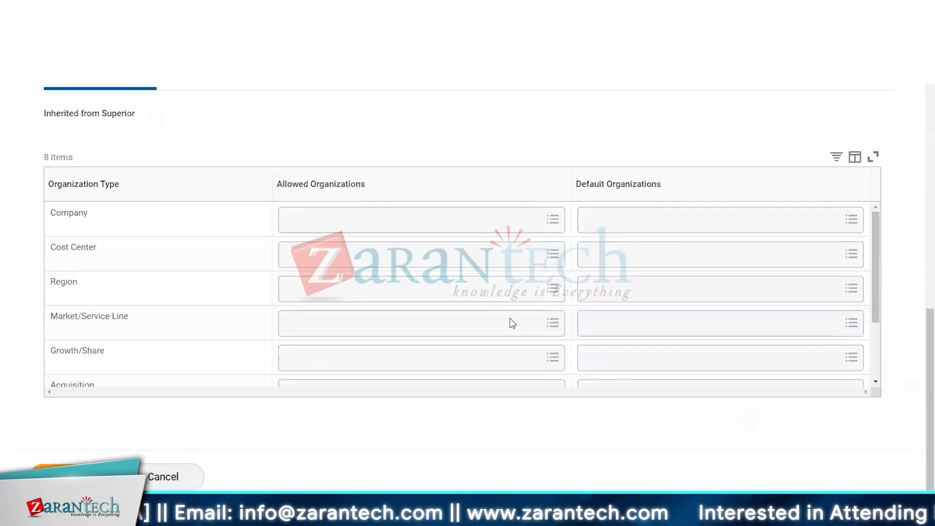
{"action": "left_click", "coordinate": [604, 228]}
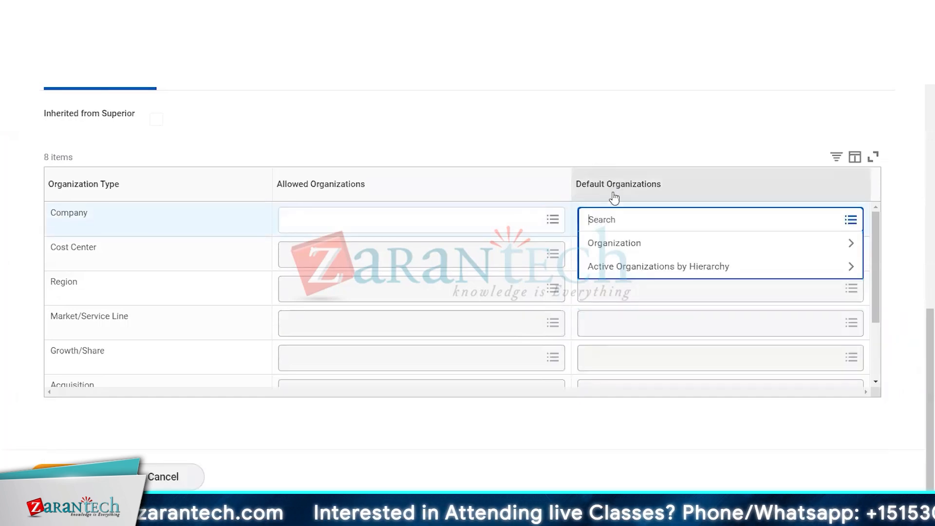
{"action": "left_click", "coordinate": [635, 244]}
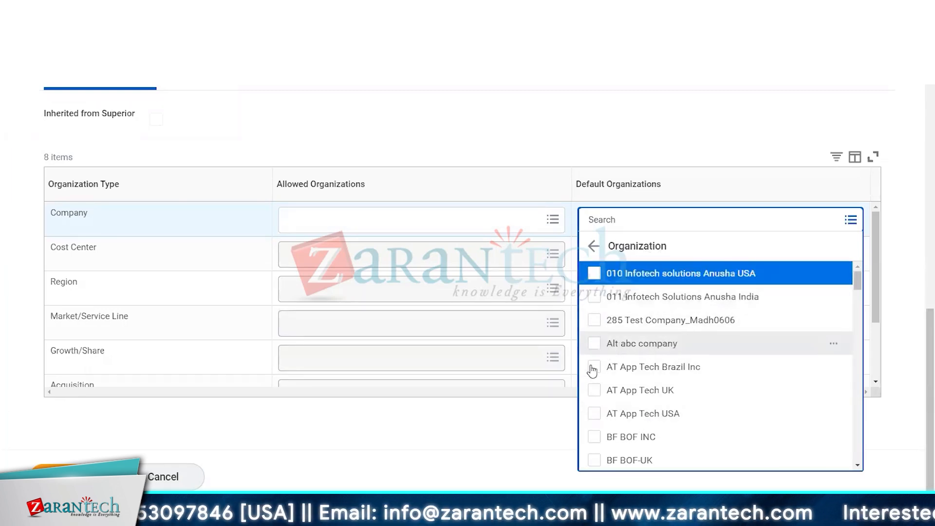
{"action": "scroll", "coordinate": [600, 382], "scroll_direction": "down", "scroll_amount": 5}
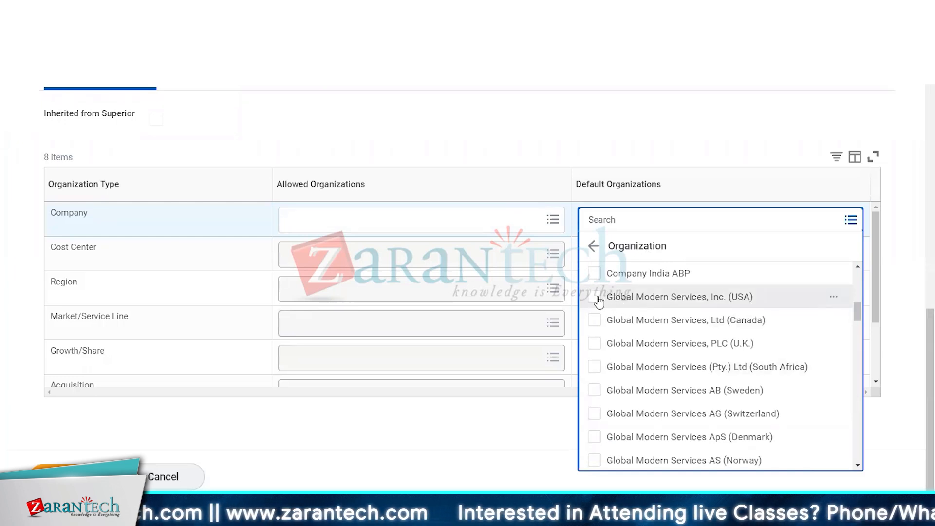
{"action": "left_click", "coordinate": [594, 297]}
{"action": "left_click", "coordinate": [544, 126]}
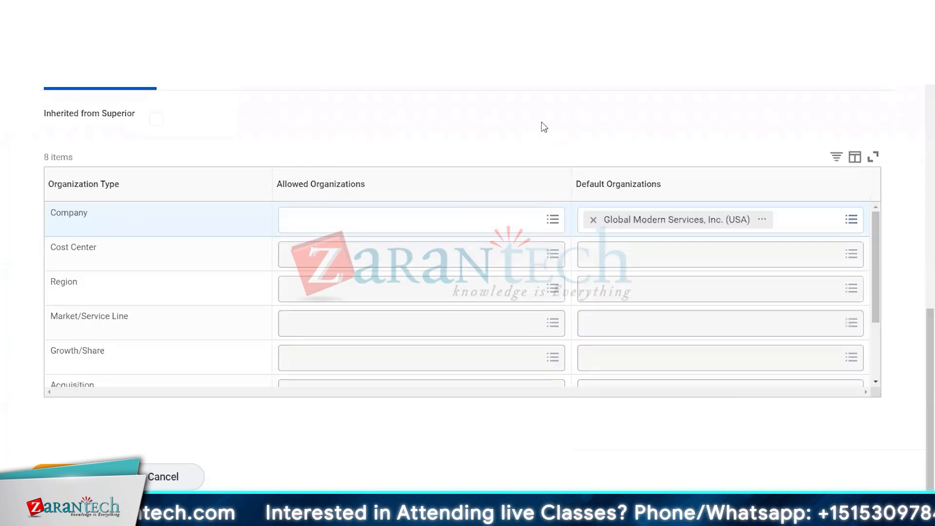
Search the Cost Center default organizations for "human" and cancel the task
{"action": "left_click", "coordinate": [635, 262]}
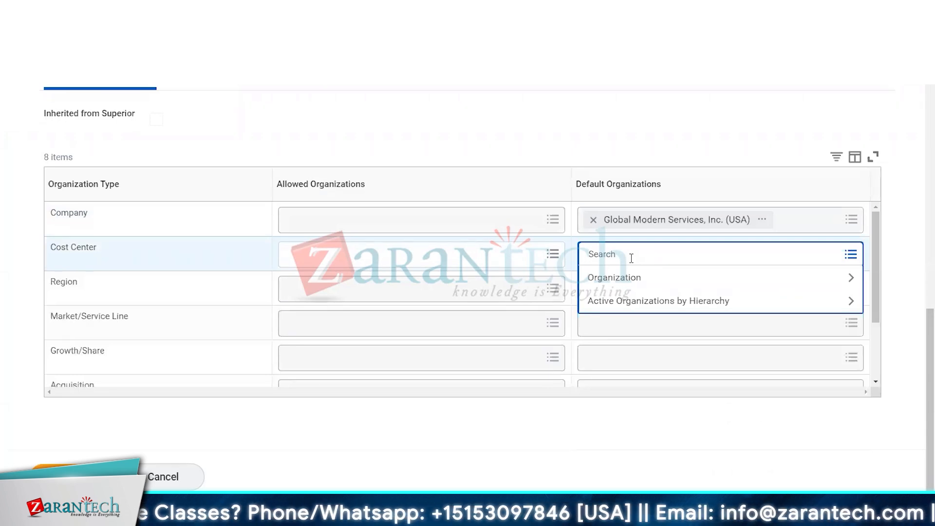
{"action": "type", "text": "huma"}
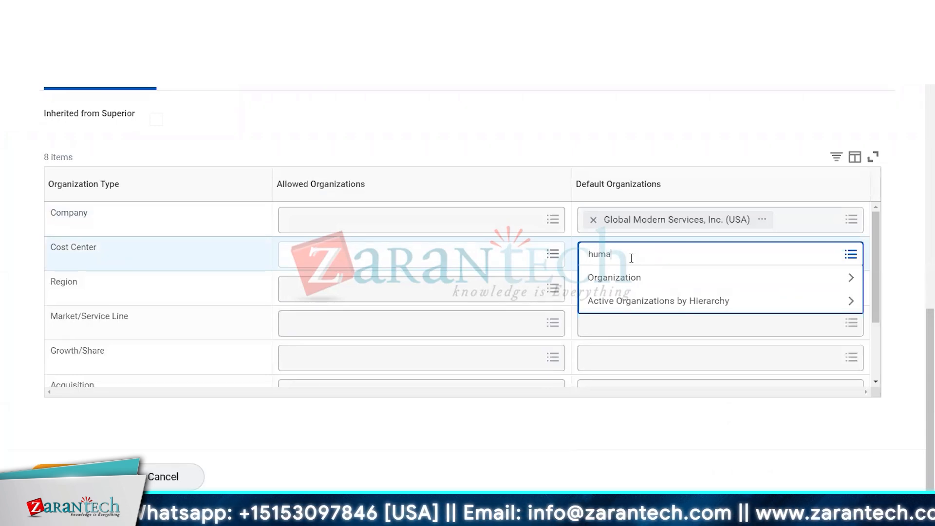
{"action": "type", "text": "n"}
{"action": "key", "text": "Return"}
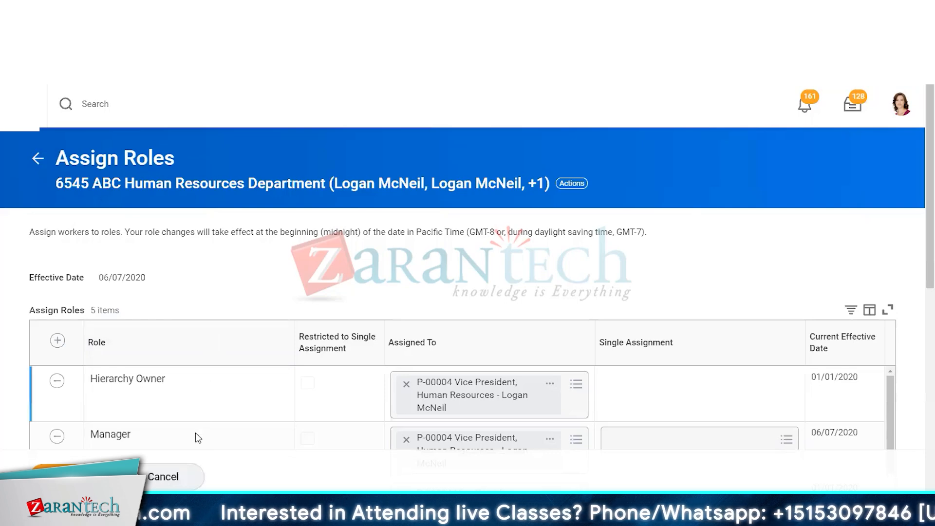
{"action": "left_click", "coordinate": [201, 469]}
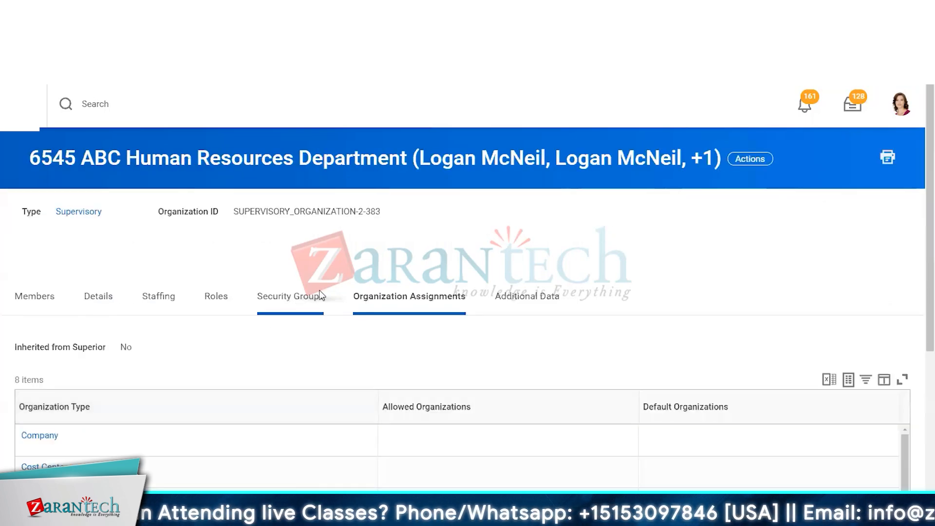
Start Edit Supervisory Organization again from the organization's actions
{"action": "left_click", "coordinate": [749, 158]}
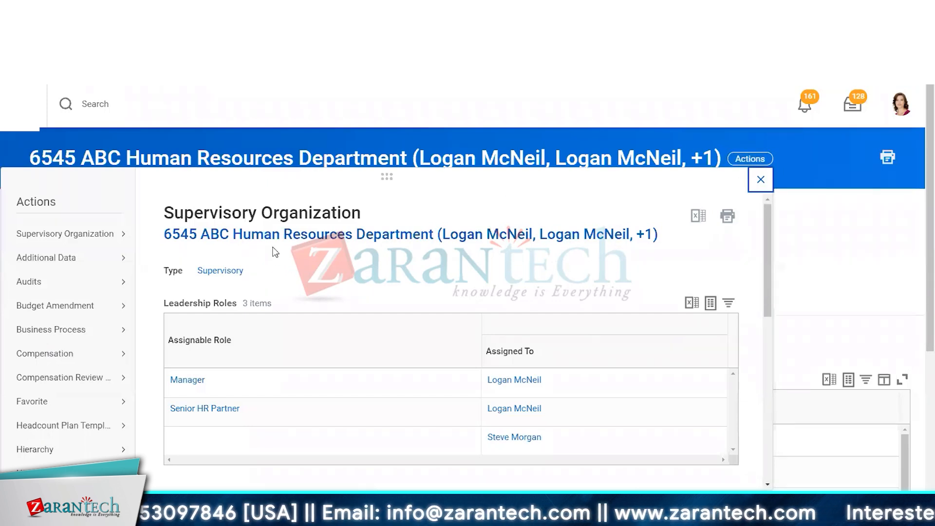
{"action": "left_click", "coordinate": [814, 229]}
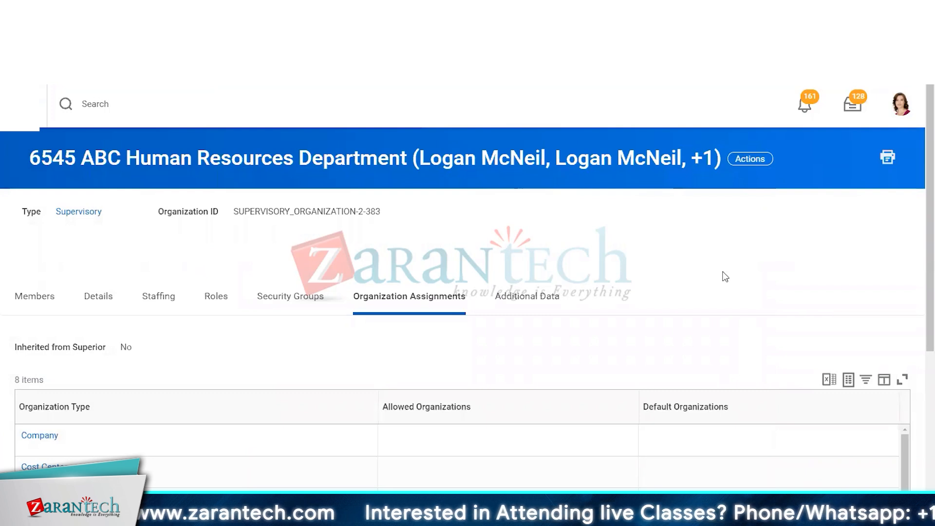
{"action": "left_click", "coordinate": [748, 165]}
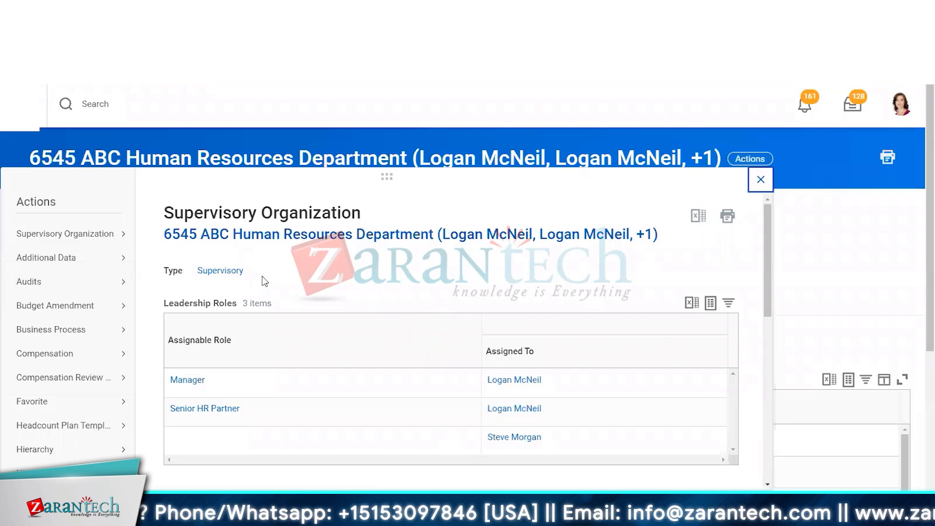
{"action": "mouse_move", "coordinate": [72, 234]}
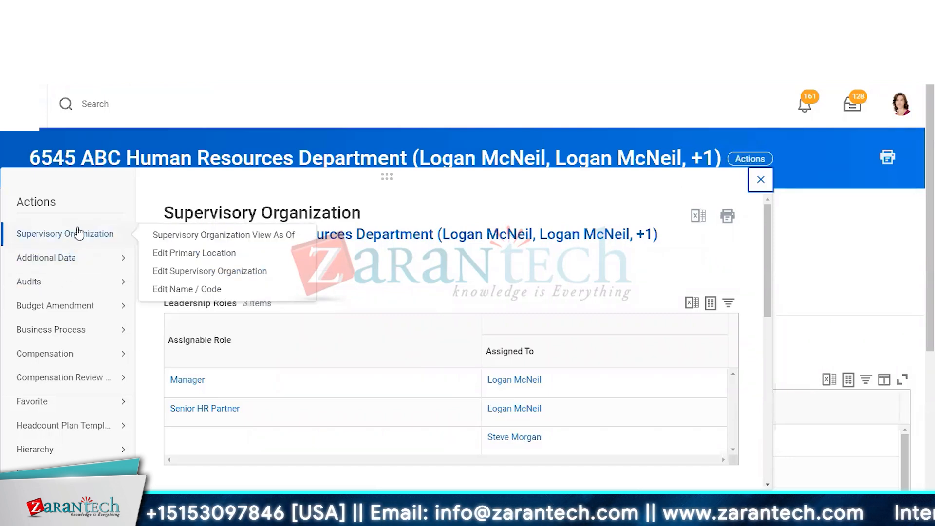
{"action": "left_click", "coordinate": [200, 272]}
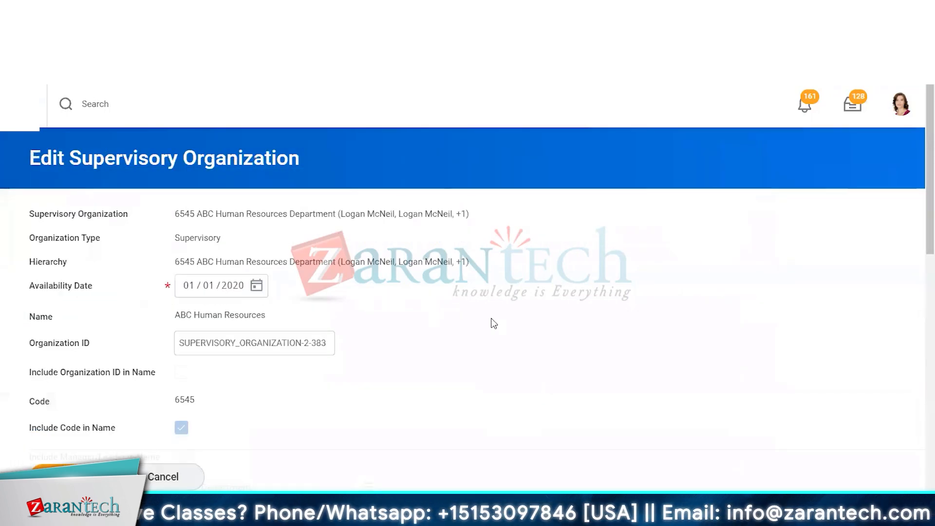
{"action": "scroll", "coordinate": [494, 323], "scroll_direction": "down", "scroll_amount": 7}
{"action": "scroll", "coordinate": [485, 317], "scroll_direction": "down", "scroll_amount": 3}
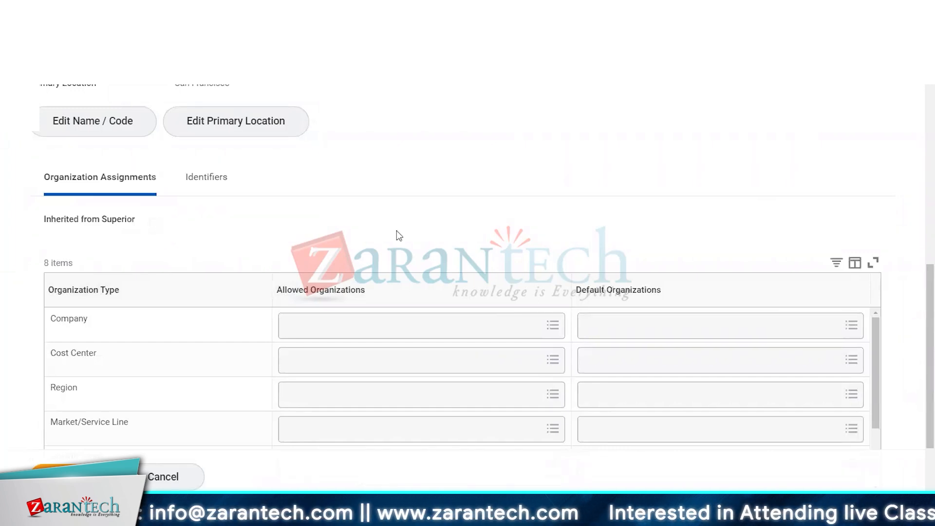
Search the Company default organizations for "global" and scroll through the matching results, then clear the search
{"action": "left_click", "coordinate": [603, 327]}
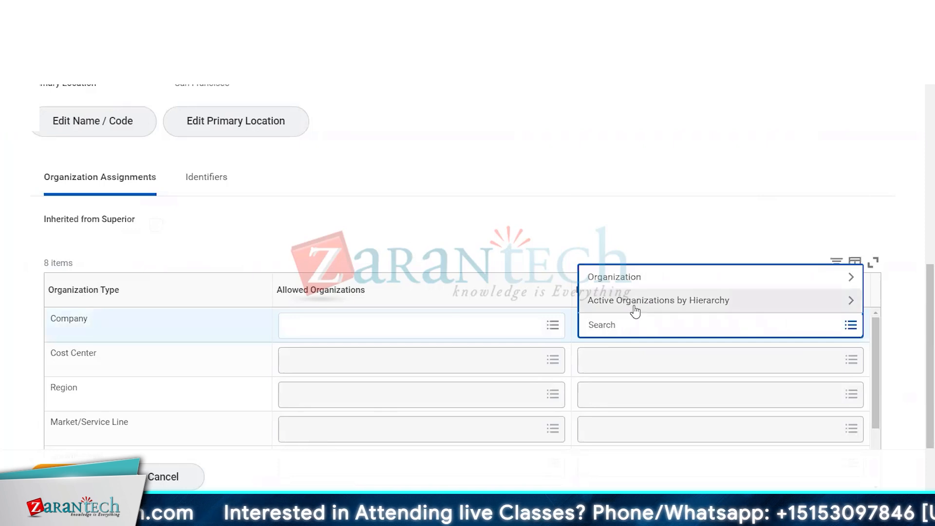
{"action": "type", "text": "glo"}
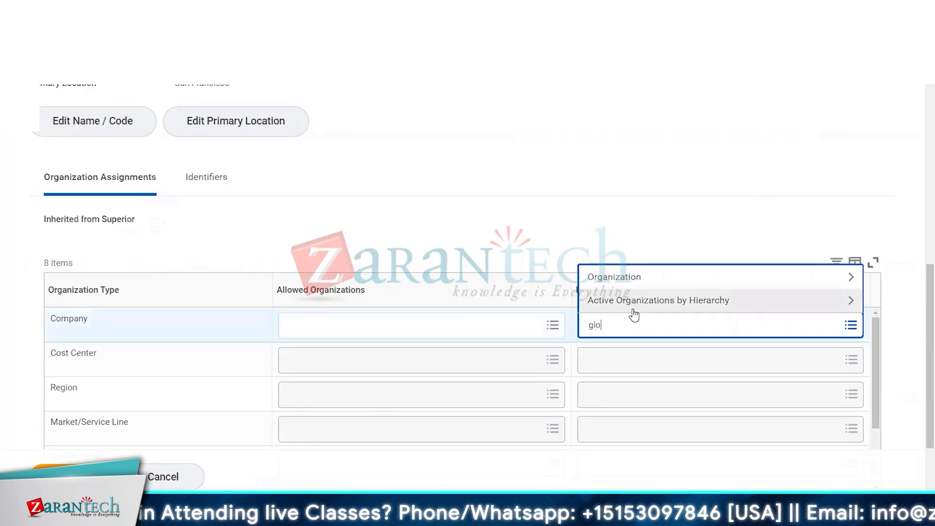
{"action": "type", "text": "bal"}
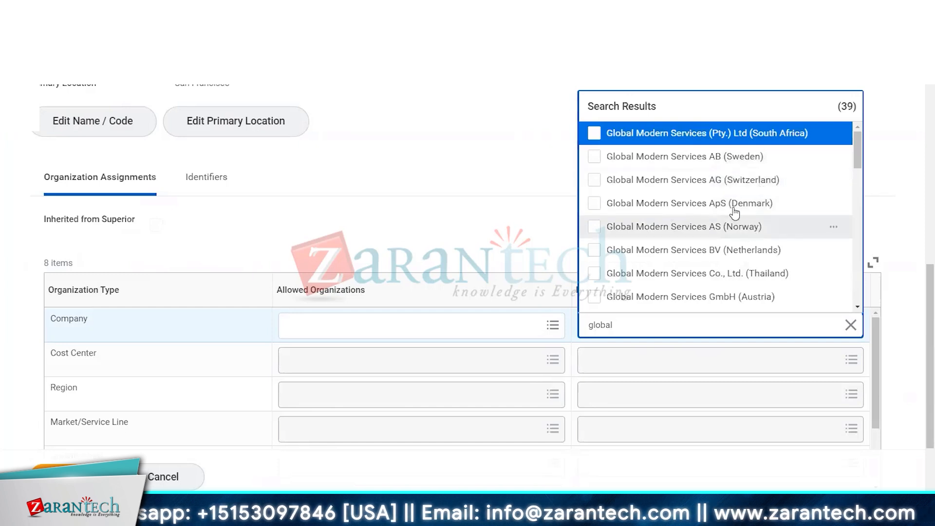
{"action": "scroll", "coordinate": [724, 217], "scroll_direction": "down", "scroll_amount": 3}
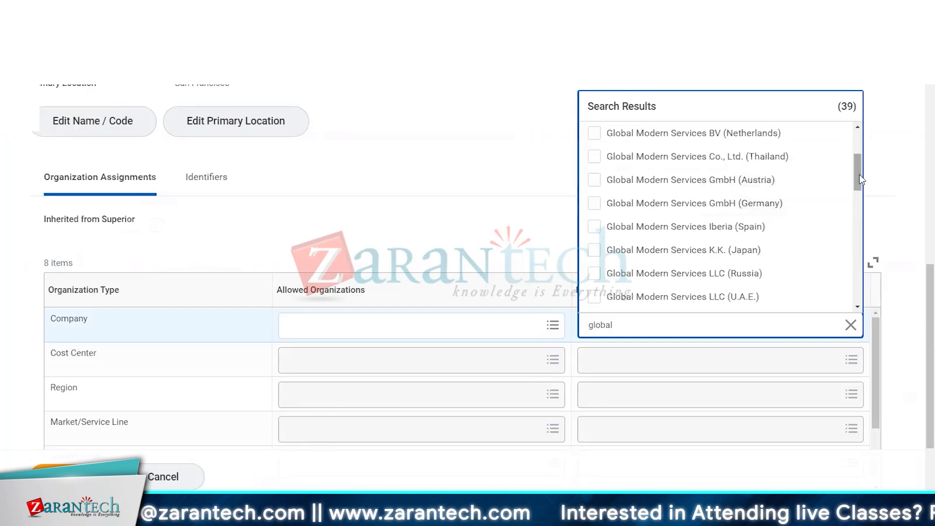
{"action": "left_click_drag", "start_coordinate": [860, 175], "coordinate": [851, 224]}
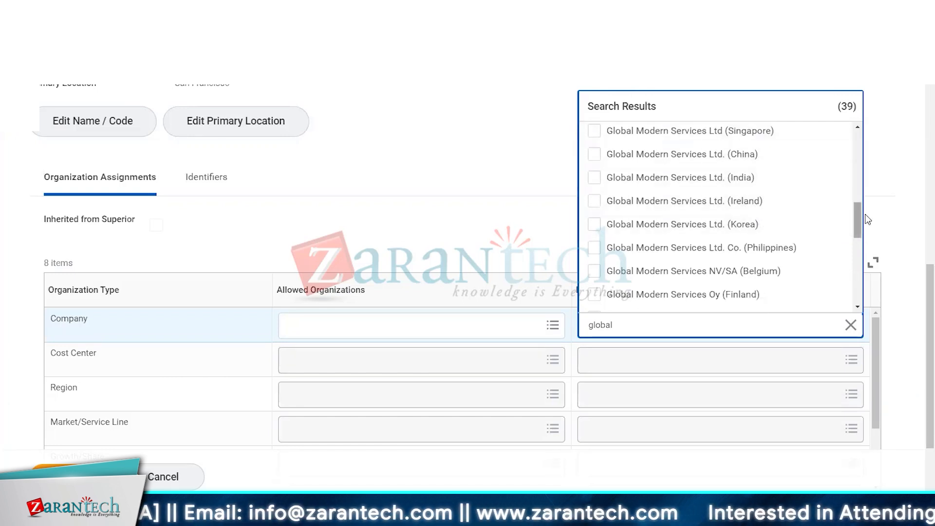
{"action": "left_click_drag", "start_coordinate": [855, 212], "coordinate": [867, 287]}
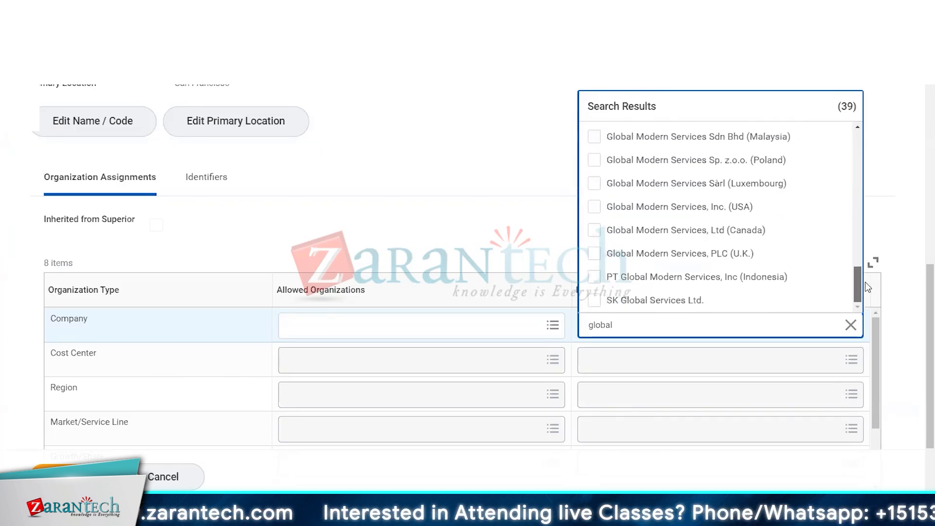
{"action": "scroll", "coordinate": [843, 194], "scroll_direction": "up", "scroll_amount": 8}
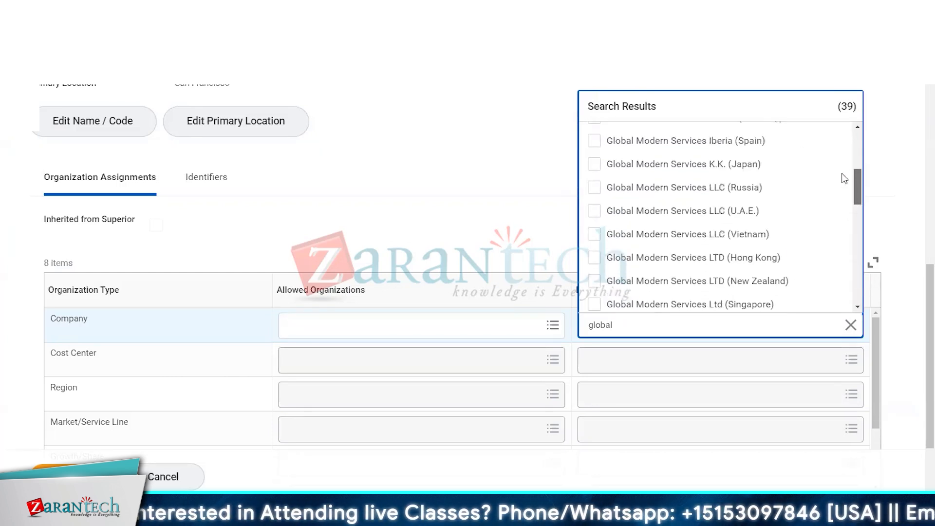
{"action": "scroll", "coordinate": [842, 141], "scroll_direction": "up", "scroll_amount": 3}
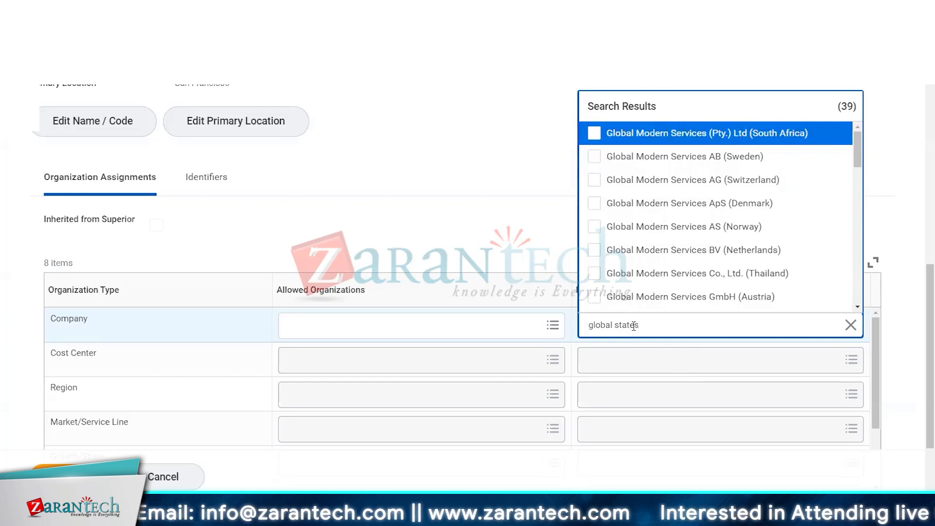
{"action": "key", "text": "Return"}
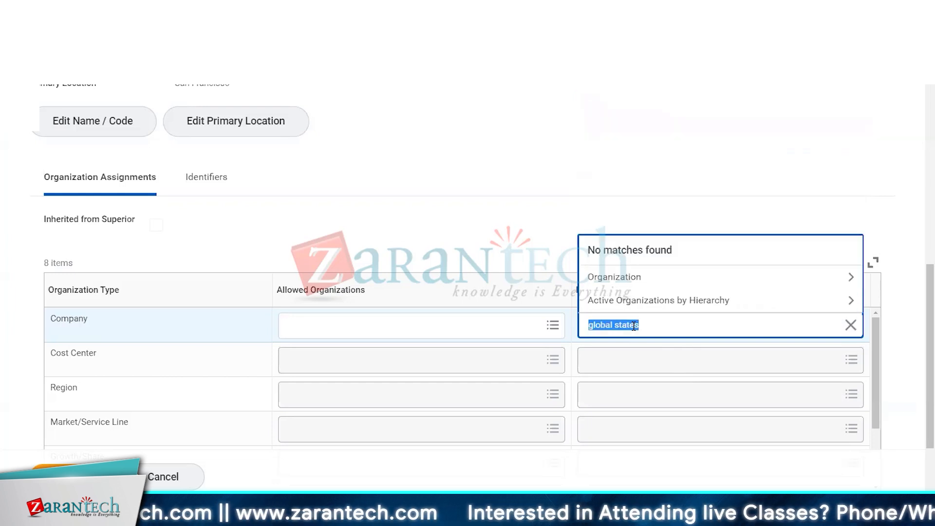
{"action": "key", "text": "BackSpace"}
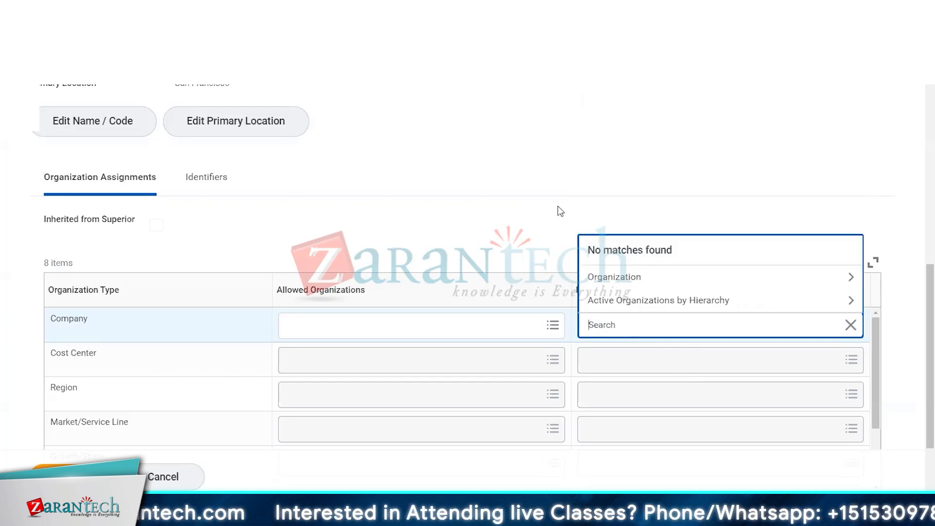
Set the Company default organization to Global Modern Services, Inc. (USA) by browsing the Organization list
{"action": "left_click", "coordinate": [640, 276]}
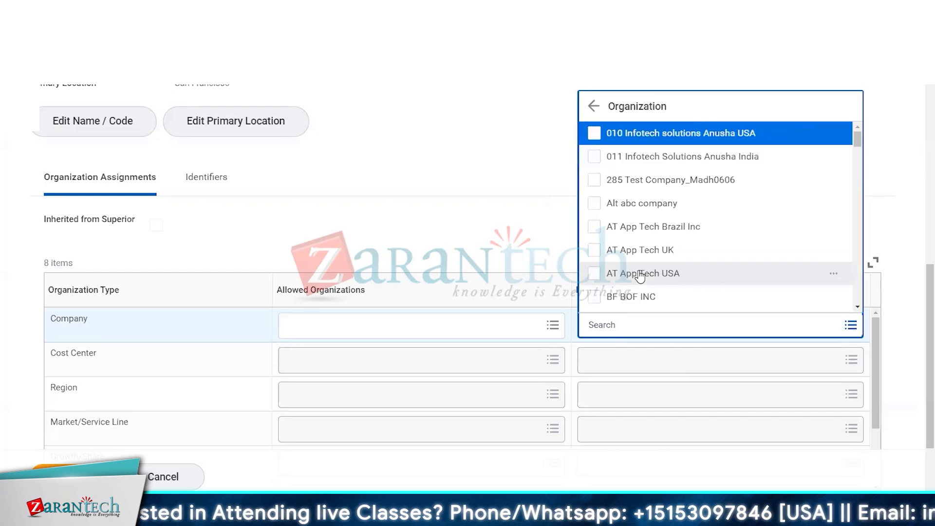
{"action": "scroll", "coordinate": [684, 214], "scroll_direction": "down", "scroll_amount": 5}
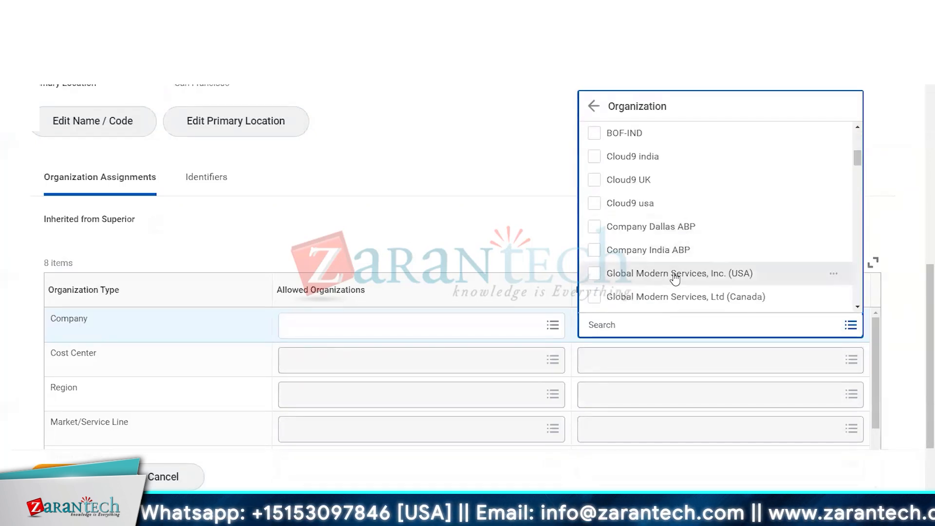
{"action": "left_click", "coordinate": [674, 276]}
{"action": "left_click", "coordinate": [518, 227]}
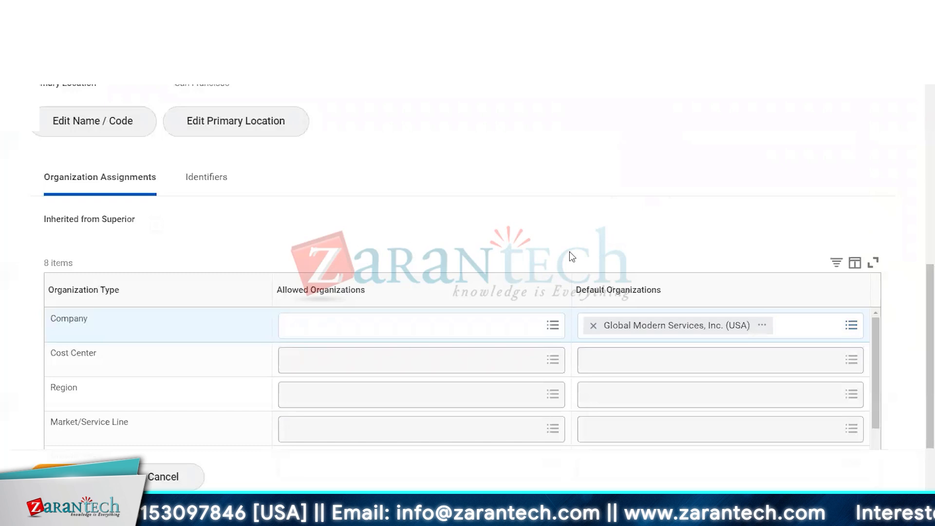
Search the Cost Center default organizations for "human" and pick AT Human Resource
{"action": "left_click", "coordinate": [628, 361]}
{"action": "type", "text": "h"}
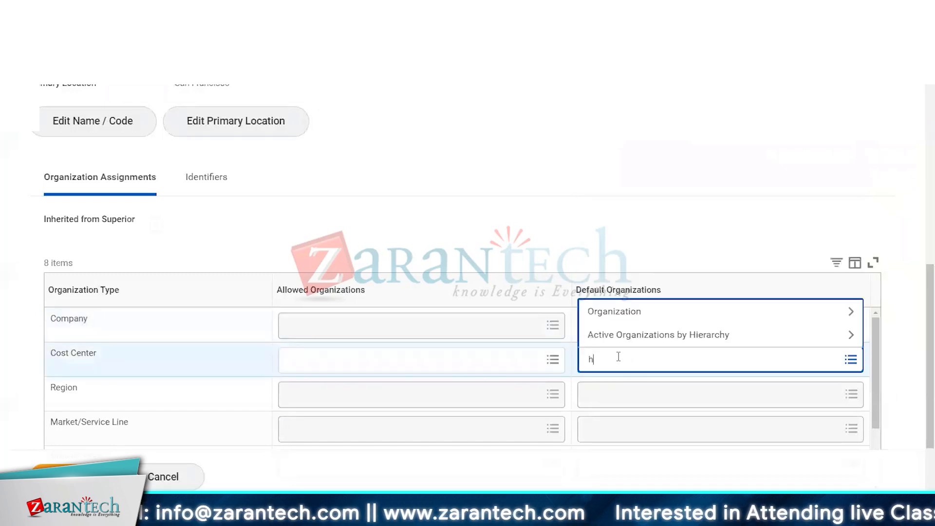
{"action": "type", "text": "uman"}
{"action": "key", "text": "Return"}
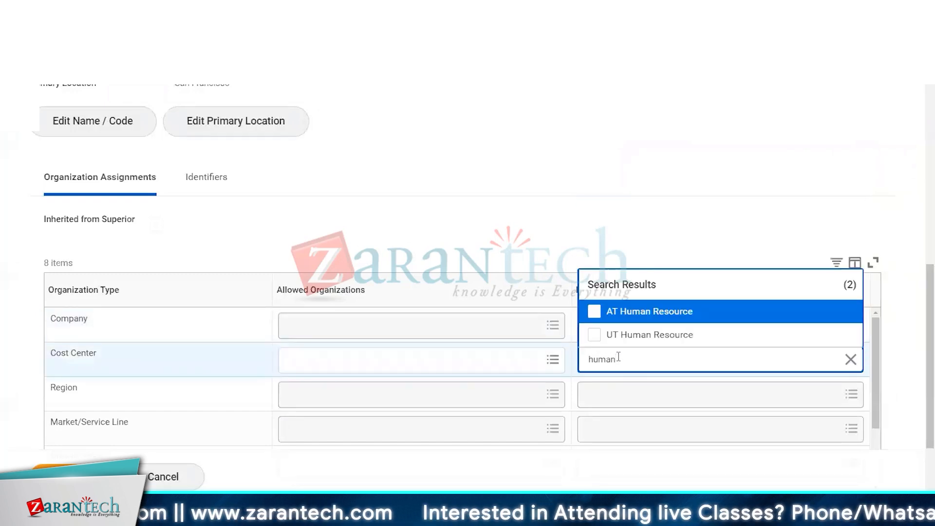
{"action": "left_click", "coordinate": [598, 315]}
{"action": "left_click", "coordinate": [535, 150]}
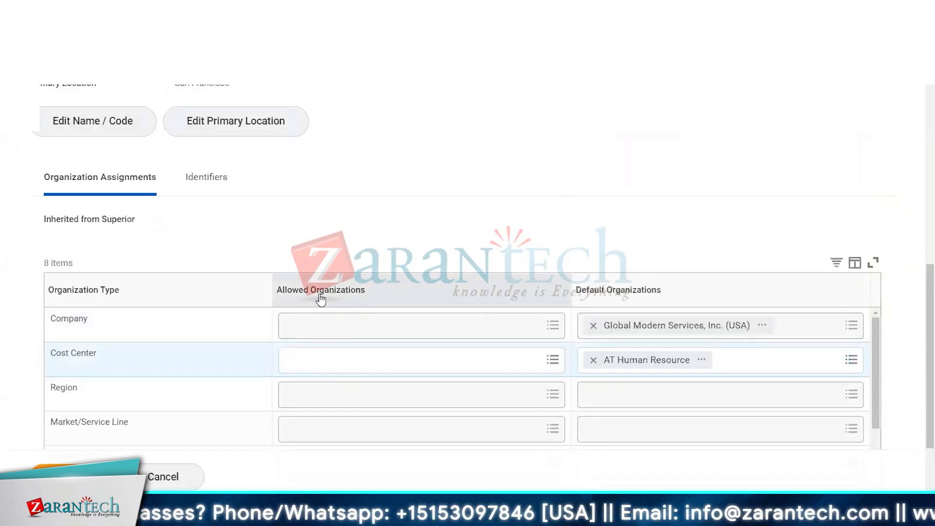
Search the Cost Center allowed organizations for "human", add HR Services, and open the error details
{"action": "left_click", "coordinate": [334, 355]}
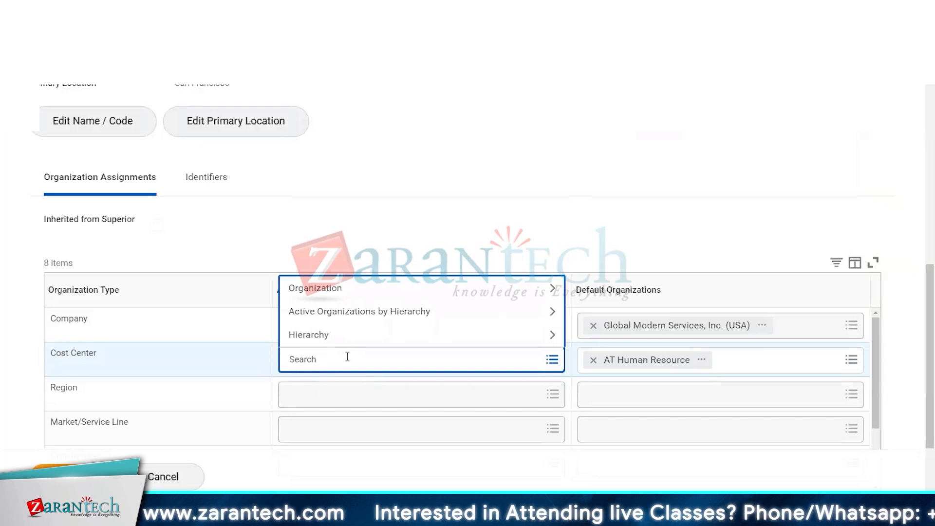
{"action": "type", "text": "human"}
{"action": "key", "text": "Return"}
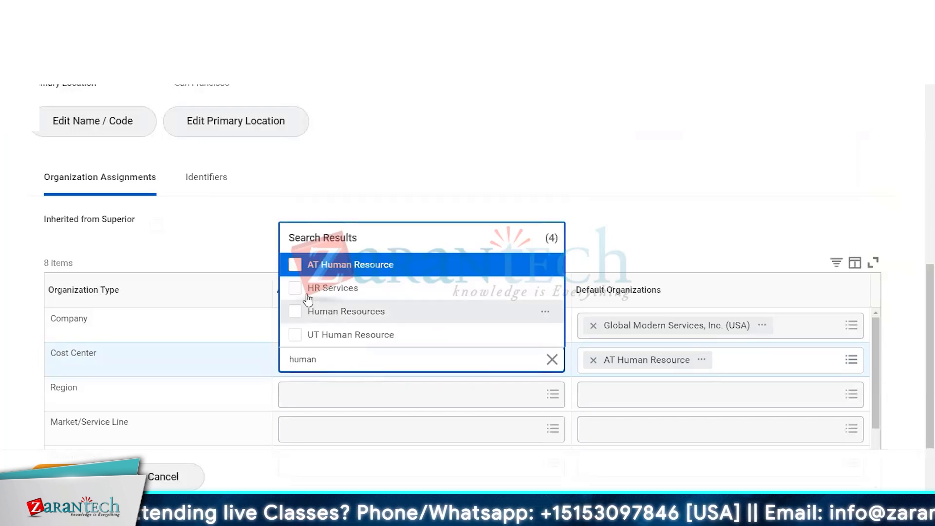
{"action": "left_click", "coordinate": [295, 288]}
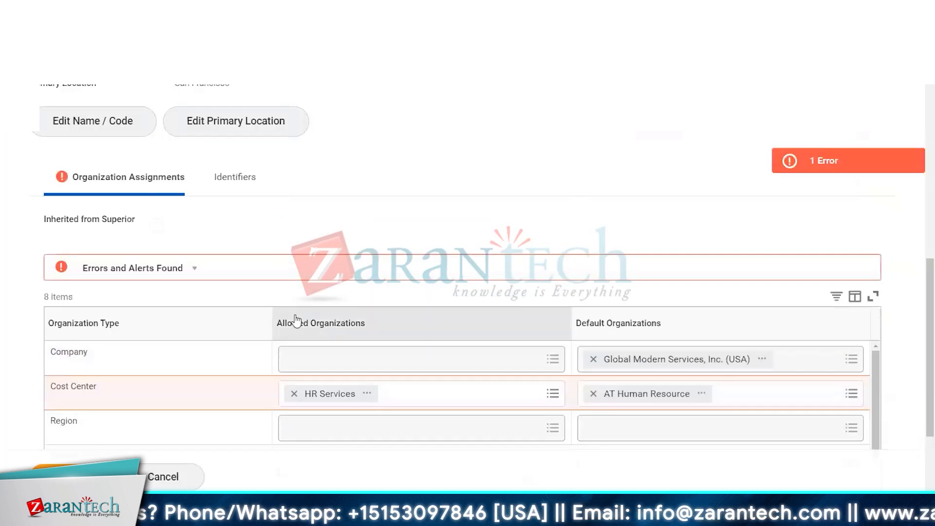
{"action": "left_click", "coordinate": [423, 388]}
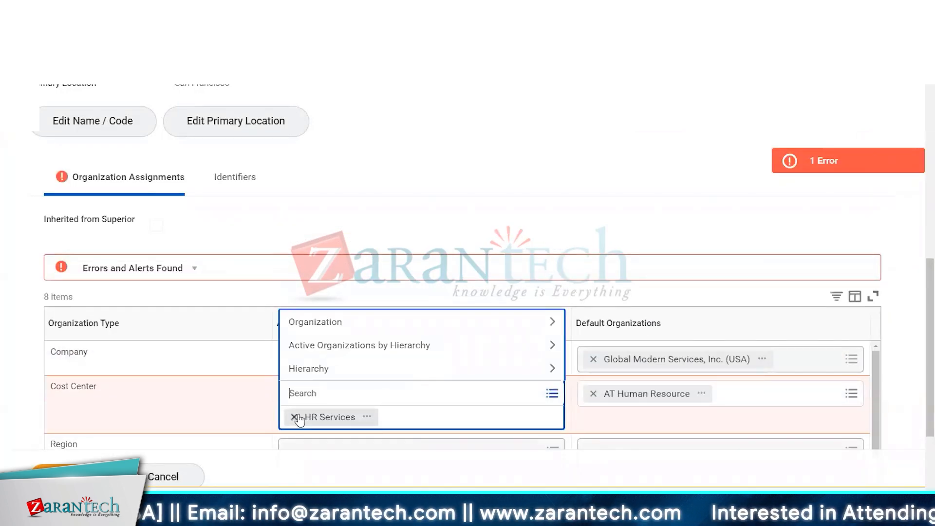
{"action": "left_click", "coordinate": [841, 153]}
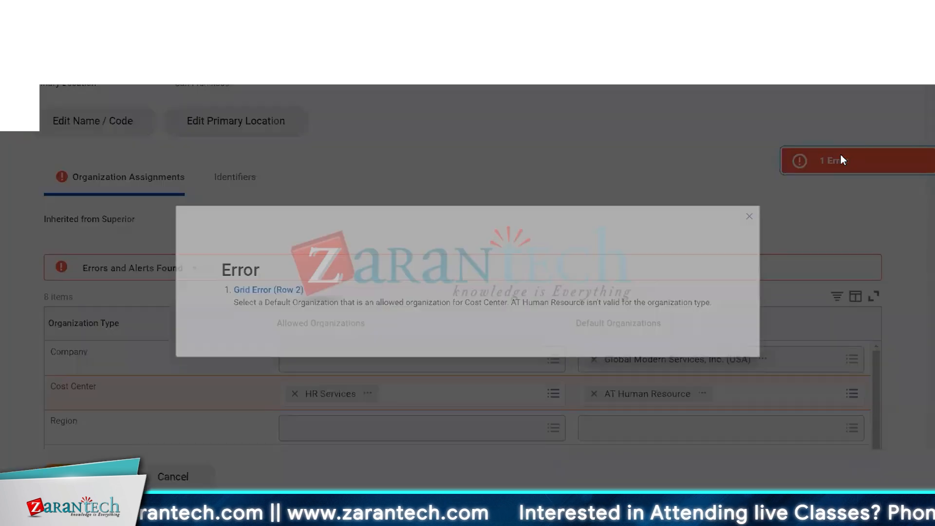
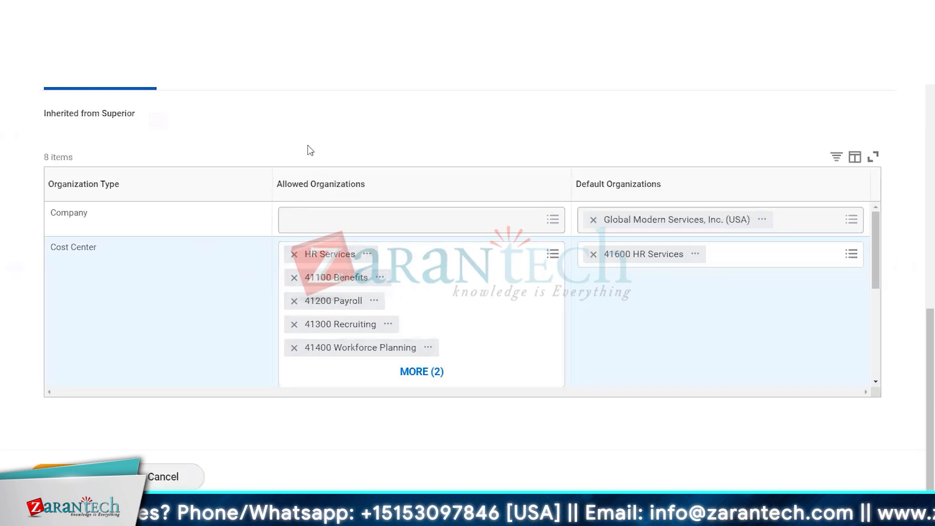
Expand the Cost Center allowed organizations list and remove every allowed cost center from it
{"action": "scroll", "coordinate": [302, 192], "scroll_direction": "up", "scroll_amount": 10}
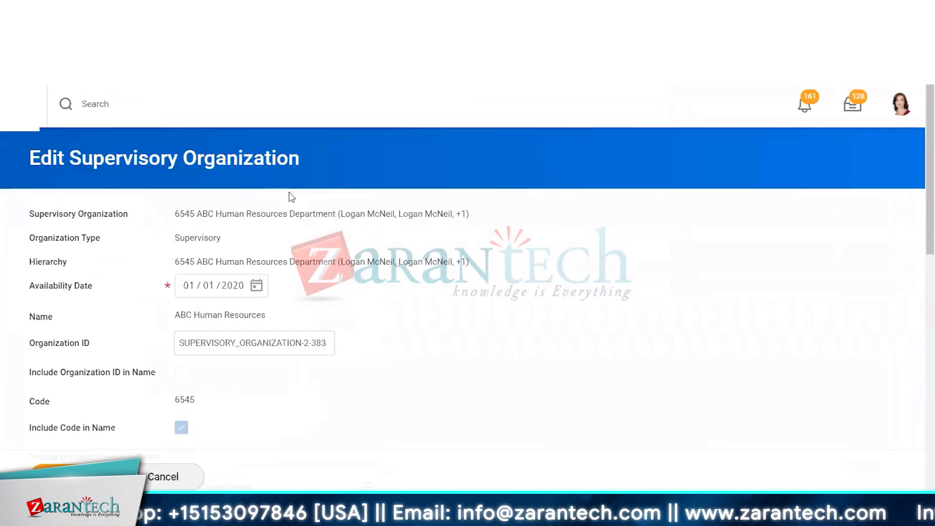
{"action": "scroll", "coordinate": [445, 319], "scroll_direction": "down", "scroll_amount": 7}
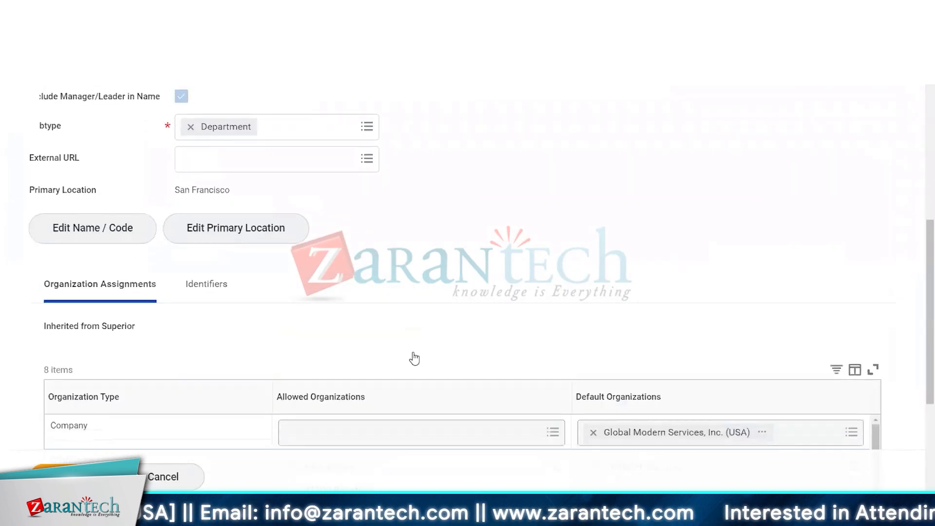
{"action": "scroll", "coordinate": [415, 359], "scroll_direction": "down", "scroll_amount": 4}
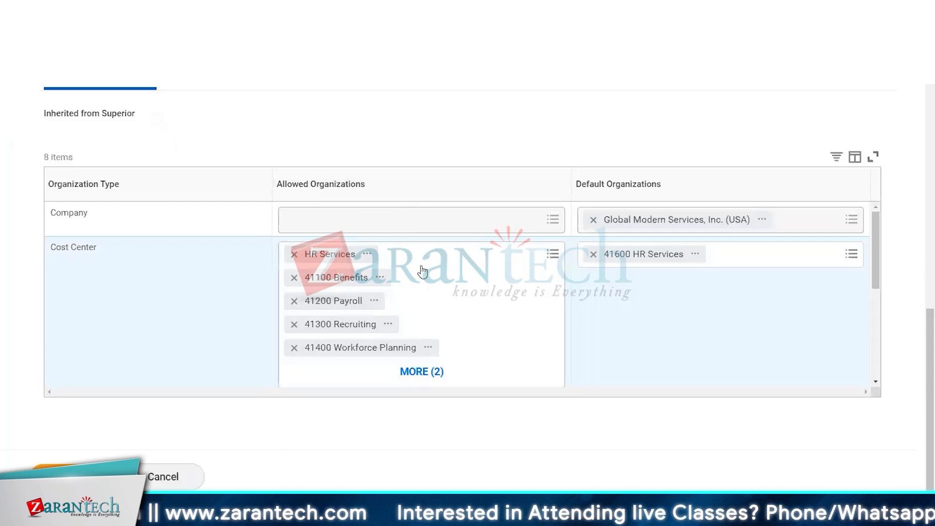
{"action": "left_click", "coordinate": [421, 371]}
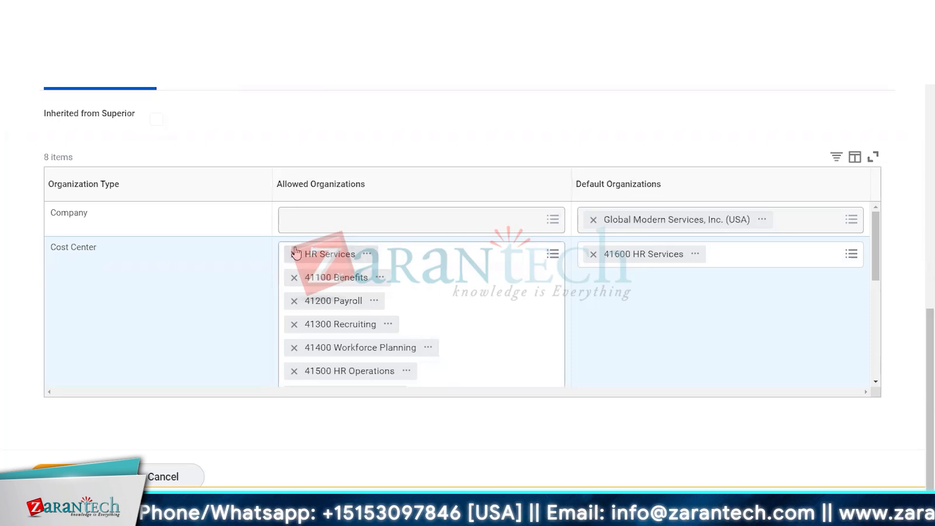
{"action": "scroll", "coordinate": [296, 260], "scroll_direction": "down", "scroll_amount": 2}
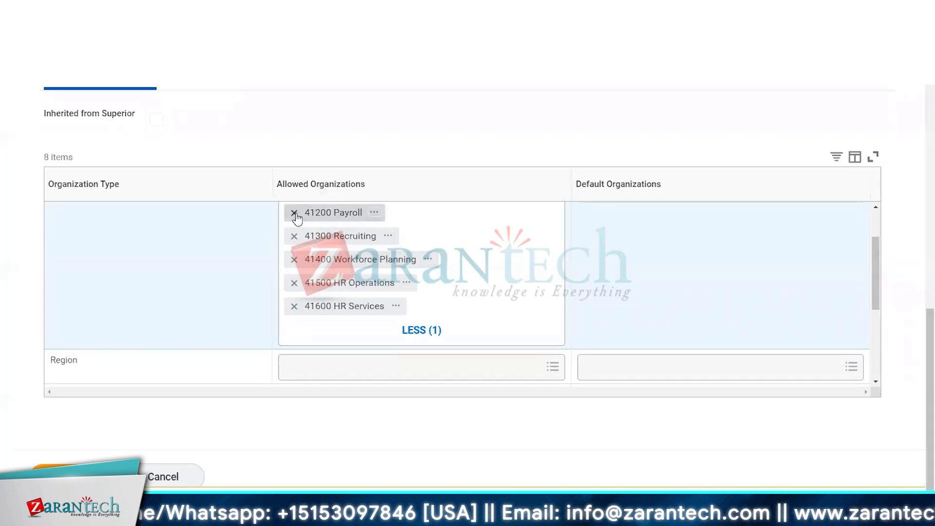
{"action": "left_click", "coordinate": [295, 215]}
{"action": "left_click", "coordinate": [295, 211]}
{"action": "left_click", "coordinate": [295, 211]}
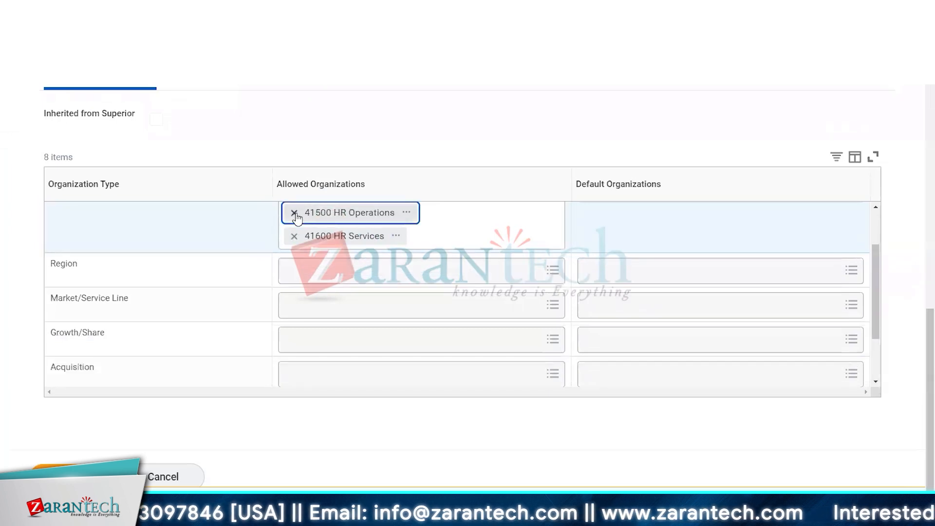
{"action": "left_click", "coordinate": [295, 213]}
{"action": "left_click", "coordinate": [295, 215]}
{"action": "scroll", "coordinate": [400, 348], "scroll_direction": "up", "scroll_amount": 5}
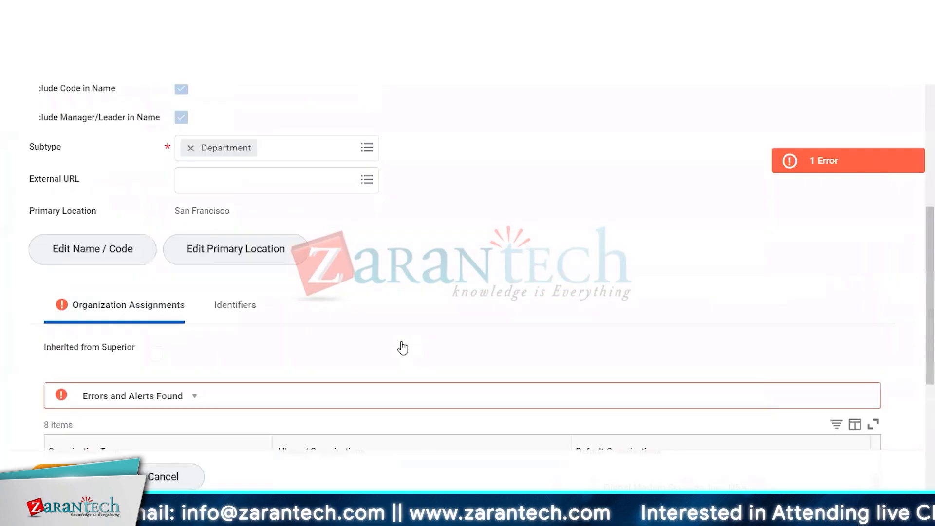
{"action": "scroll", "coordinate": [392, 352], "scroll_direction": "down", "scroll_amount": 3}
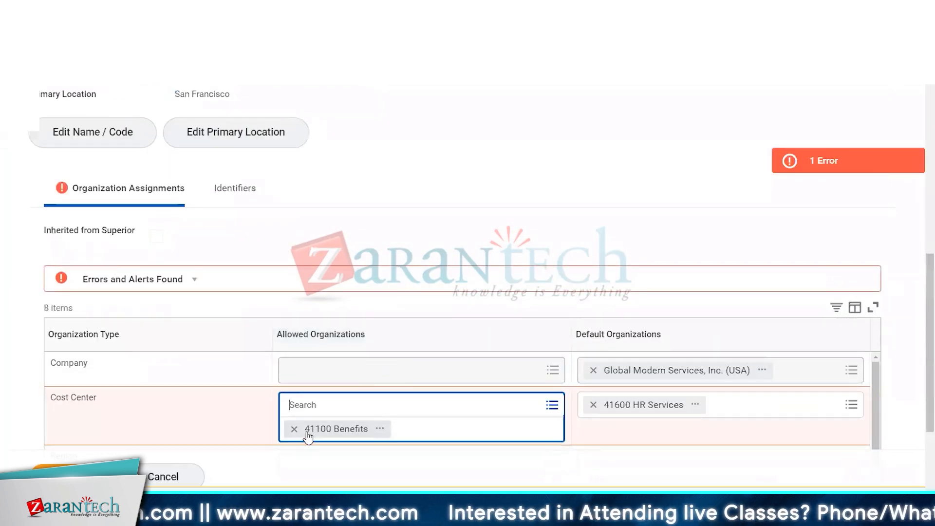
{"action": "left_click", "coordinate": [295, 429]}
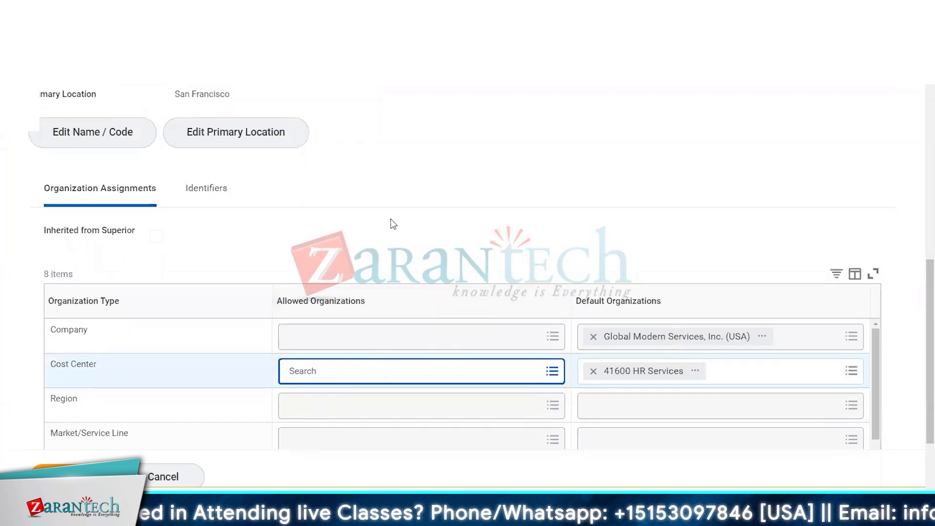
{"action": "scroll", "coordinate": [349, 177], "scroll_direction": "up", "scroll_amount": 3}
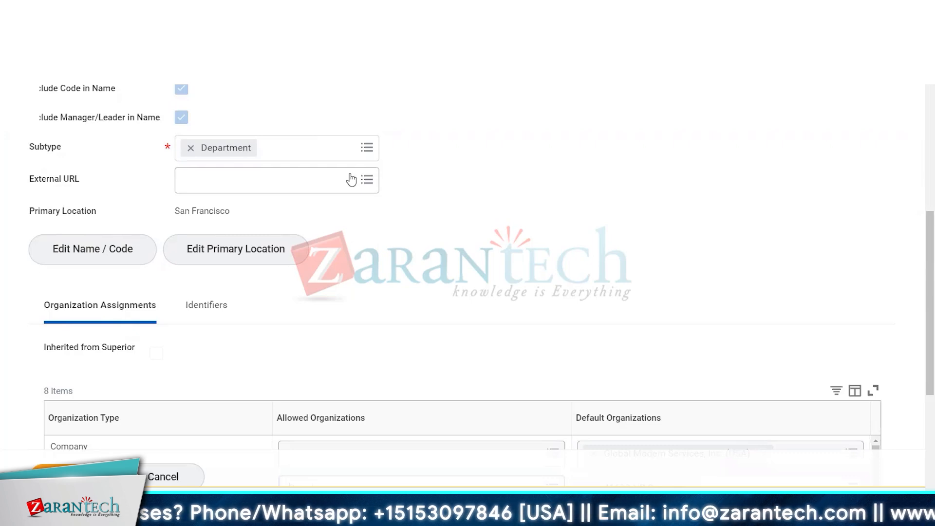
{"action": "scroll", "coordinate": [453, 335], "scroll_direction": "down", "scroll_amount": 3}
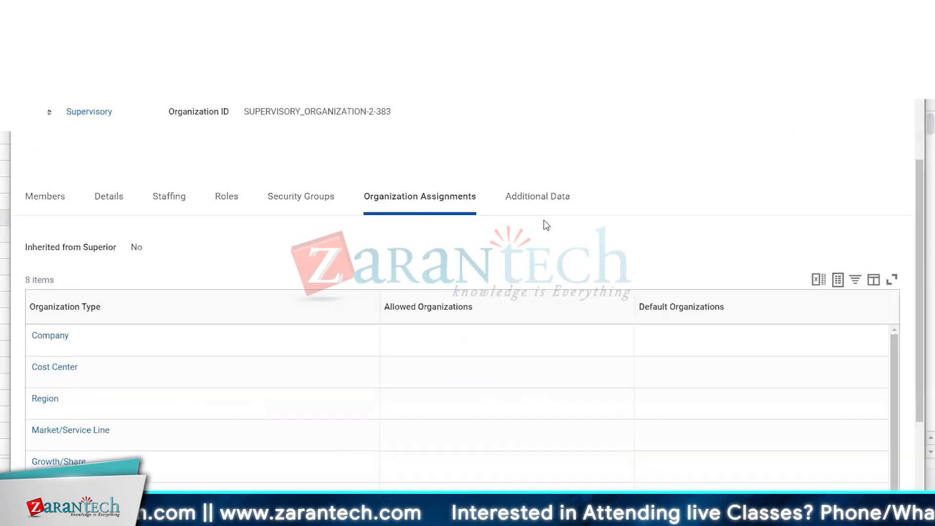
{"action": "scroll", "coordinate": [547, 224], "scroll_direction": "up", "scroll_amount": 3}
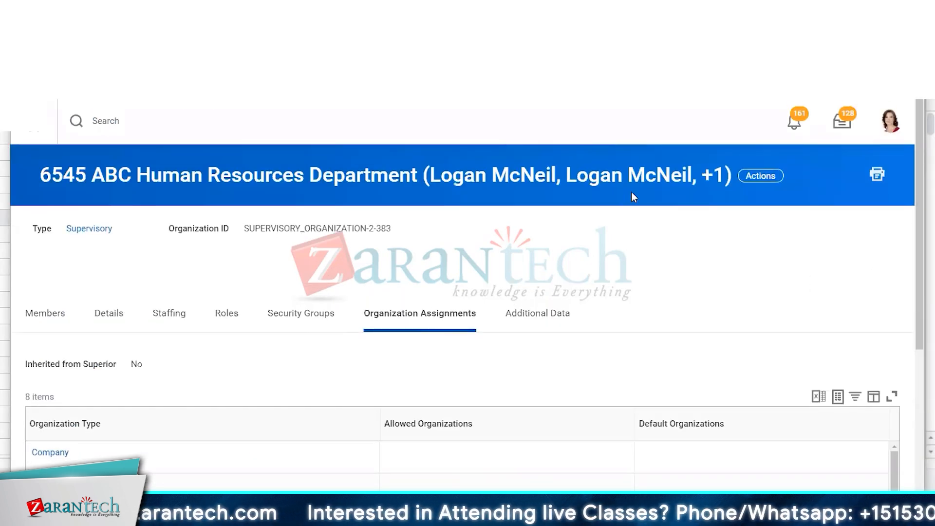
{"action": "left_click", "coordinate": [754, 166]}
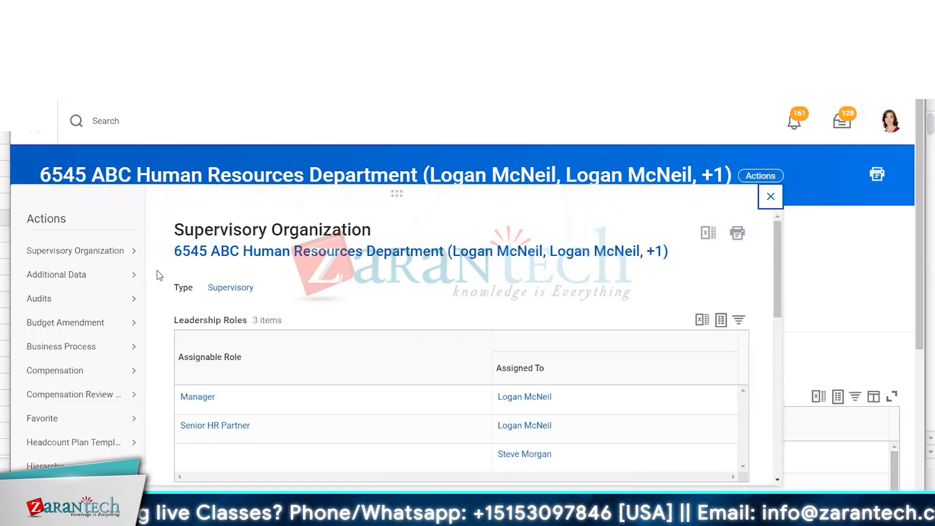
{"action": "scroll", "coordinate": [84, 277], "scroll_direction": "down", "scroll_amount": 5}
{"action": "mouse_move", "coordinate": [77, 306]}
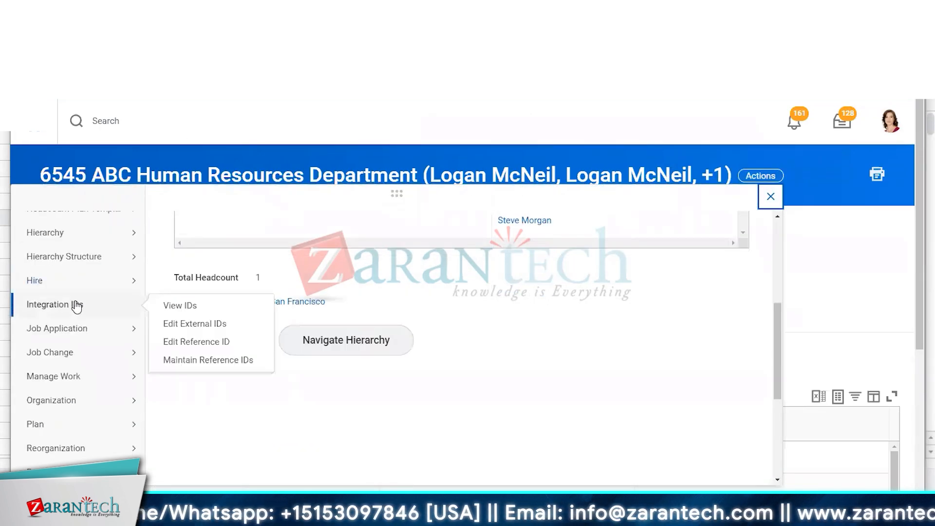
{"action": "mouse_move", "coordinate": [95, 405]}
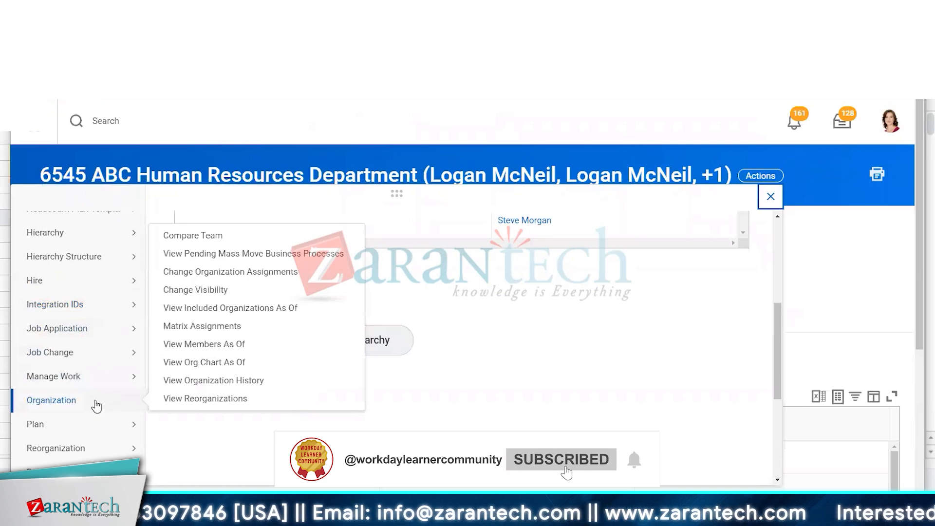
{"action": "scroll", "coordinate": [95, 403], "scroll_direction": "down", "scroll_amount": 2}
{"action": "mouse_move", "coordinate": [89, 339]}
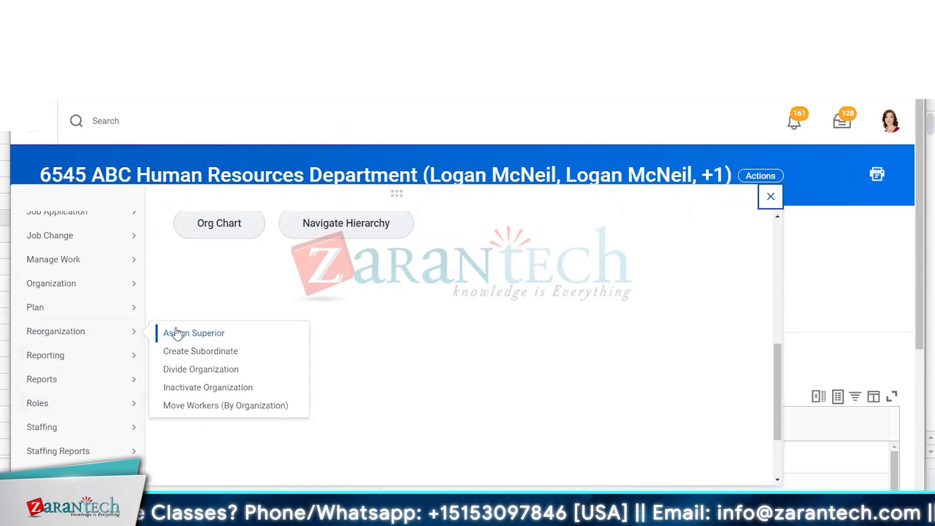
{"action": "mouse_move", "coordinate": [43, 416]}
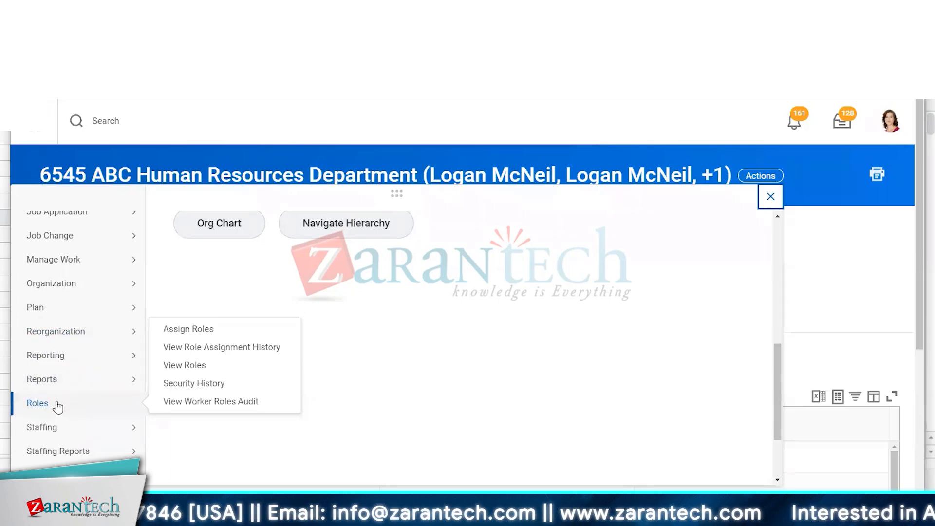
{"action": "left_click", "coordinate": [548, 130]}
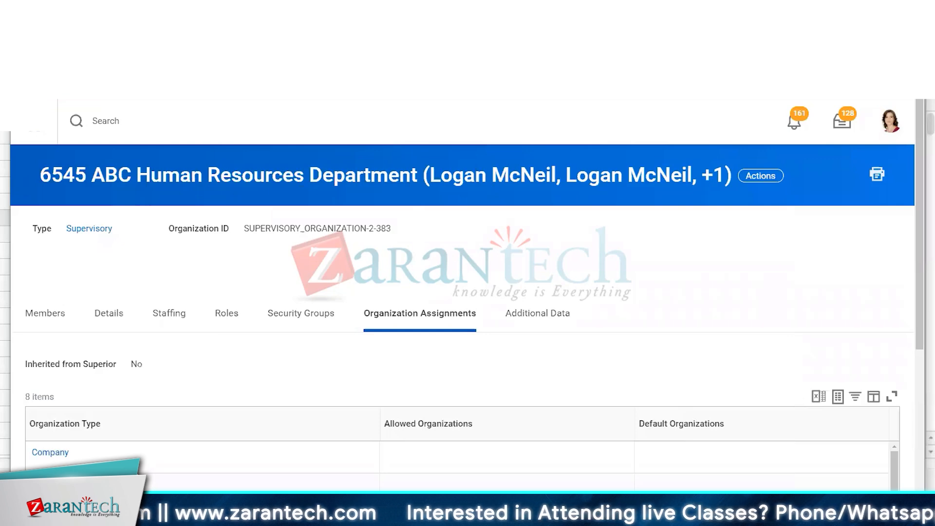
Review the organization's Details, Staffing and Security Groups tabs
{"action": "scroll", "coordinate": [276, 250], "scroll_direction": "down", "scroll_amount": 3}
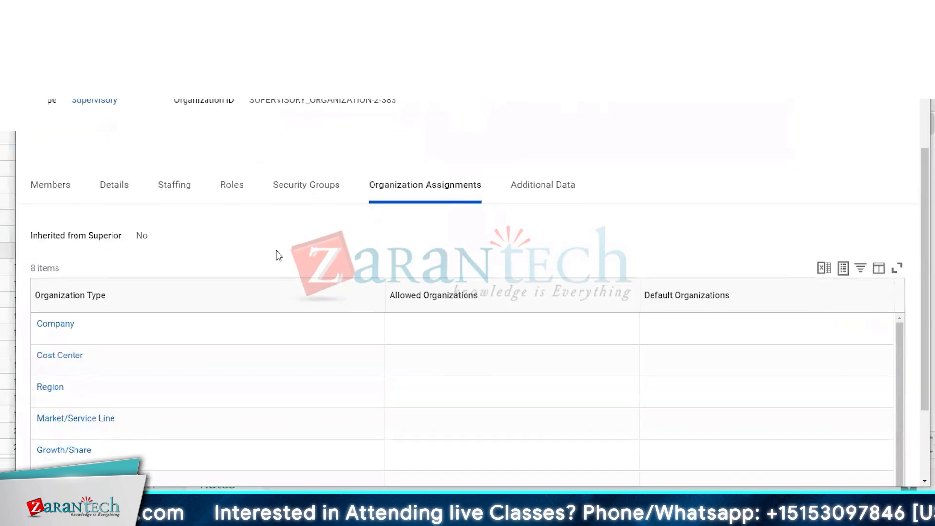
{"action": "left_click", "coordinate": [113, 187]}
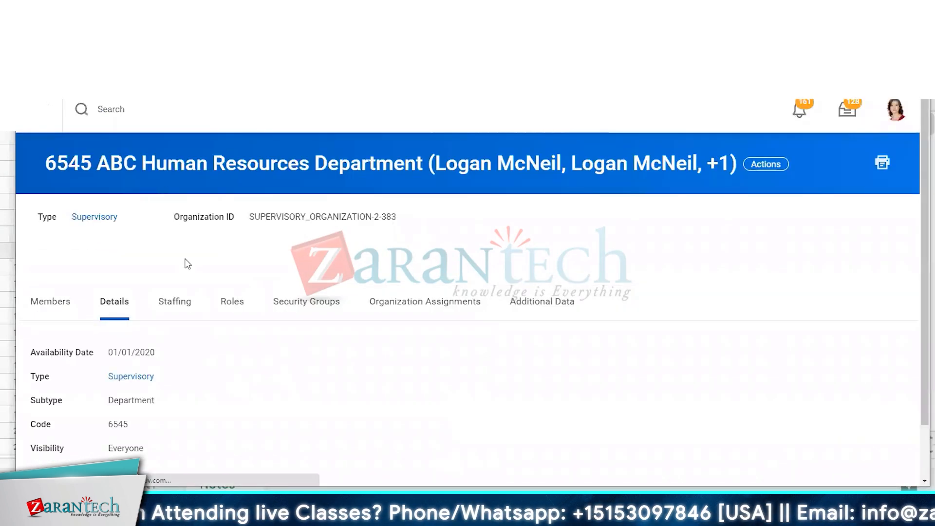
{"action": "left_click", "coordinate": [184, 298]}
{"action": "scroll", "coordinate": [186, 294], "scroll_direction": "down", "scroll_amount": 3}
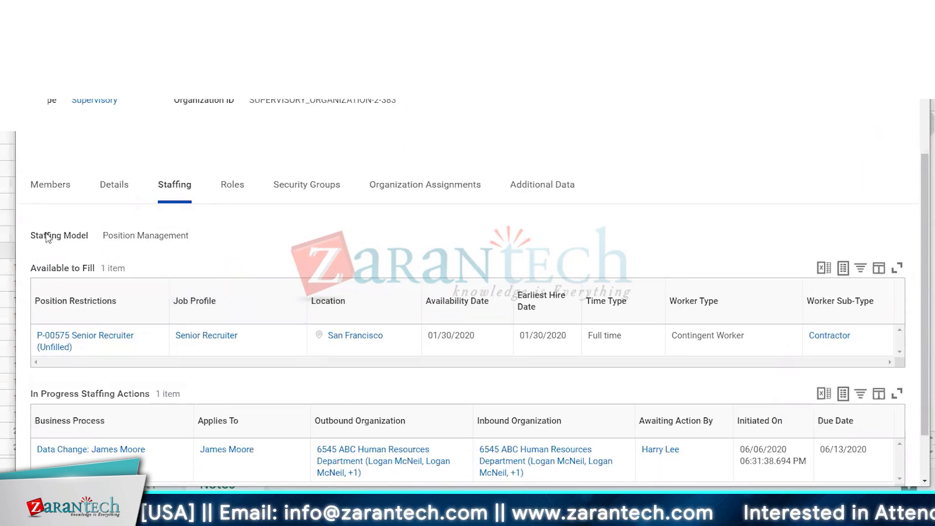
{"action": "left_click_drag", "start_coordinate": [46, 233], "coordinate": [180, 263]}
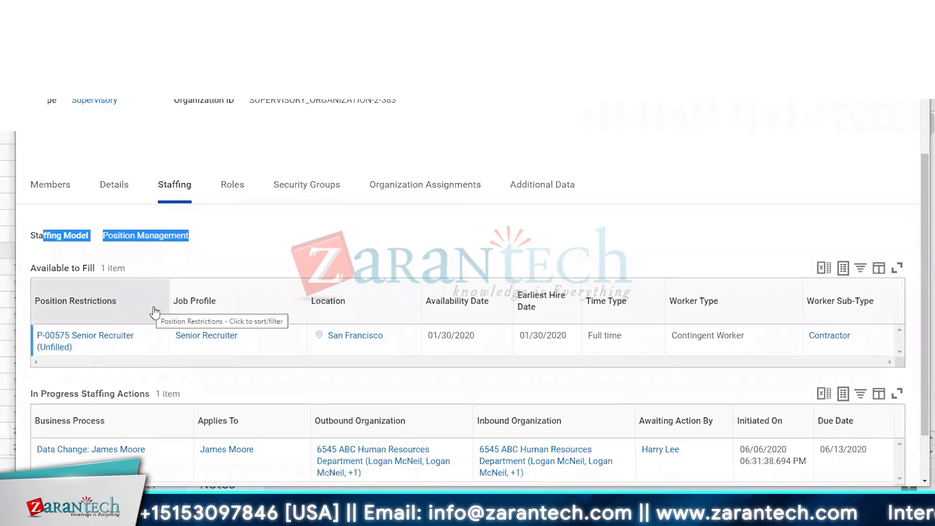
{"action": "scroll", "coordinate": [159, 307], "scroll_direction": "down", "scroll_amount": 1}
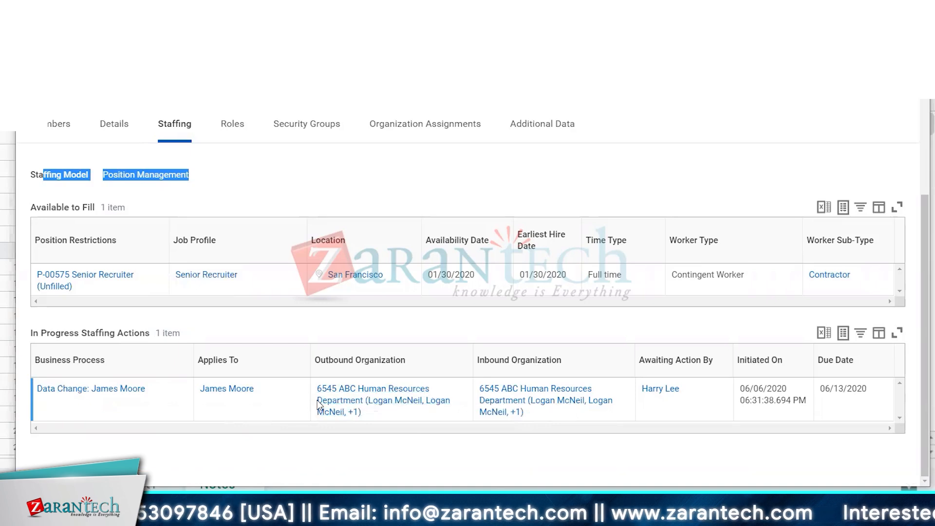
{"action": "scroll", "coordinate": [318, 385], "scroll_direction": "up", "scroll_amount": 3}
{"action": "scroll", "coordinate": [327, 383], "scroll_direction": "down", "scroll_amount": 3}
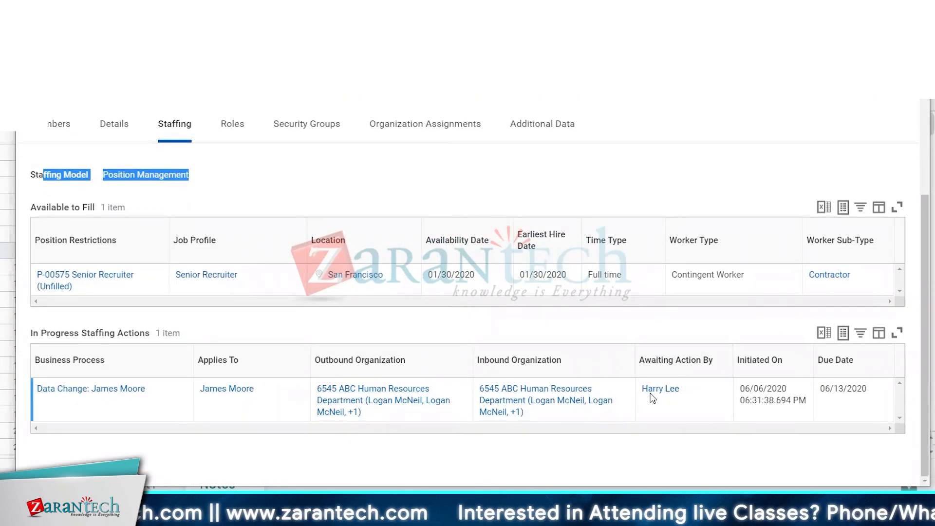
{"action": "scroll", "coordinate": [372, 226], "scroll_direction": "up", "scroll_amount": 3}
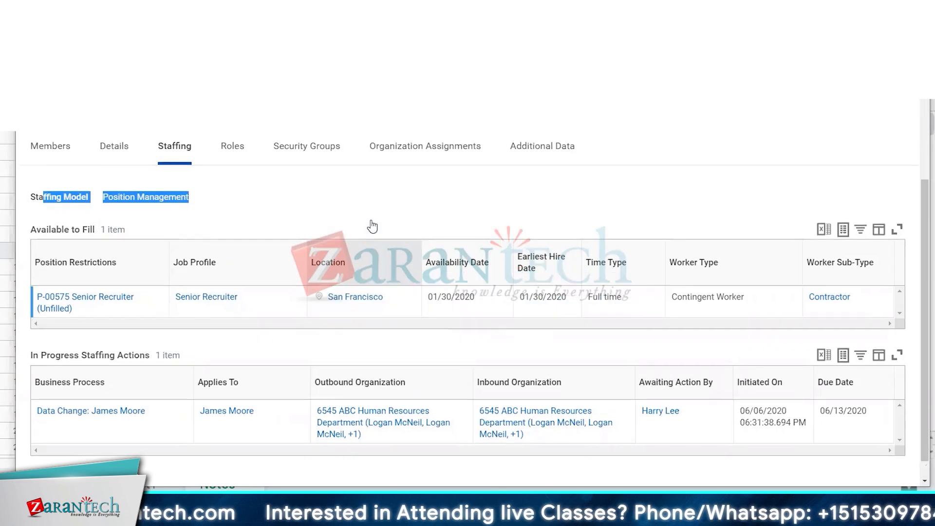
{"action": "left_click", "coordinate": [334, 203]}
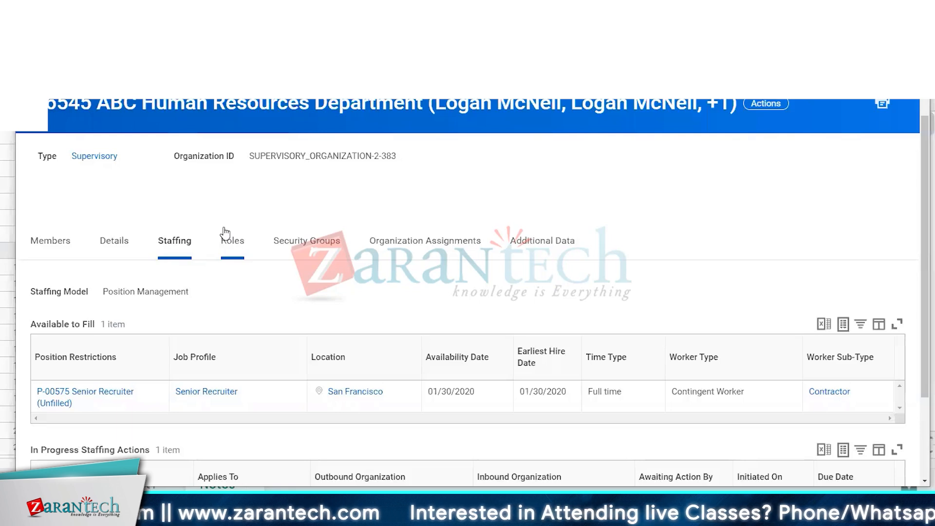
{"action": "left_click", "coordinate": [310, 236]}
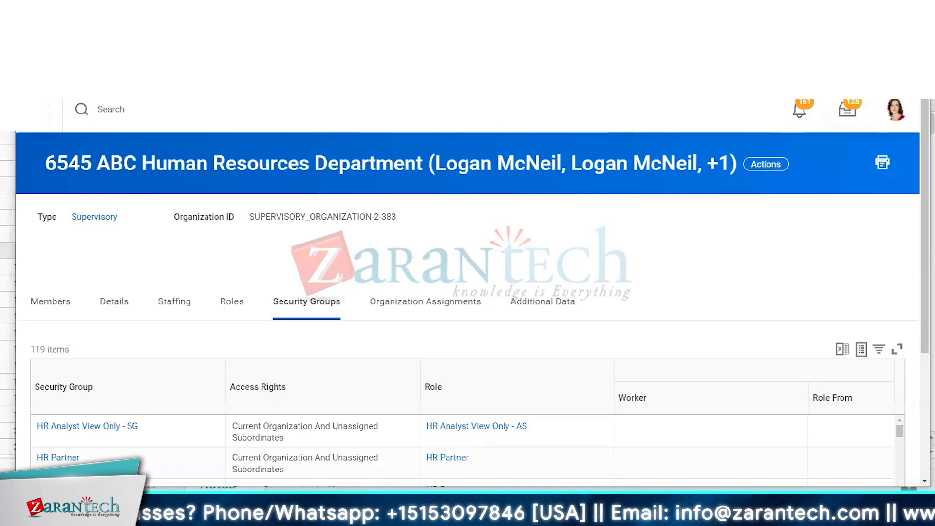
Search for "create cos" and open the Create Cost Center task
{"action": "left_click", "coordinate": [127, 101]}
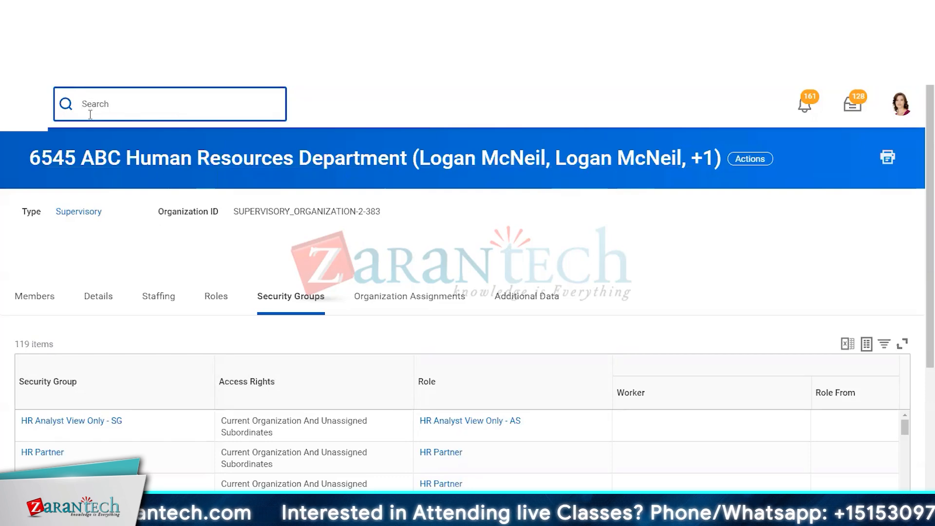
{"action": "type", "text": "create c"}
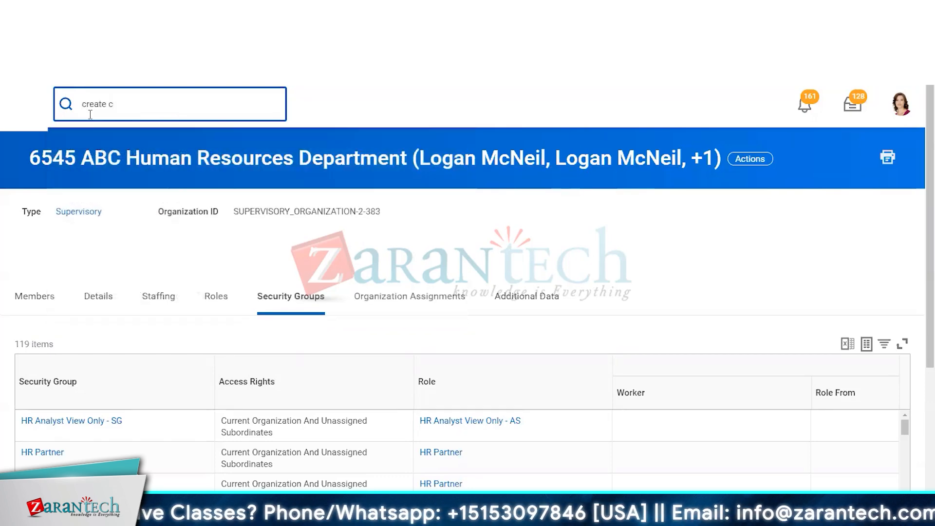
{"action": "type", "text": "os"}
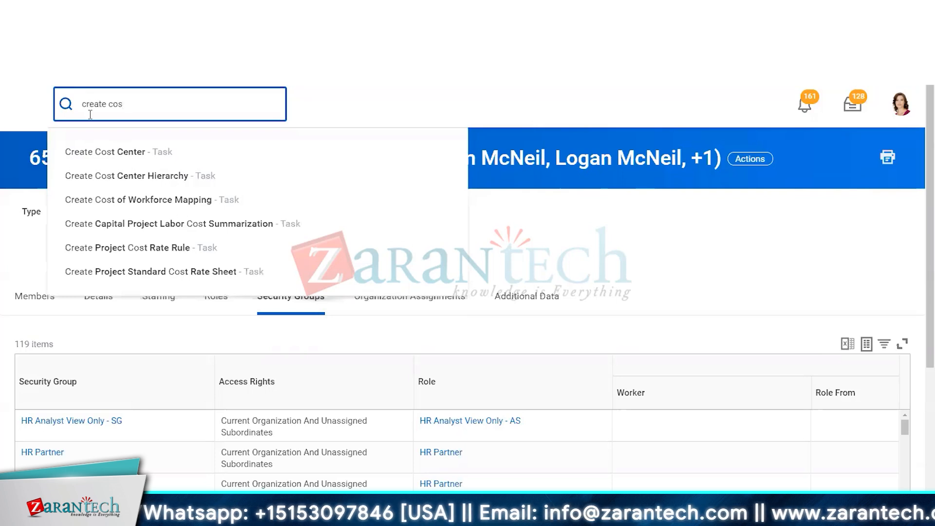
{"action": "left_click", "coordinate": [122, 153]}
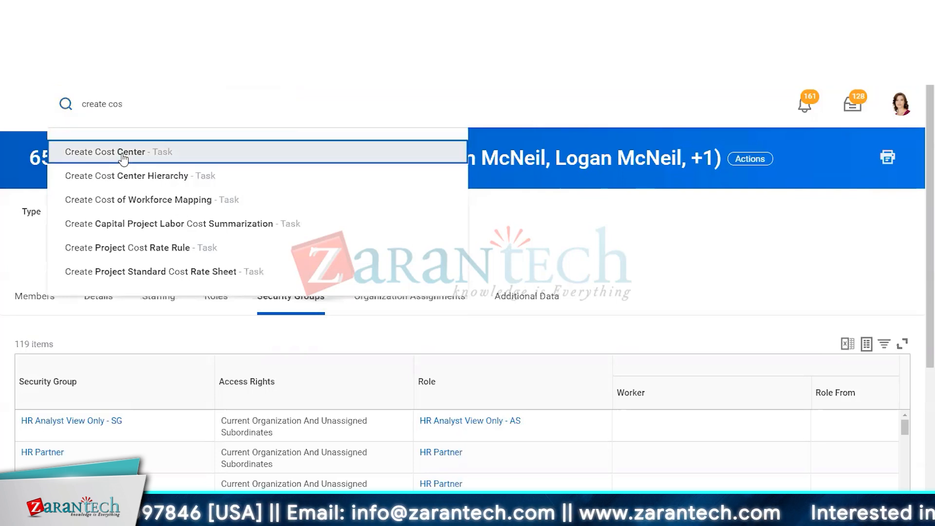
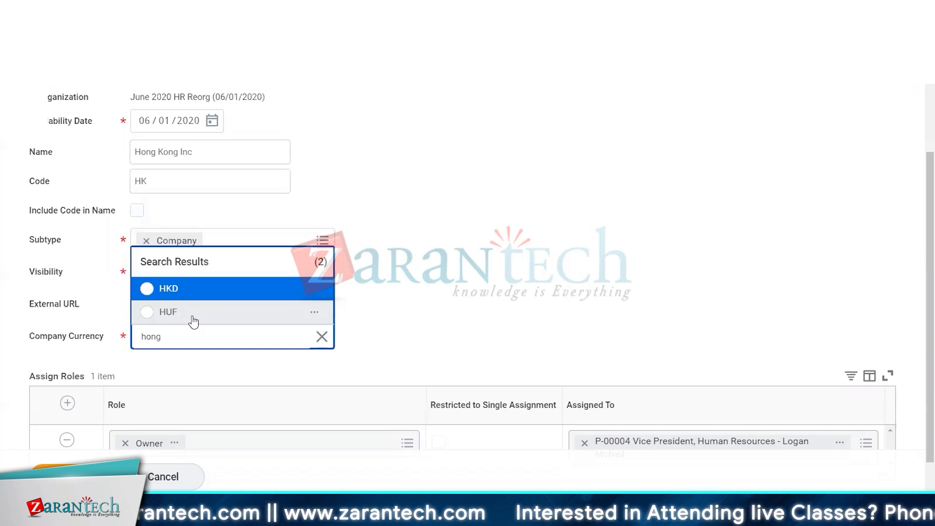
Set the new Hong Kong Inc company's currency to HKD
{"action": "left_click", "coordinate": [147, 289]}
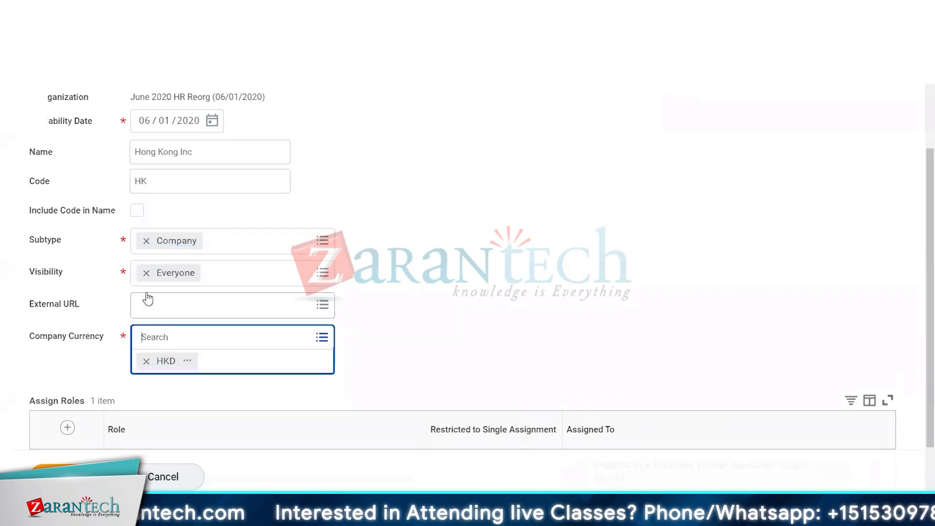
{"action": "left_click", "coordinate": [493, 242]}
{"action": "scroll", "coordinate": [441, 131], "scroll_direction": "down", "scroll_amount": 1}
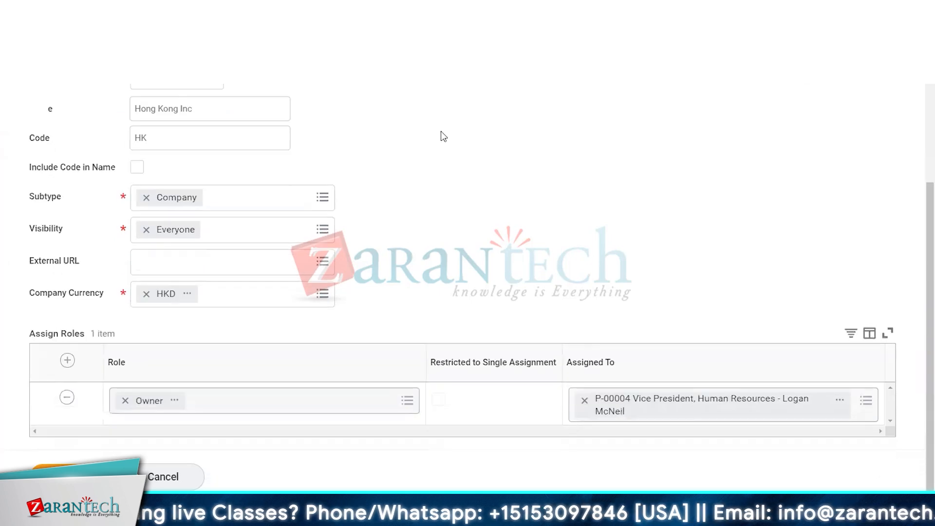
{"action": "scroll", "coordinate": [428, 175], "scroll_direction": "up", "scroll_amount": 3}
{"action": "scroll", "coordinate": [414, 205], "scroll_direction": "down", "scroll_amount": 2}
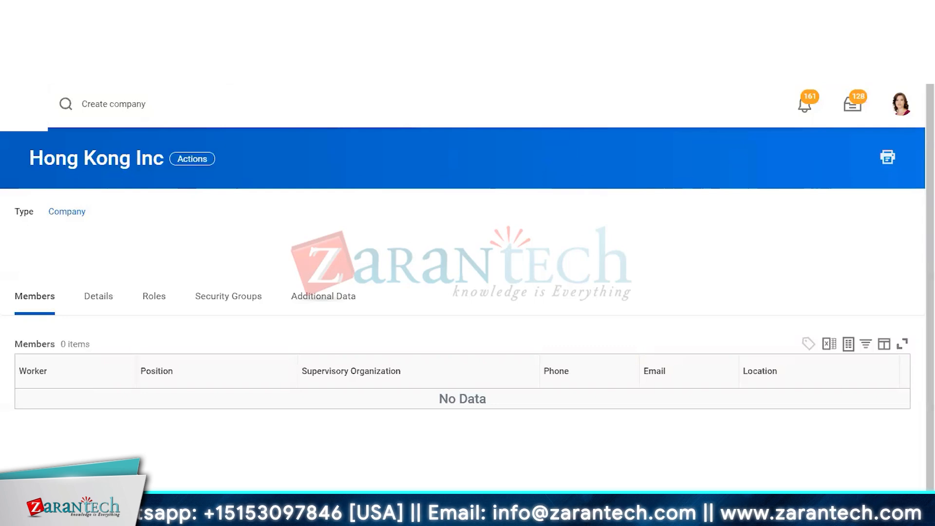
Search for "location dir" and open the Location Directory report
{"action": "left_click", "coordinate": [172, 103]}
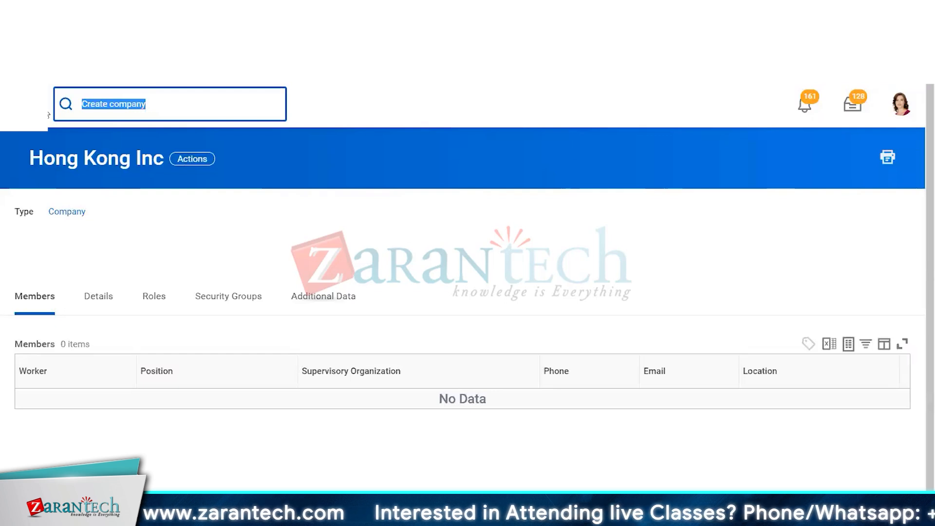
{"action": "type", "text": "location dir"}
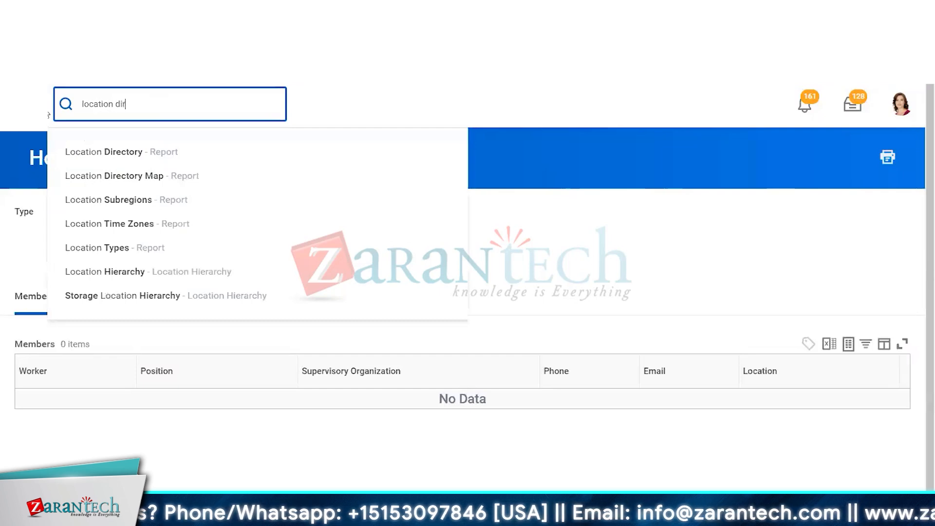
{"action": "left_click", "coordinate": [76, 155]}
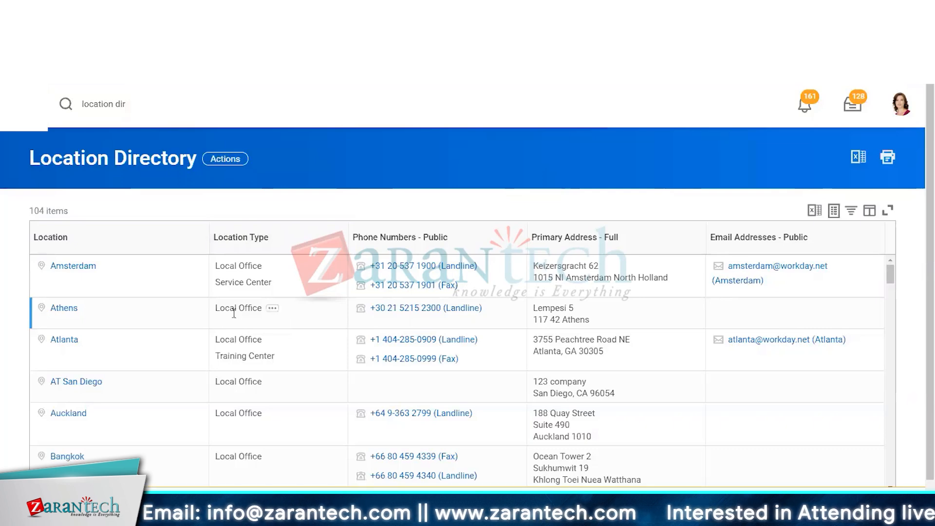
Open the Boston location from the Location Directory in a new tab
{"action": "scroll", "coordinate": [235, 321], "scroll_direction": "down", "scroll_amount": 8}
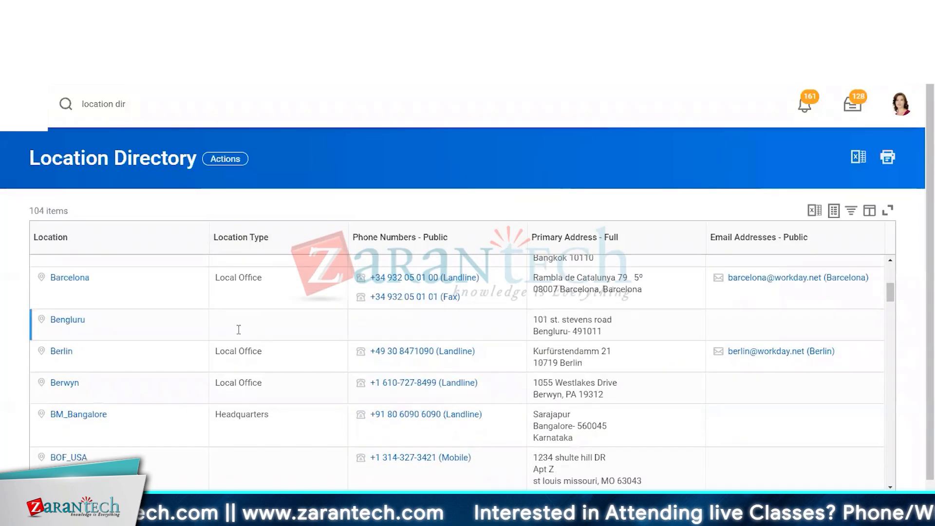
{"action": "scroll", "coordinate": [253, 306], "scroll_direction": "up", "scroll_amount": 3}
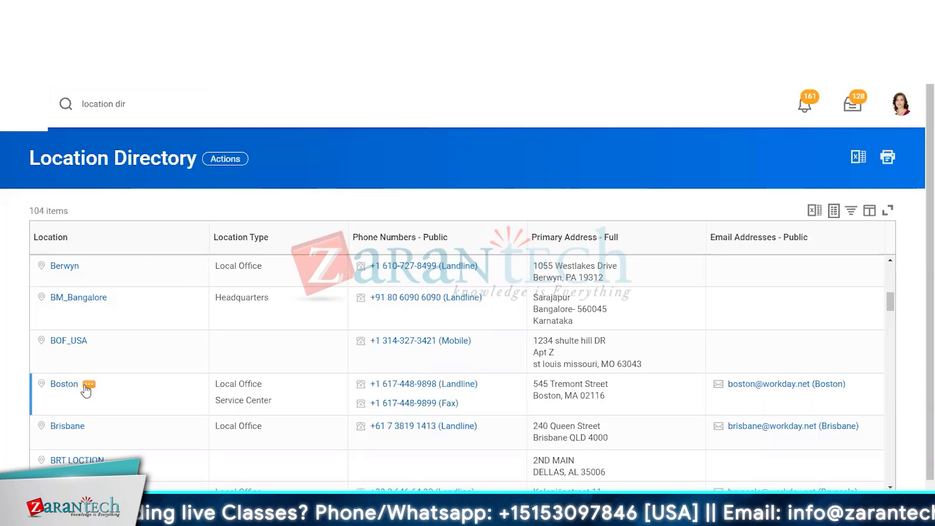
{"action": "left_click", "coordinate": [89, 385]}
{"action": "mouse_move", "coordinate": [141, 144]}
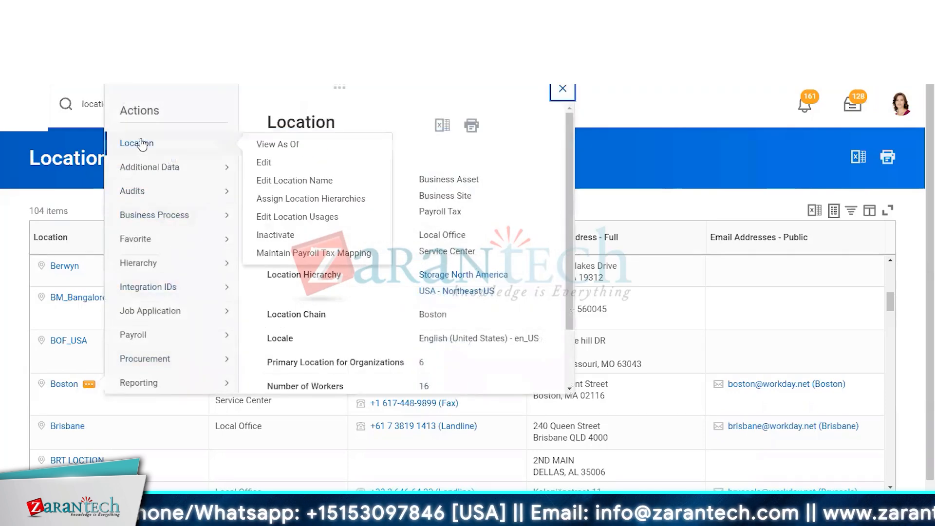
{"action": "right_click", "coordinate": [81, 389]}
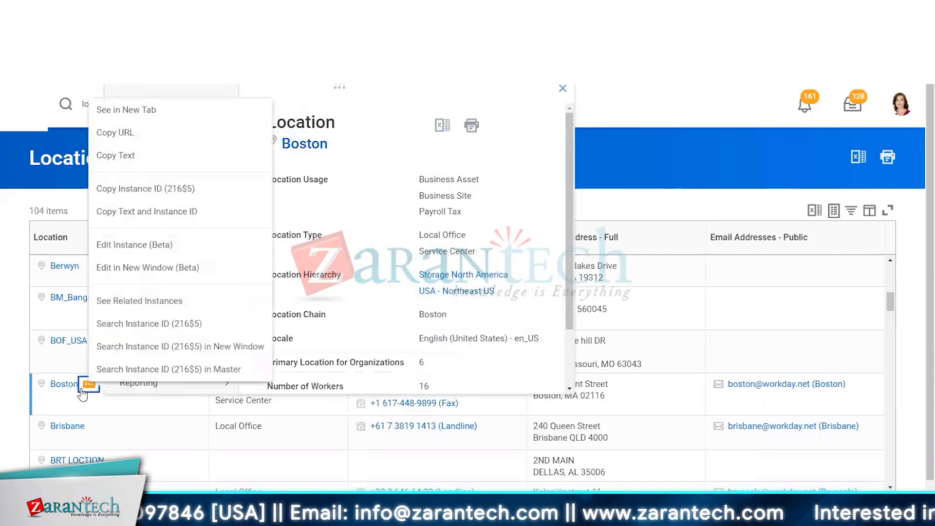
{"action": "left_click", "coordinate": [130, 113]}
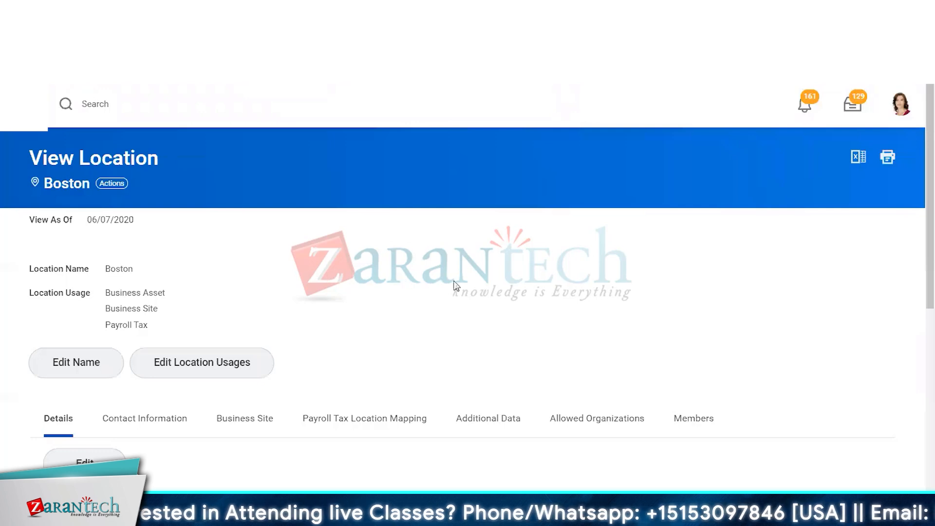
Review the Boston location's Details tab, including its location chain and hierarchy
{"action": "scroll", "coordinate": [456, 286], "scroll_direction": "down", "scroll_amount": 3}
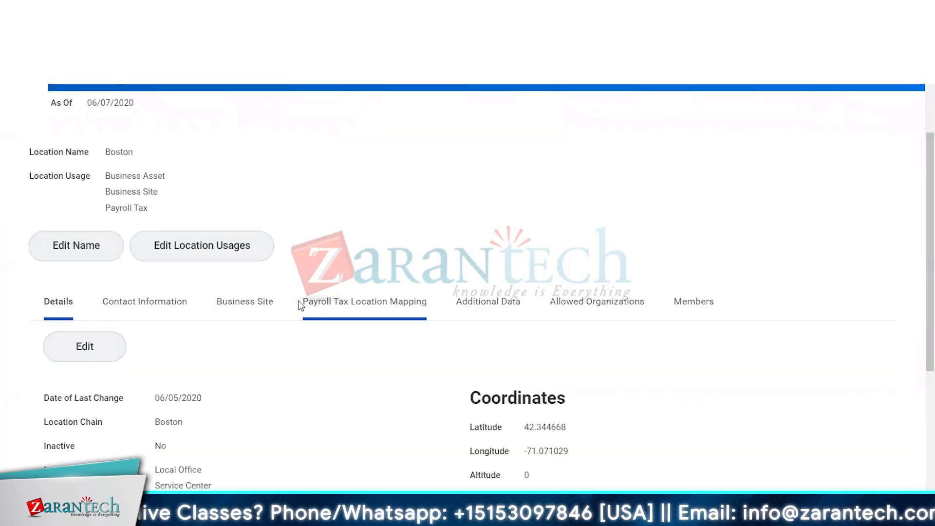
{"action": "scroll", "coordinate": [305, 337], "scroll_direction": "down", "scroll_amount": 3}
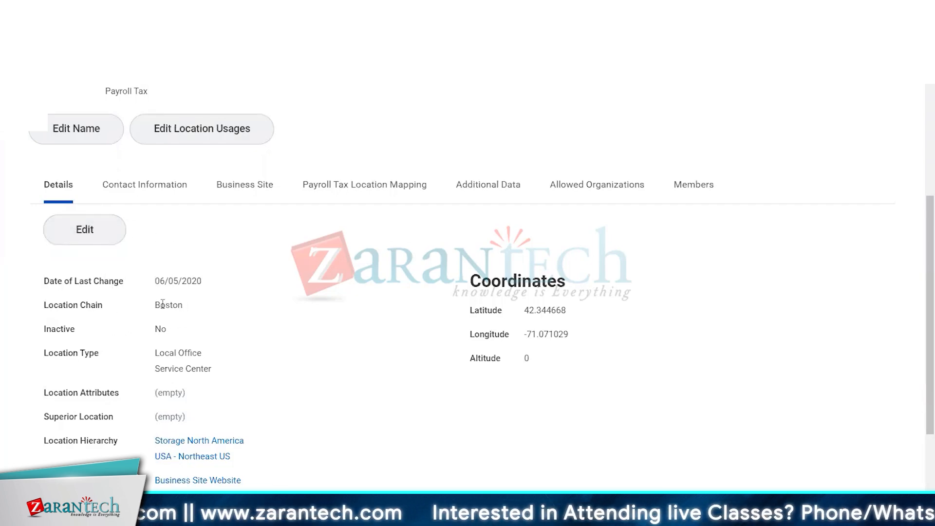
{"action": "left_click_drag", "start_coordinate": [161, 305], "coordinate": [184, 304]}
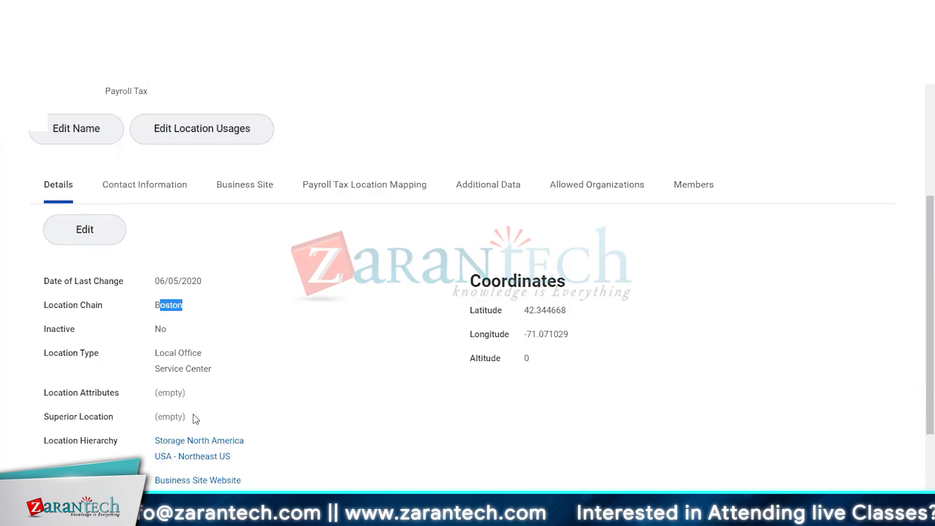
{"action": "left_click", "coordinate": [312, 388]}
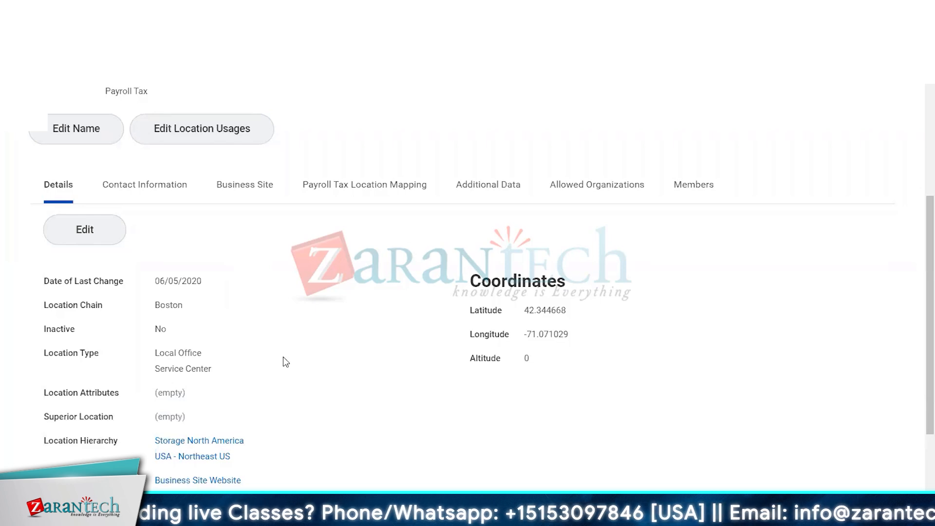
{"action": "scroll", "coordinate": [280, 347], "scroll_direction": "down", "scroll_amount": 2}
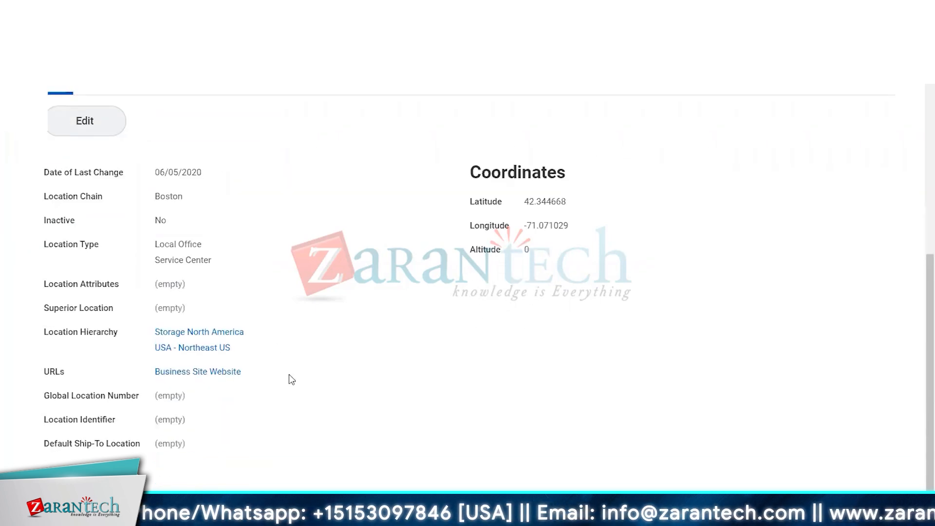
{"action": "scroll", "coordinate": [298, 351], "scroll_direction": "up", "scroll_amount": 3}
{"action": "scroll", "coordinate": [298, 318], "scroll_direction": "up", "scroll_amount": 2}
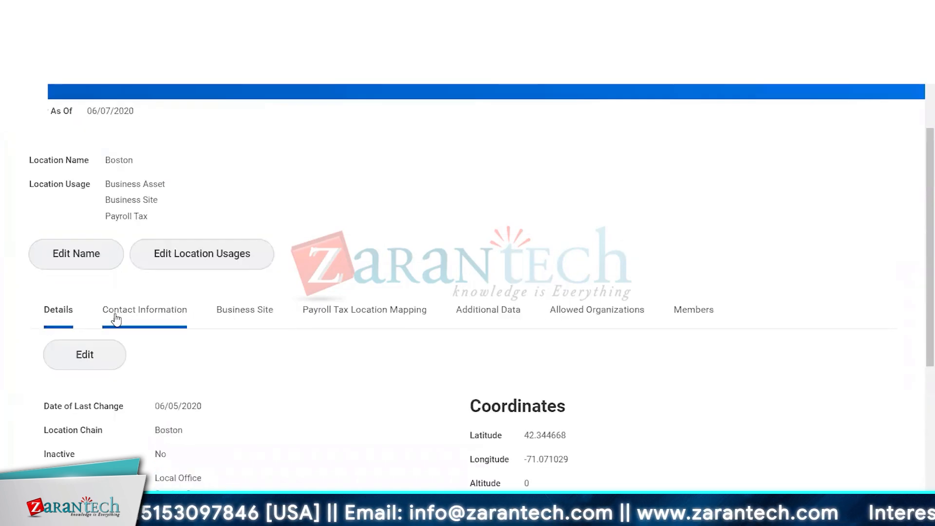
Review the Boston location's Contact Information and Business Site tabs
{"action": "left_click", "coordinate": [128, 321]}
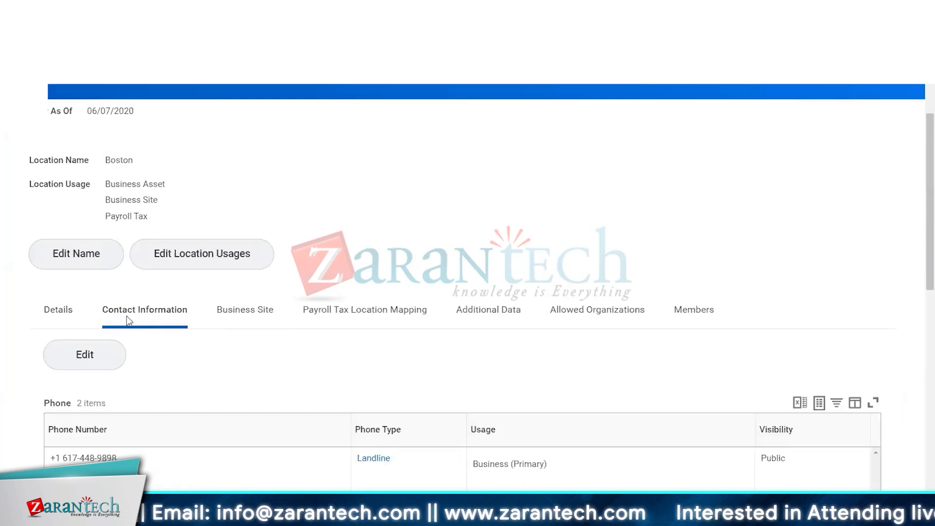
{"action": "scroll", "coordinate": [224, 367], "scroll_direction": "down", "scroll_amount": 6}
{"action": "scroll", "coordinate": [261, 399], "scroll_direction": "down", "scroll_amount": 3}
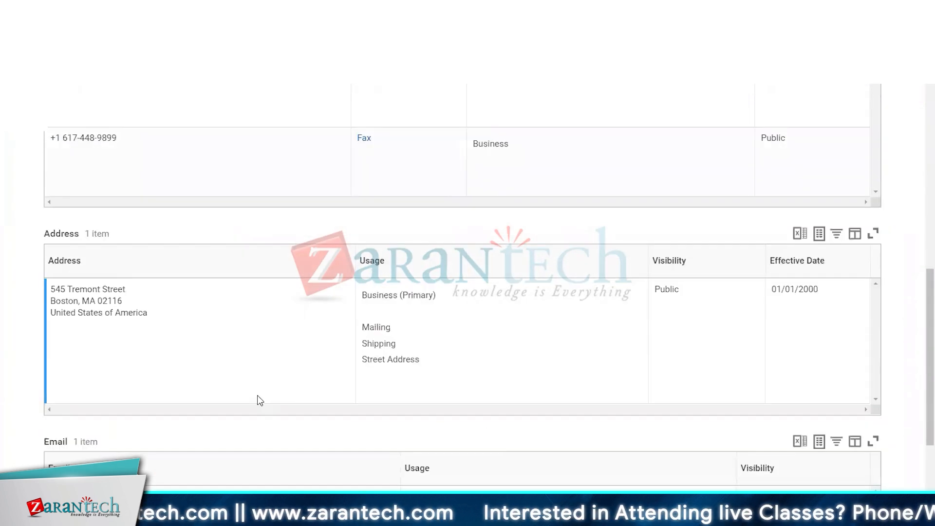
{"action": "scroll", "coordinate": [261, 399], "scroll_direction": "up", "scroll_amount": 10}
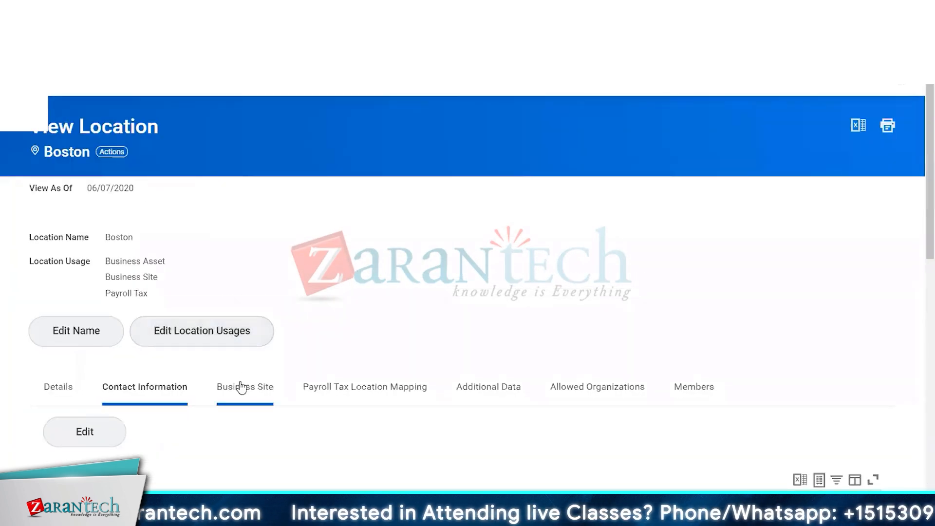
{"action": "left_click", "coordinate": [241, 385]}
{"action": "scroll", "coordinate": [241, 386], "scroll_direction": "down", "scroll_amount": 5}
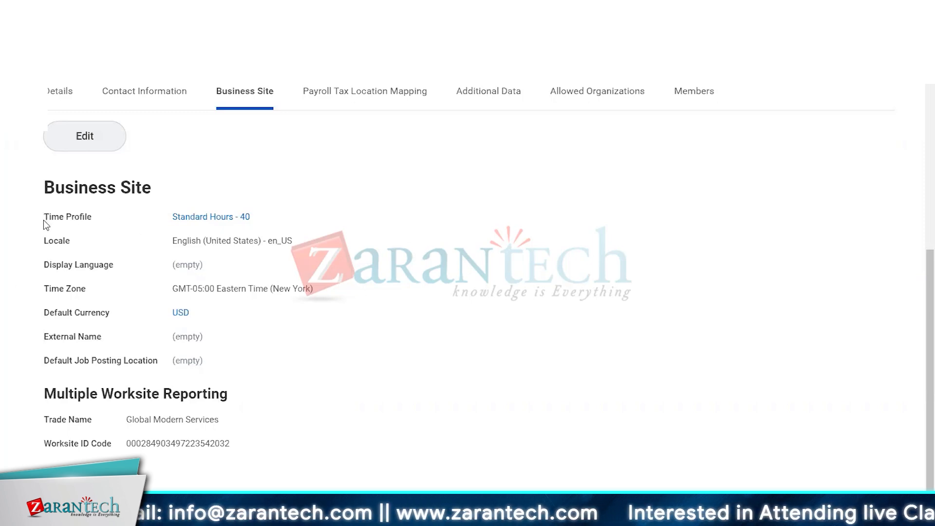
{"action": "left_click_drag", "start_coordinate": [43, 218], "coordinate": [115, 212]}
{"action": "mouse_move", "coordinate": [204, 217]}
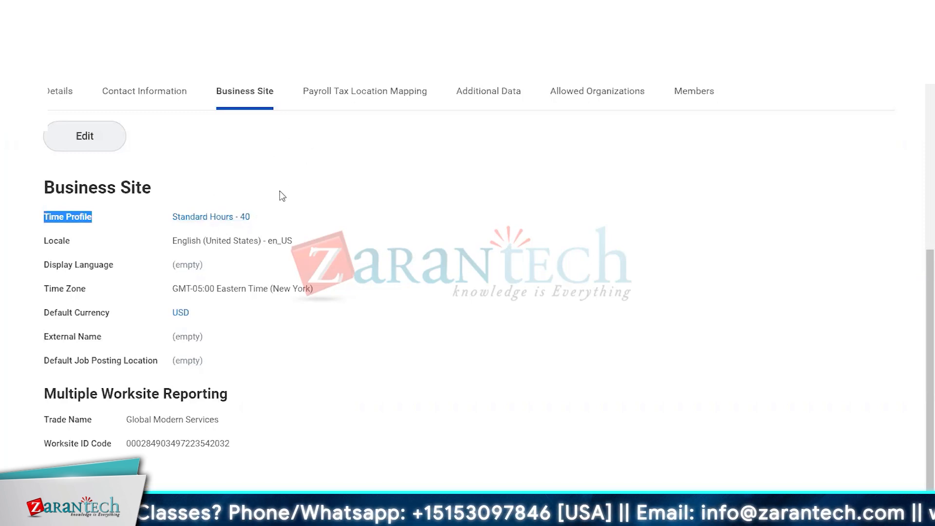
{"action": "scroll", "coordinate": [272, 199], "scroll_direction": "up", "scroll_amount": 2}
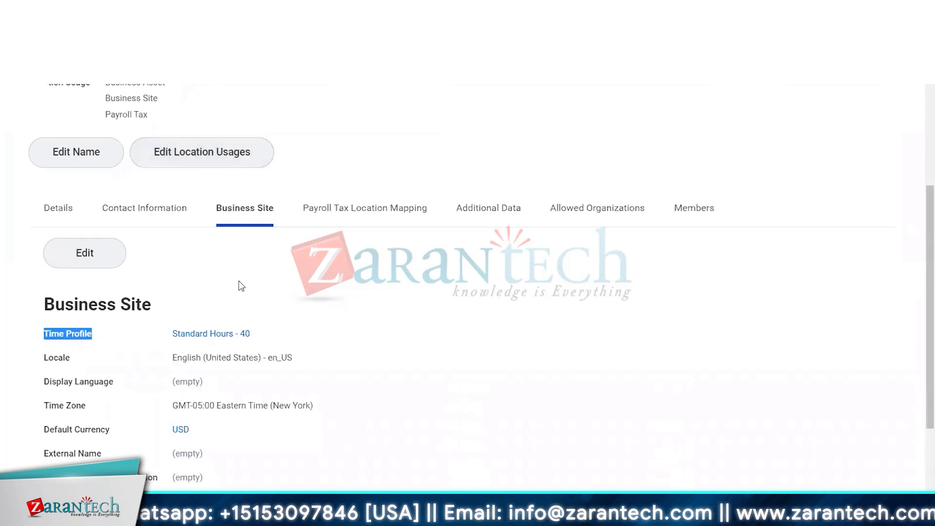